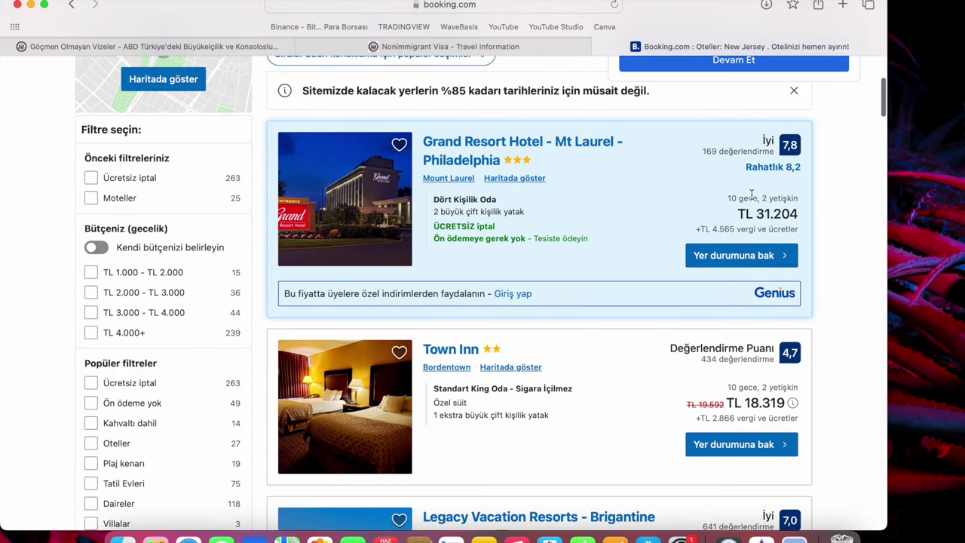
Open the Grand Resort Hotel - Mt Laurel - Philadelphia page on Booking.com.
{"action": "scroll", "coordinate": [422, 400], "scroll_direction": "down", "scroll_amount": 2}
{"action": "scroll", "coordinate": [407, 408], "scroll_direction": "up", "scroll_amount": 1}
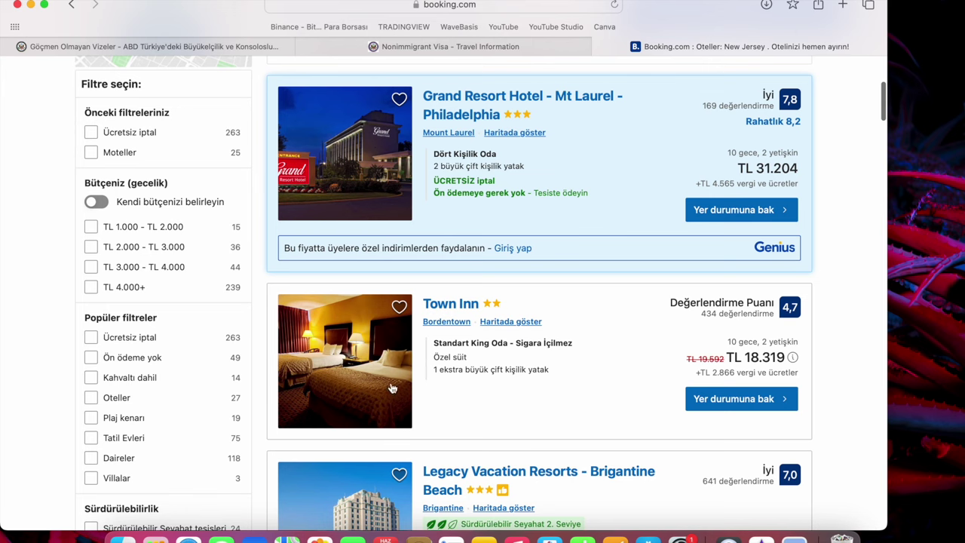
{"action": "scroll", "coordinate": [531, 414], "scroll_direction": "up", "scroll_amount": 2}
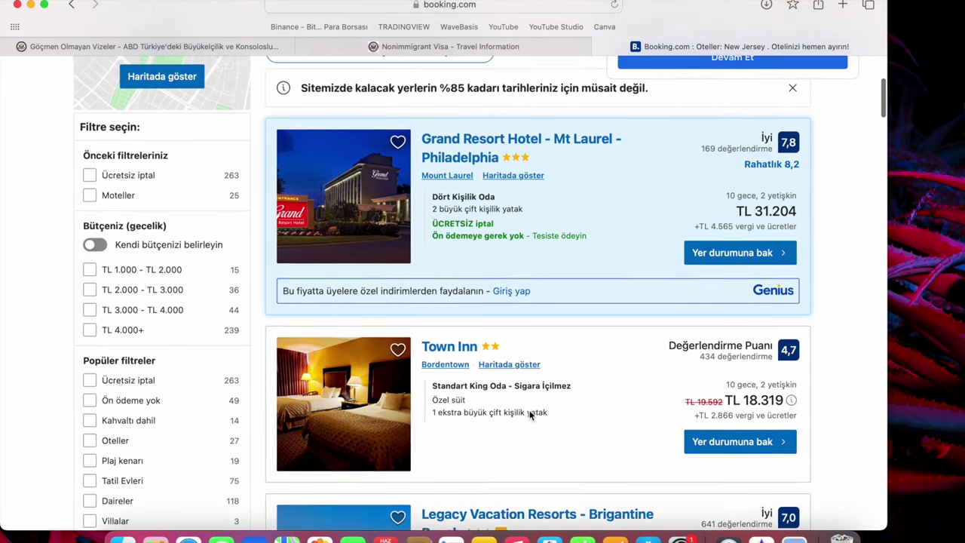
{"action": "left_click", "coordinate": [502, 150]}
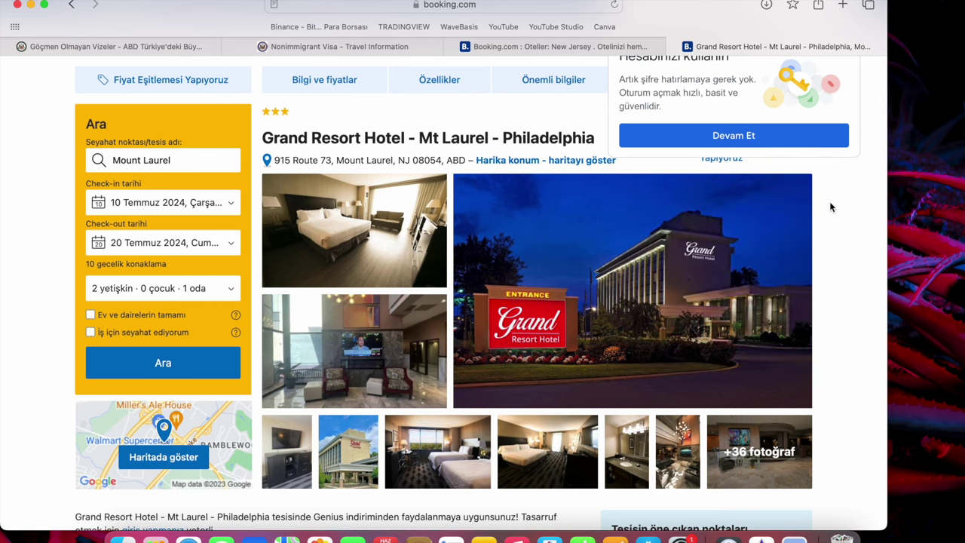
Dismiss the Google sign-in popup and select the hotel's street address.
{"action": "scroll", "coordinate": [40, 329], "scroll_direction": "down", "scroll_amount": 1}
{"action": "scroll", "coordinate": [39, 329], "scroll_direction": "down", "scroll_amount": 5}
{"action": "scroll", "coordinate": [40, 329], "scroll_direction": "up", "scroll_amount": 4}
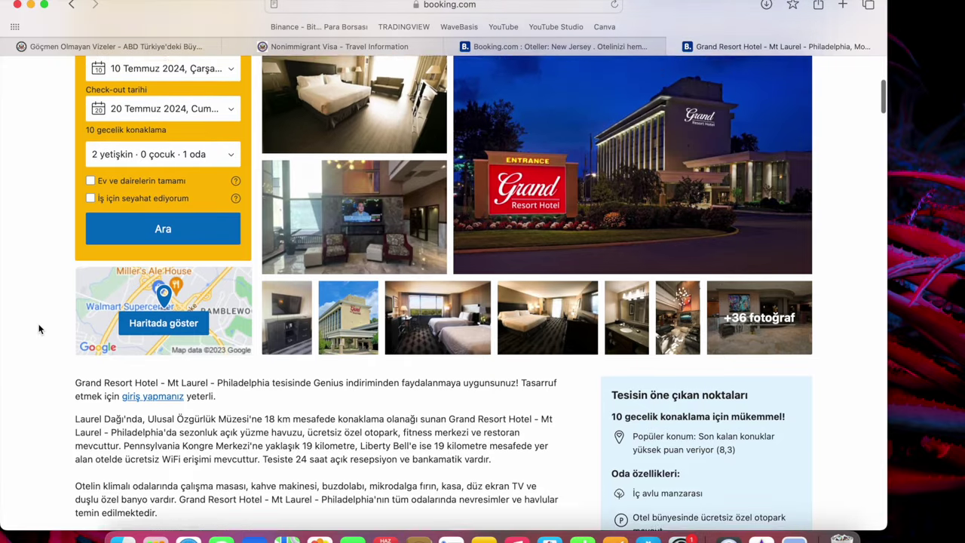
{"action": "scroll", "coordinate": [40, 329], "scroll_direction": "up", "scroll_amount": 3}
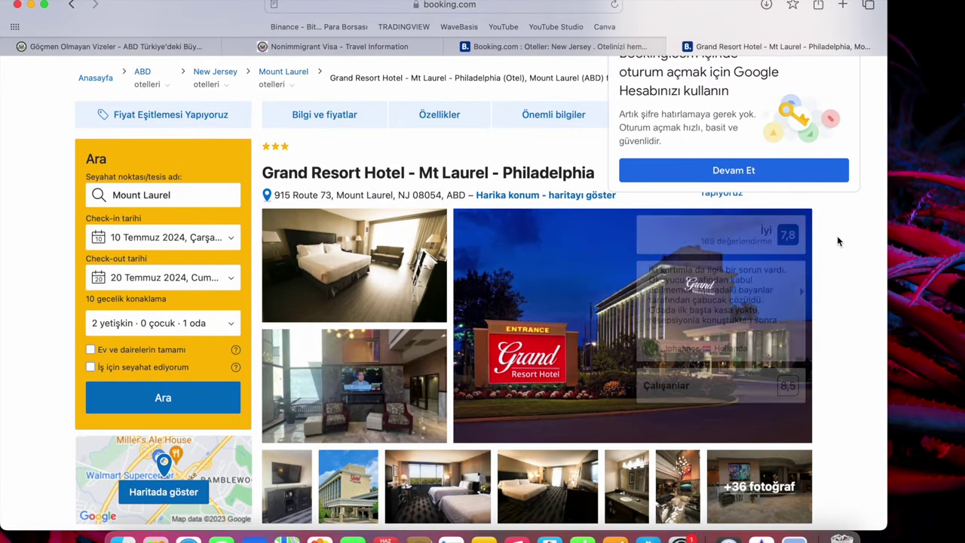
{"action": "scroll", "coordinate": [814, 261], "scroll_direction": "up", "scroll_amount": 4}
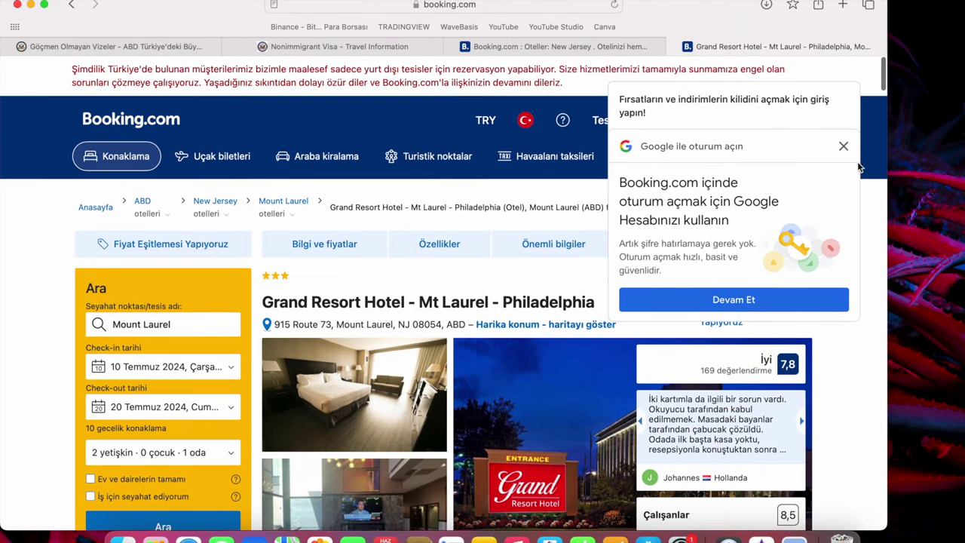
{"action": "left_click", "coordinate": [843, 147]}
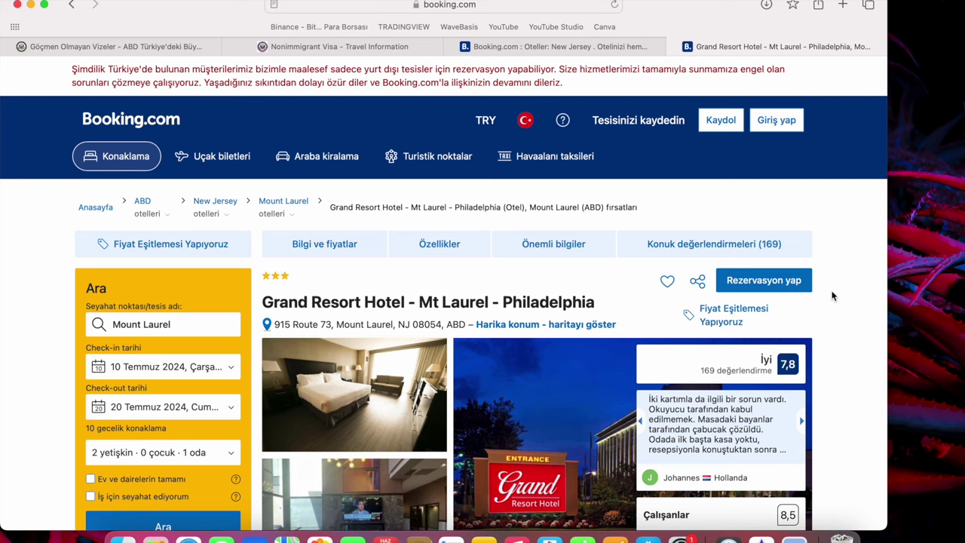
{"action": "mouse_move", "coordinate": [318, 326]}
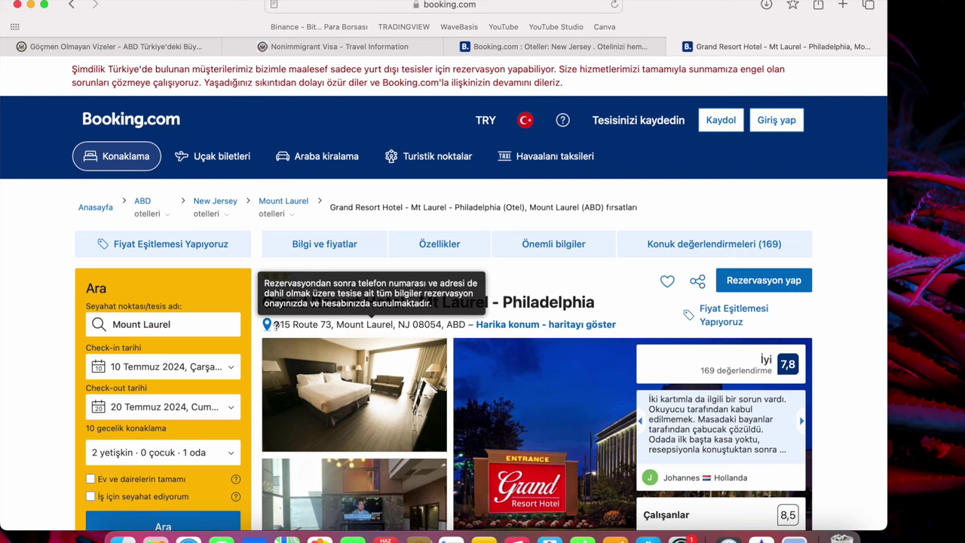
{"action": "left_click_drag", "start_coordinate": [274, 325], "coordinate": [468, 324]}
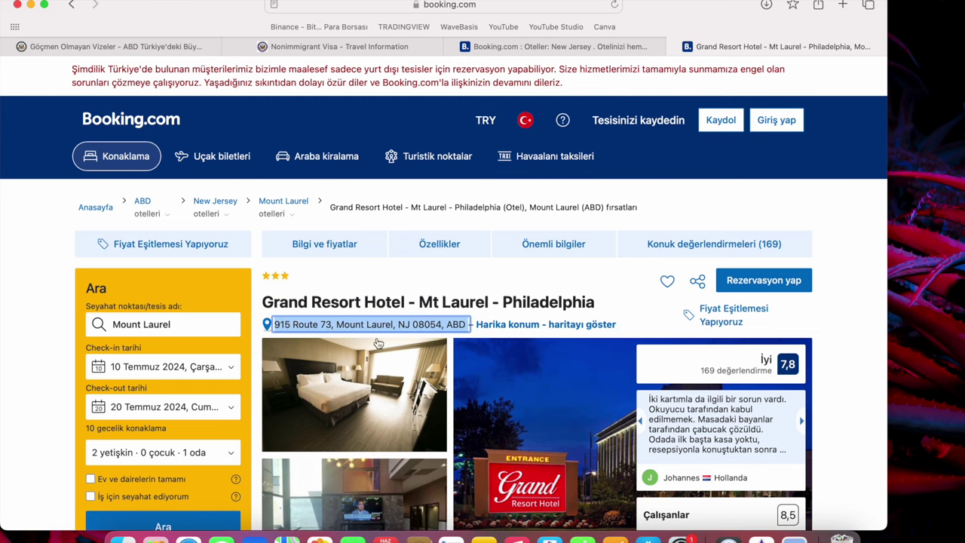
{"action": "left_click", "coordinate": [504, 46]}
Enter GRAND RESORT HOTEL in Street Address Line 1 and paste the hotel address into Line 2.
{"action": "left_click", "coordinate": [421, 46]}
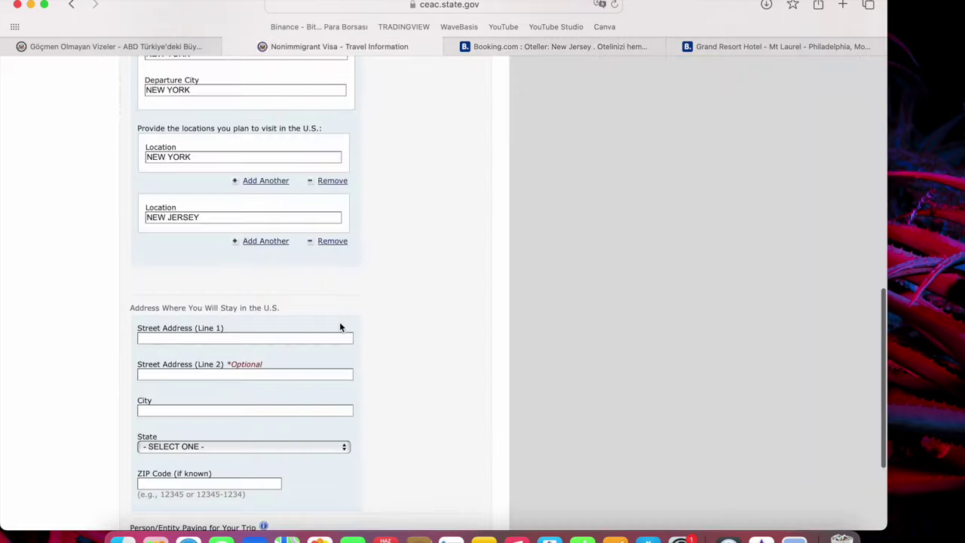
{"action": "left_click", "coordinate": [256, 339]}
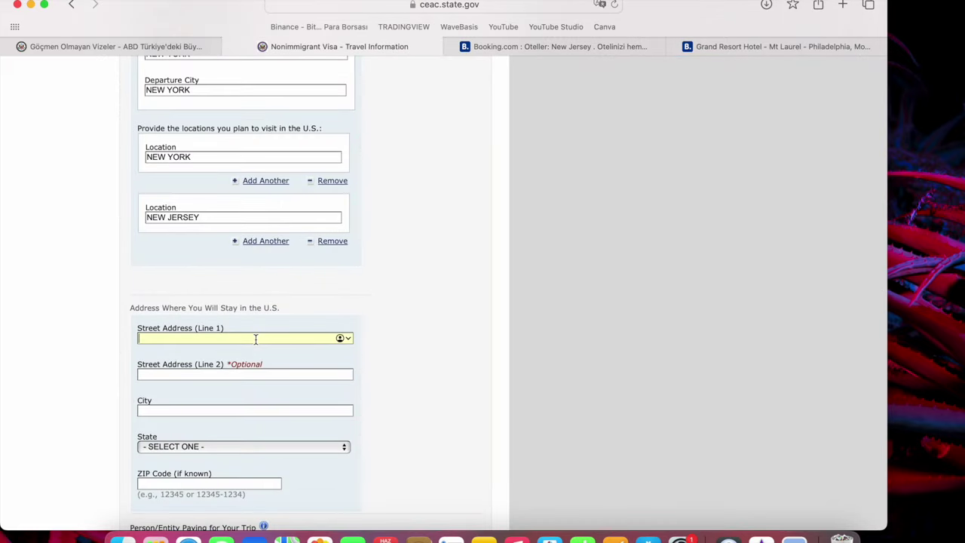
{"action": "type", "text": "GRAND RESORT HOTEL"}
{"action": "left_click", "coordinate": [241, 374]}
{"action": "type", "text": "0"}
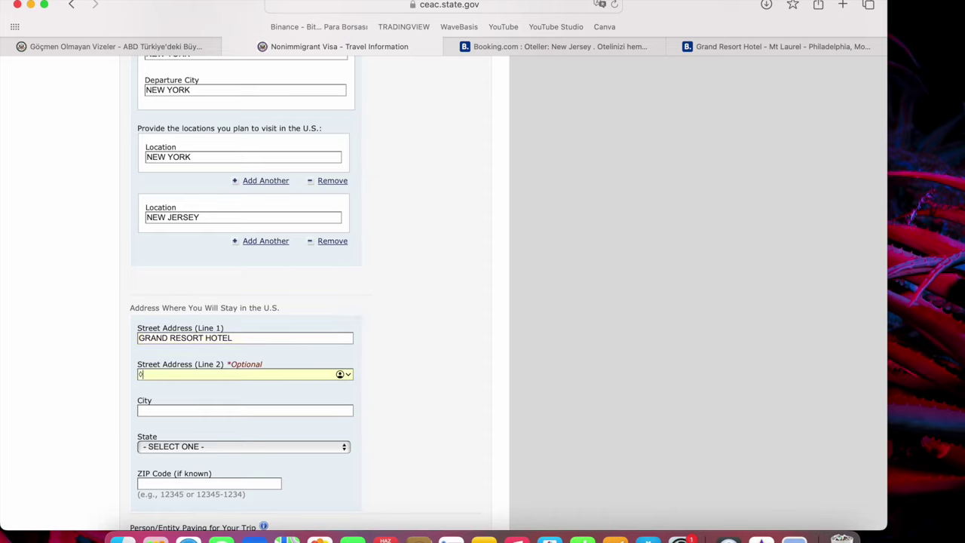
{"action": "type", "text": "0"}
{"action": "left_click", "coordinate": [785, 46]}
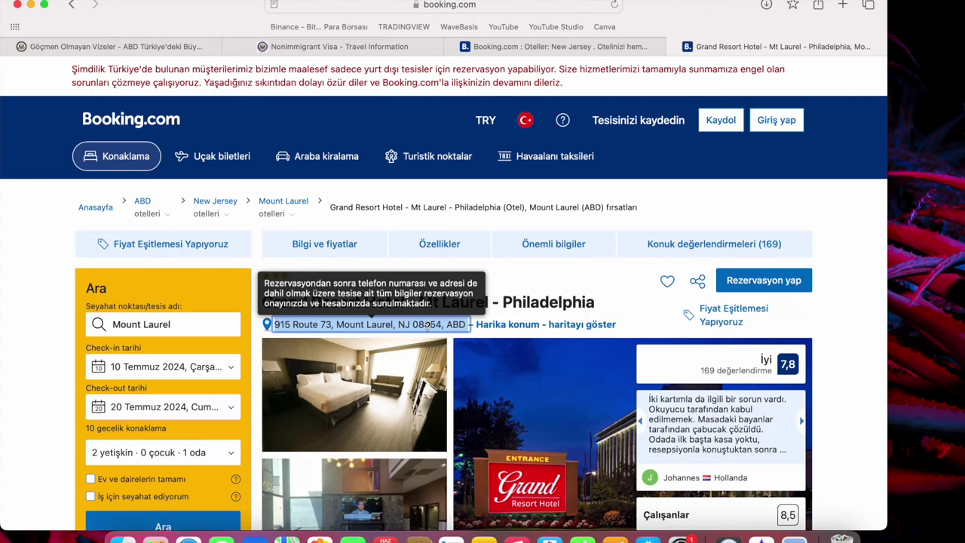
{"action": "left_click", "coordinate": [347, 41]}
{"action": "type", "text": "915 ROUTE 73, MOUNT LAUREL, NJ 08054, A"}
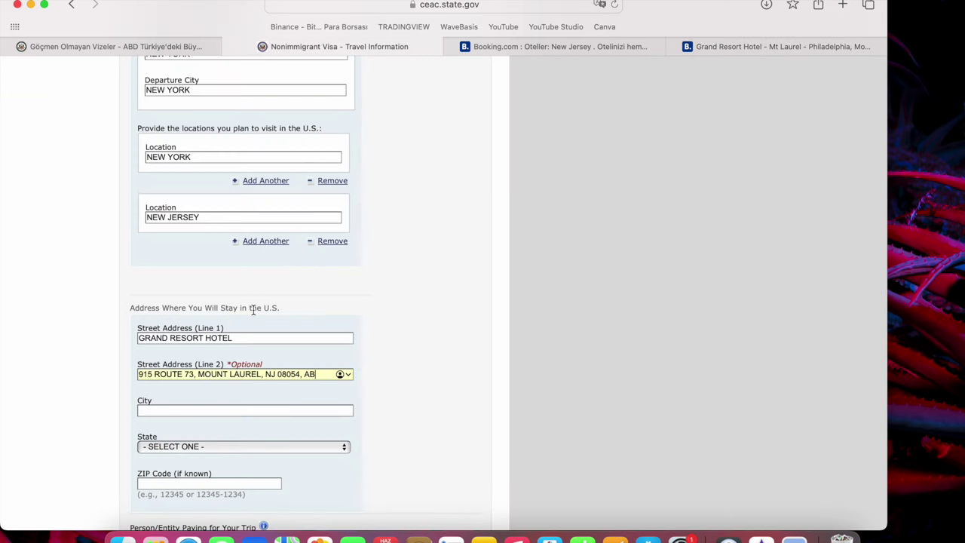
{"action": "key", "text": "BackSpace"}
{"action": "key", "text": "BackSpace"}
Enter NEW JERSEY as the city of the U.S. stay address.
{"action": "left_click", "coordinate": [244, 408]}
{"action": "type", "text": "NEW"}
{"action": "key", "text": "BackSpace"}
{"action": "key", "text": "BackSpace"}
{"action": "key", "text": "BackSpace"}
{"action": "left_click", "coordinate": [692, 47]}
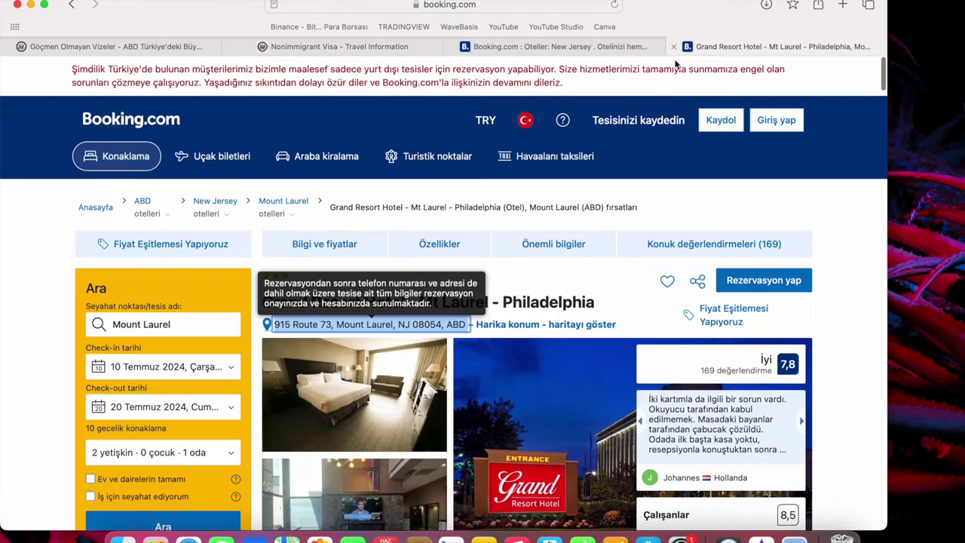
{"action": "left_click", "coordinate": [592, 50]}
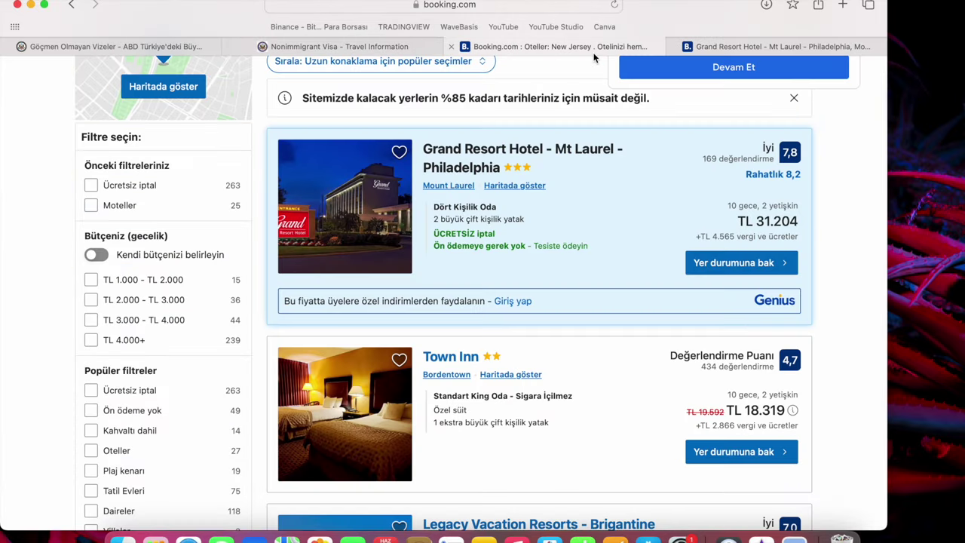
{"action": "left_click", "coordinate": [322, 48]}
{"action": "left_click", "coordinate": [429, 446]}
{"action": "left_click", "coordinate": [287, 411]}
{"action": "type", "text": "NE"}
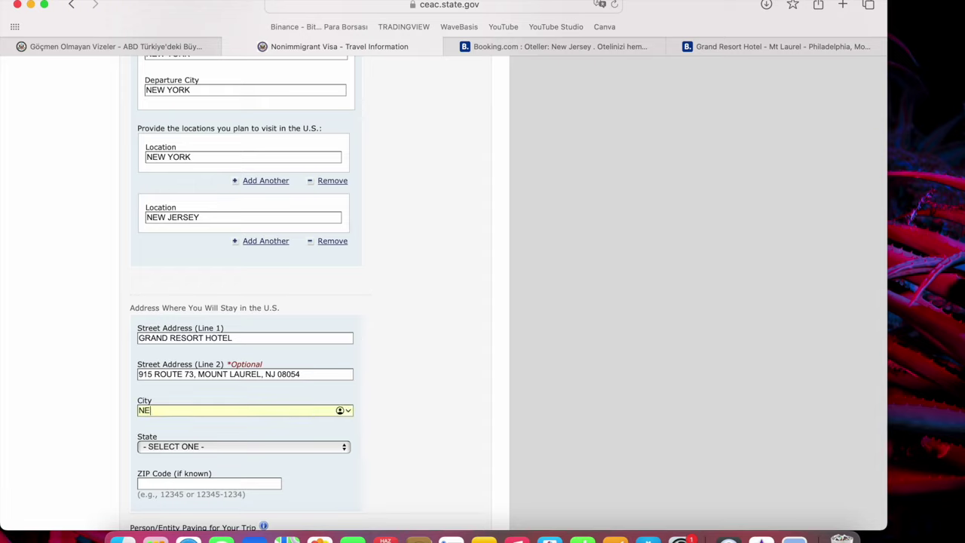
{"action": "type", "text": "W JERSEY"}
Choose NEW JERSEY from the State list.
{"action": "key", "text": "Tab"}
{"action": "left_click", "coordinate": [270, 449]}
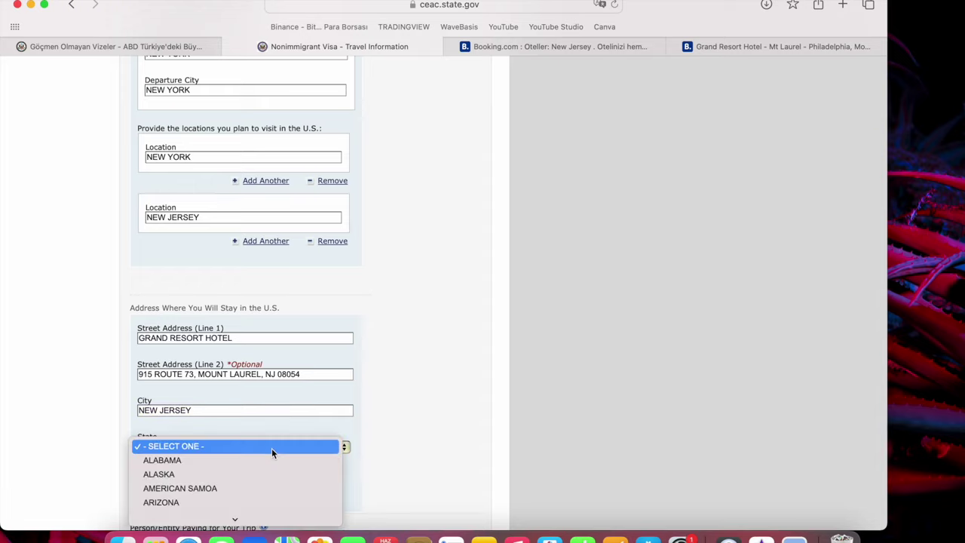
{"action": "scroll", "coordinate": [250, 485], "scroll_direction": "down", "scroll_amount": 10}
{"action": "scroll", "coordinate": [244, 492], "scroll_direction": "down", "scroll_amount": 3}
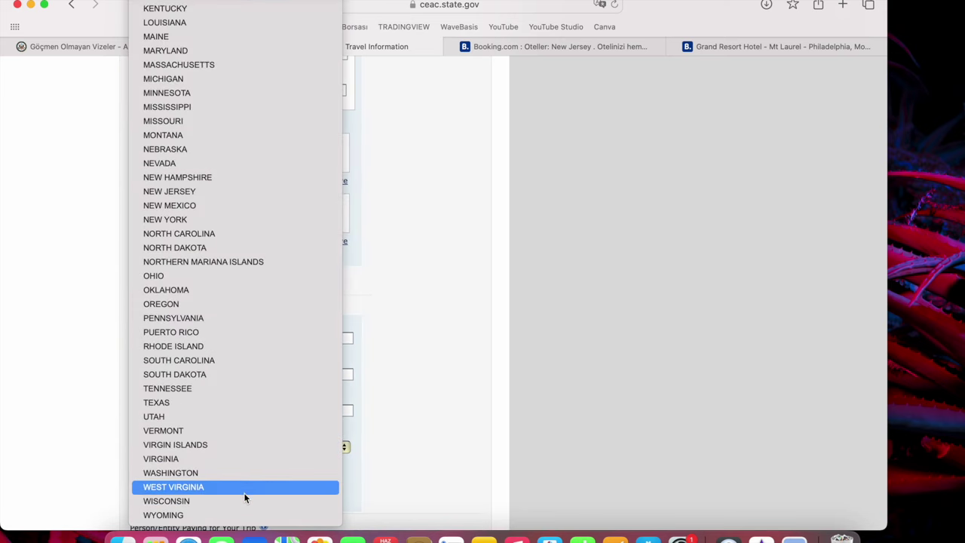
{"action": "left_click", "coordinate": [240, 190]}
{"action": "scroll", "coordinate": [412, 354], "scroll_direction": "down", "scroll_amount": 2}
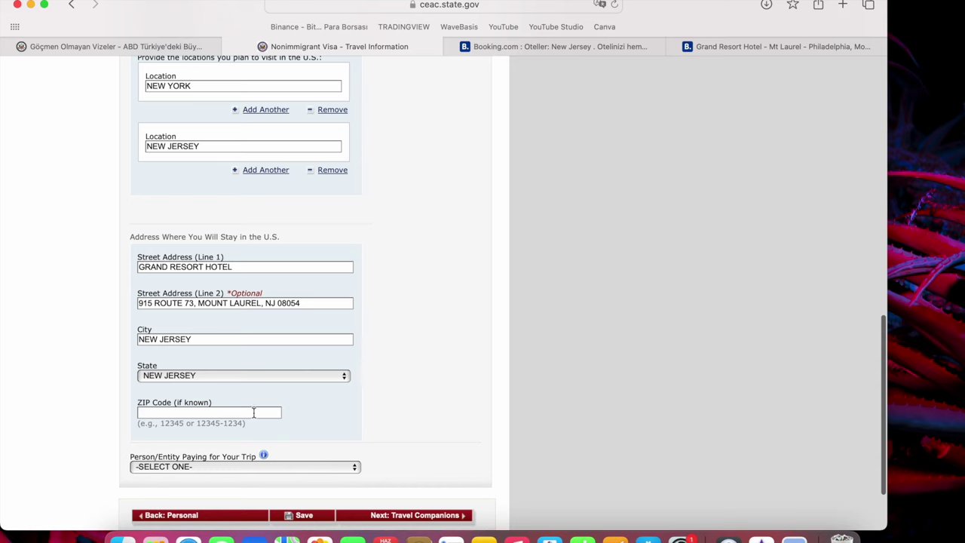
{"action": "scroll", "coordinate": [339, 456], "scroll_direction": "down", "scroll_amount": 2}
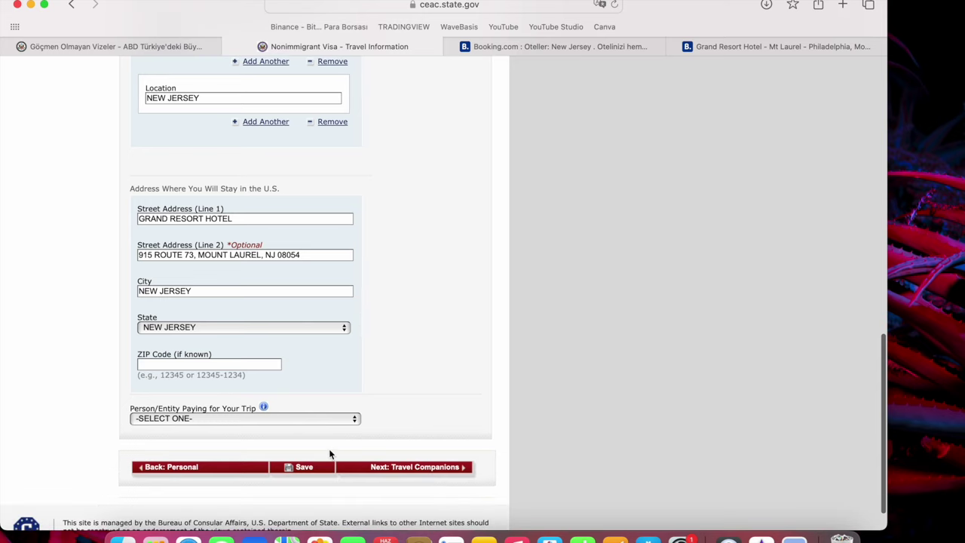
Choose SELF in Person/Entity Paying for Your Trip and go to Travel Companions.
{"action": "left_click", "coordinate": [280, 421]}
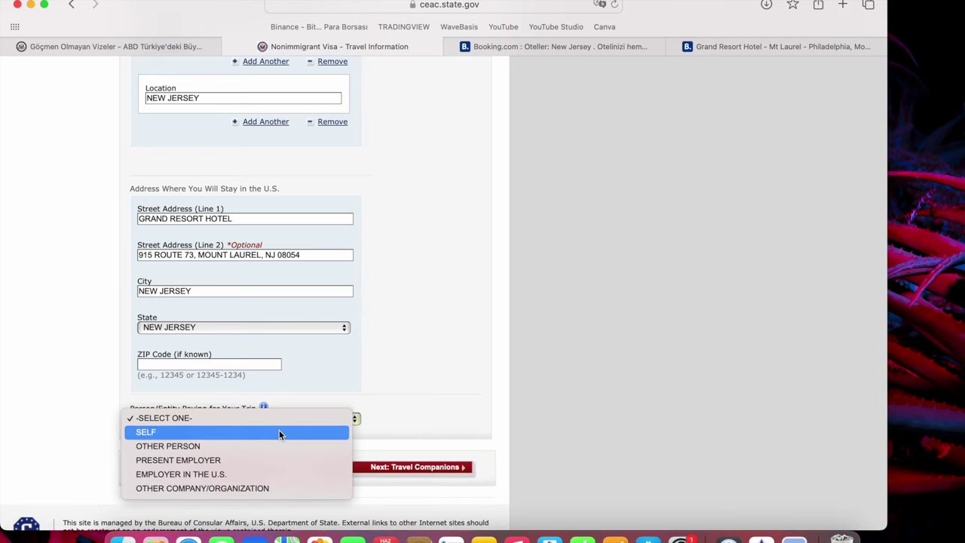
{"action": "left_click", "coordinate": [279, 431]}
{"action": "left_click", "coordinate": [275, 419]}
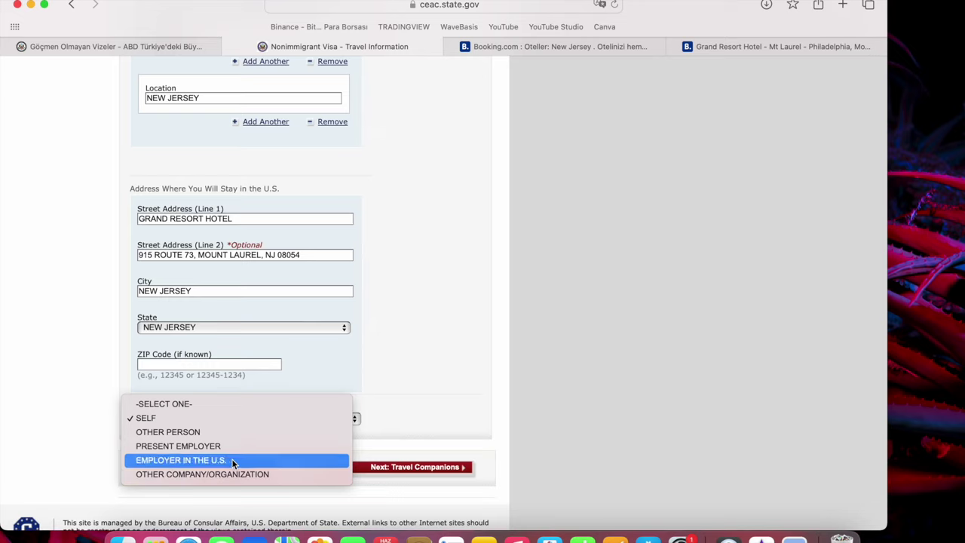
{"action": "left_click", "coordinate": [260, 422]}
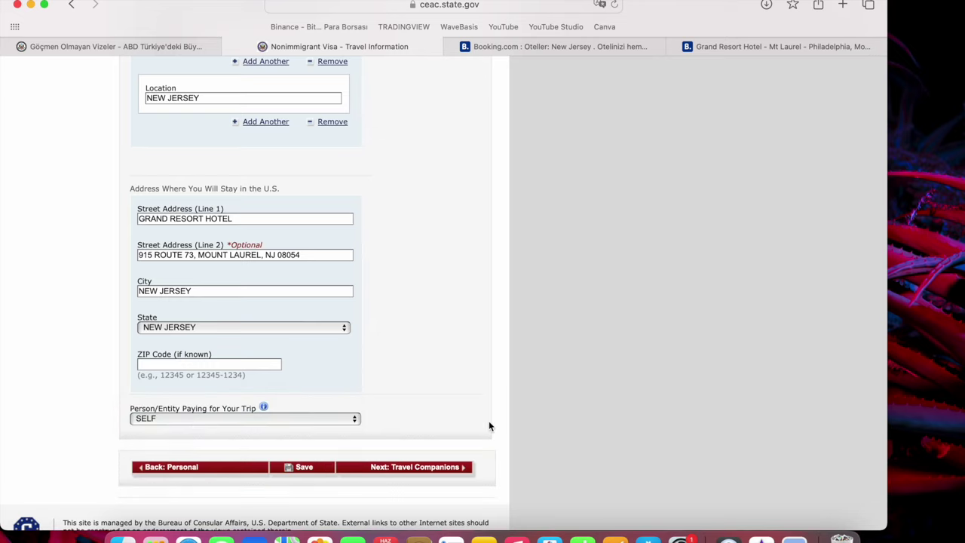
{"action": "left_click", "coordinate": [443, 466]}
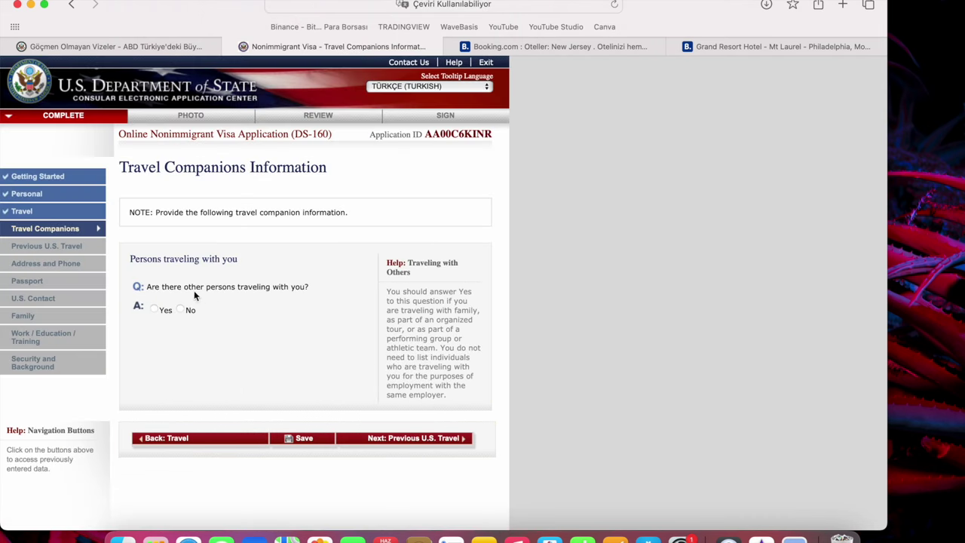
Try Yes for other travellers and look over the companion name and relationship fields.
{"action": "left_click", "coordinate": [154, 309]}
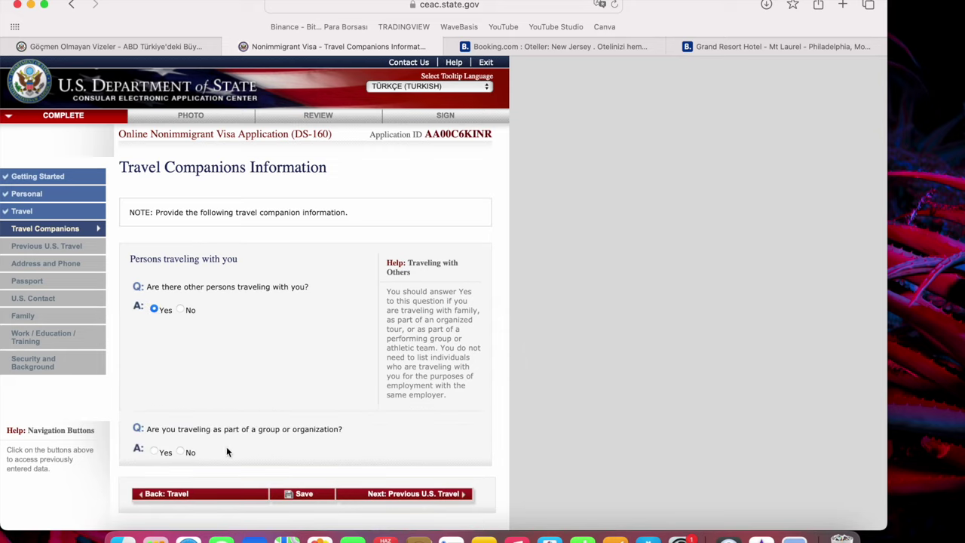
{"action": "left_click", "coordinate": [181, 452]}
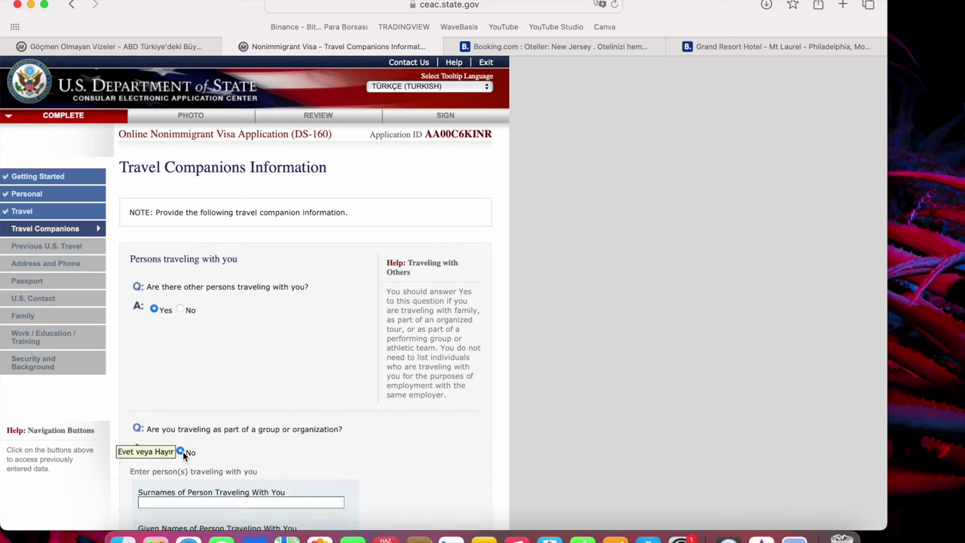
{"action": "scroll", "coordinate": [220, 477], "scroll_direction": "down", "scroll_amount": 2}
{"action": "left_click", "coordinate": [193, 435]}
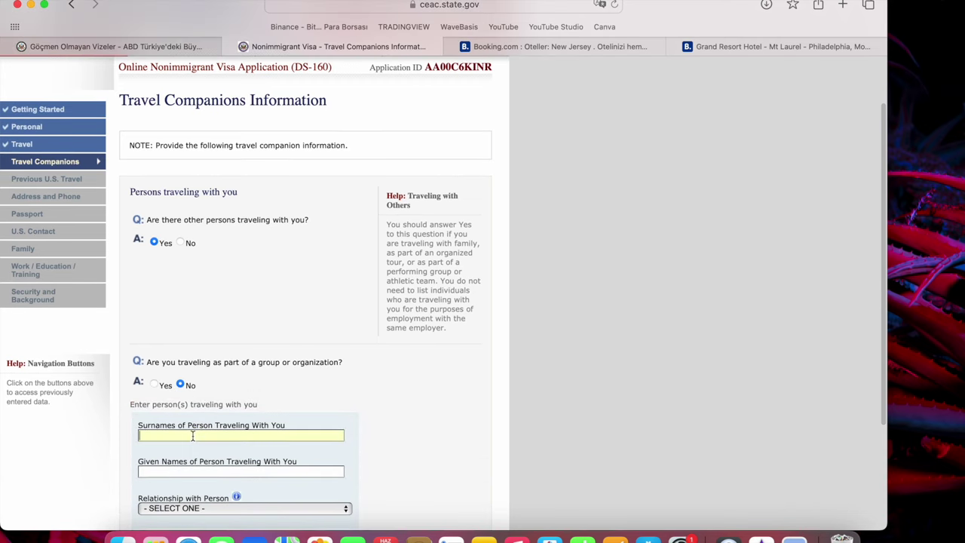
{"action": "scroll", "coordinate": [193, 435], "scroll_direction": "down", "scroll_amount": 2}
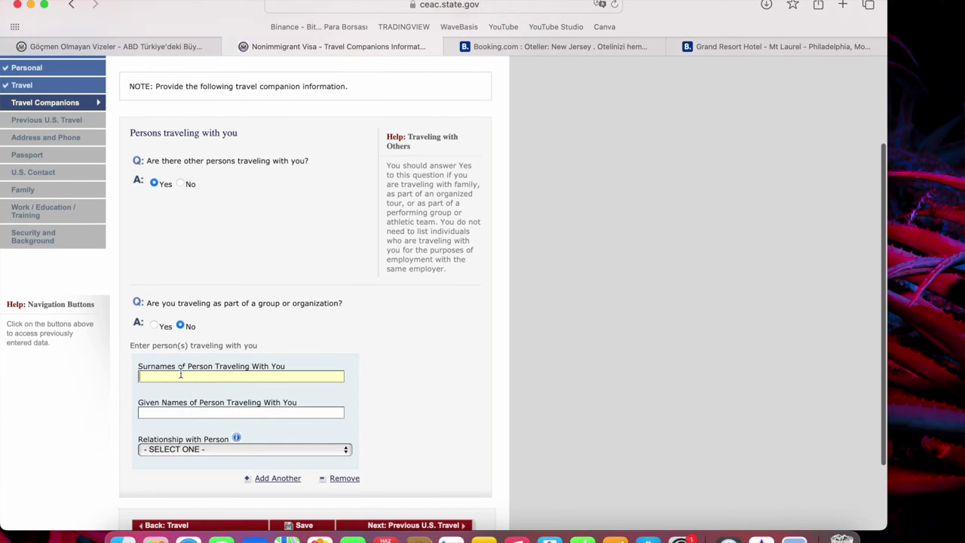
{"action": "left_click", "coordinate": [202, 414]}
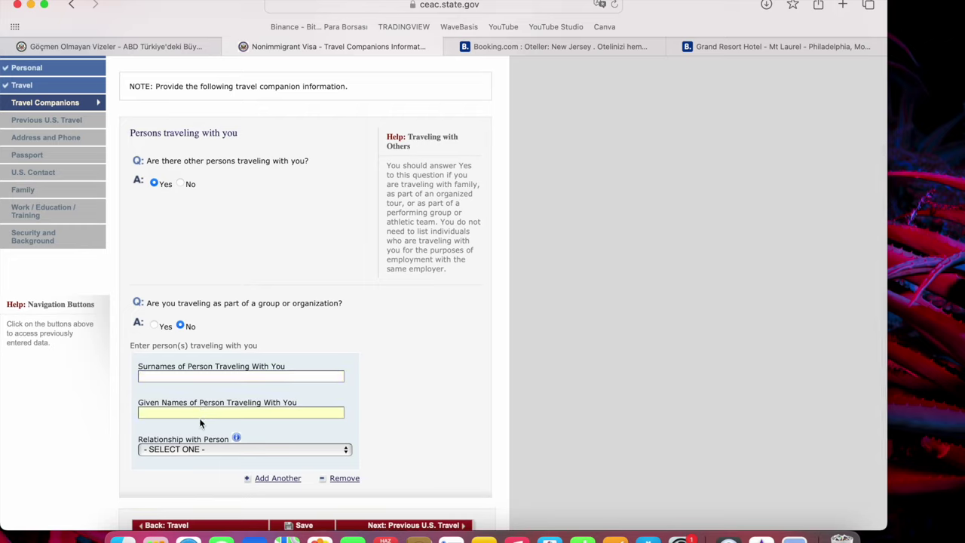
{"action": "left_click", "coordinate": [189, 453]}
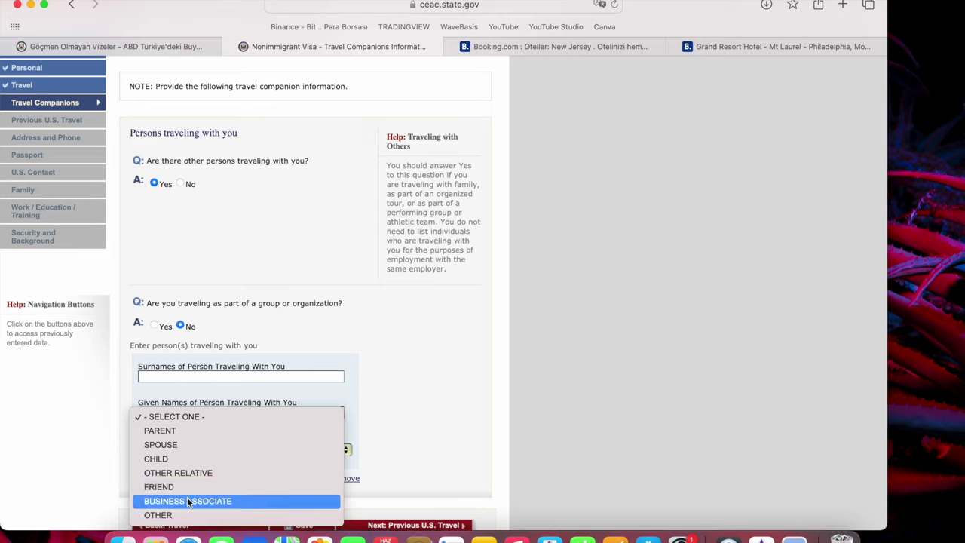
{"action": "left_click", "coordinate": [318, 358]}
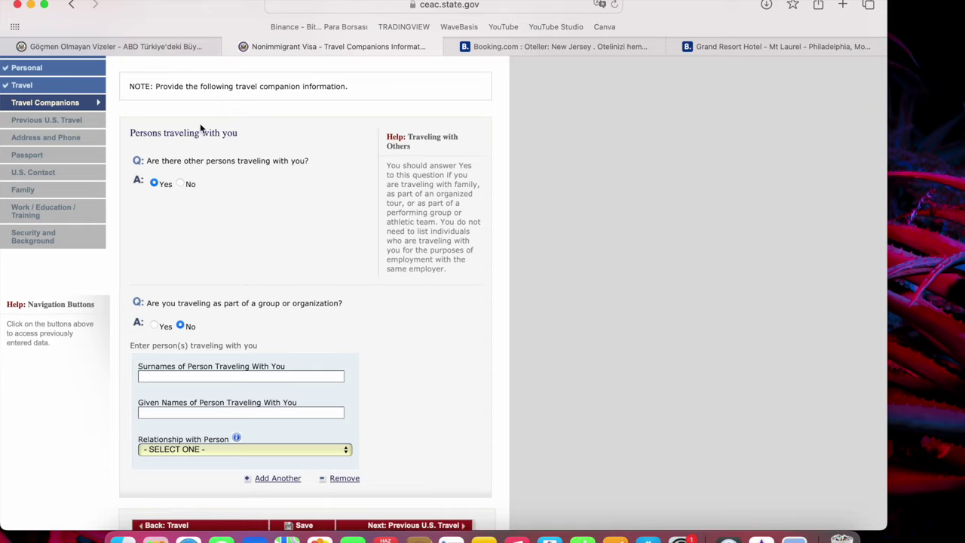
Change the other-persons-traveling answer to No and continue.
{"action": "left_click", "coordinate": [185, 184]}
{"action": "scroll", "coordinate": [417, 389], "scroll_direction": "down", "scroll_amount": 2}
{"action": "left_click", "coordinate": [411, 456]}
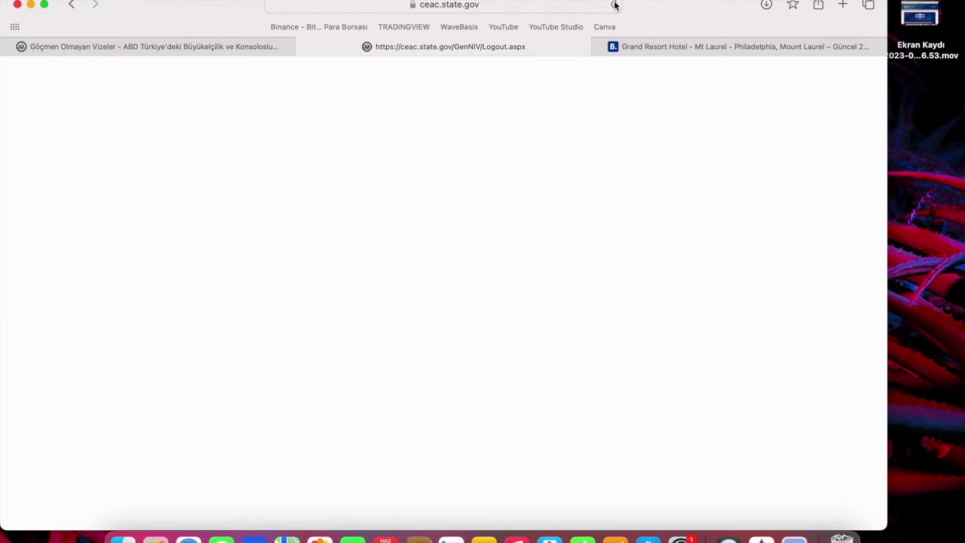
Close the blank Logout tab and reopen the DS-160 start page on ceac.state.gov.
{"action": "left_click", "coordinate": [614, 5]}
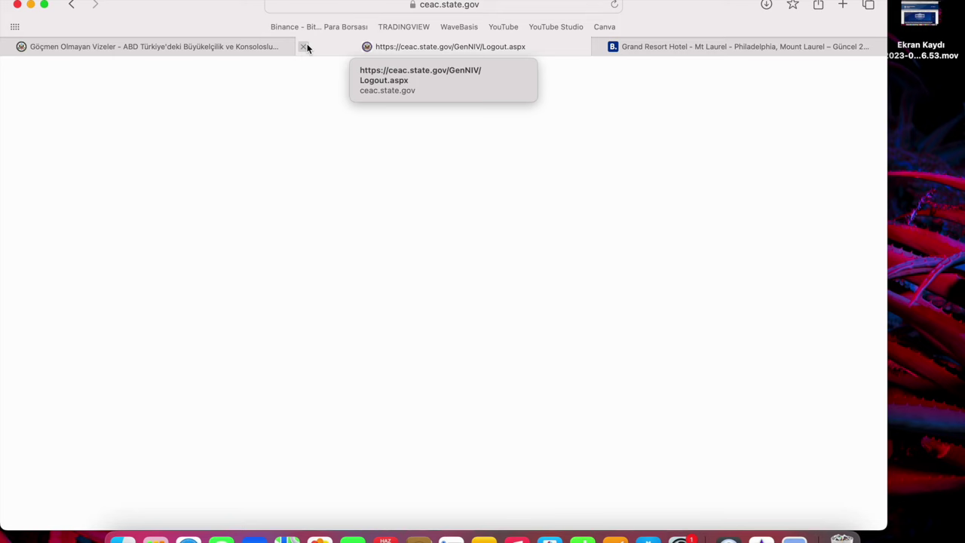
{"action": "left_click", "coordinate": [304, 47]}
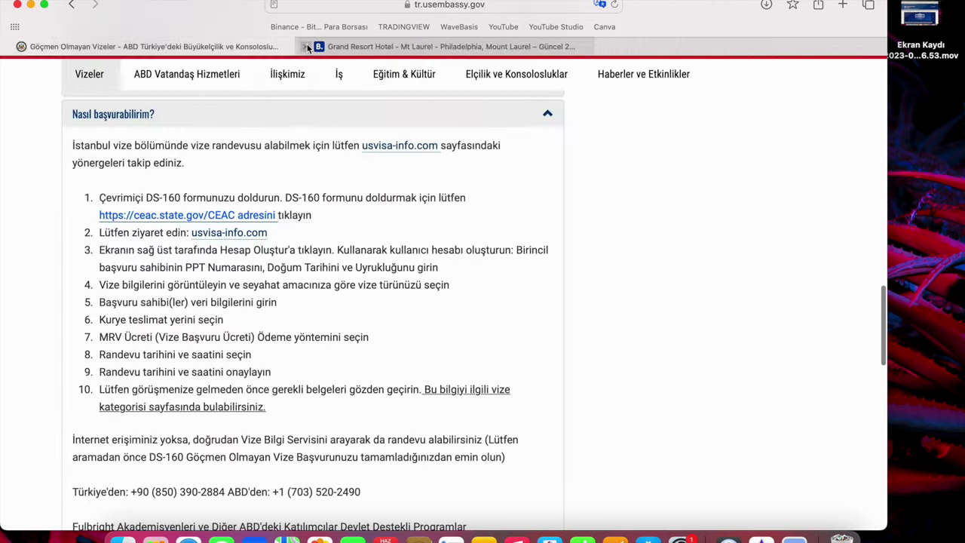
{"action": "left_click", "coordinate": [251, 218]}
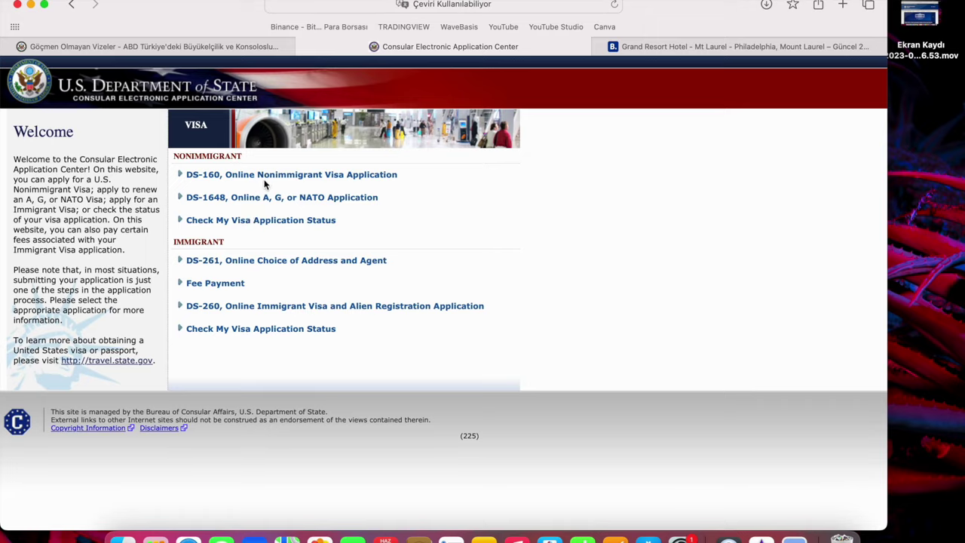
{"action": "left_click", "coordinate": [265, 181]}
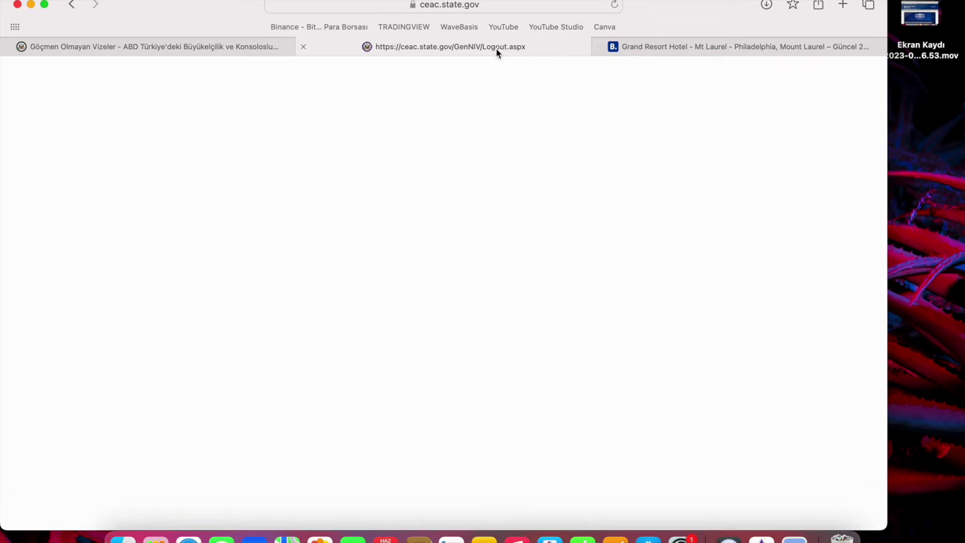
{"action": "left_click", "coordinate": [304, 47]}
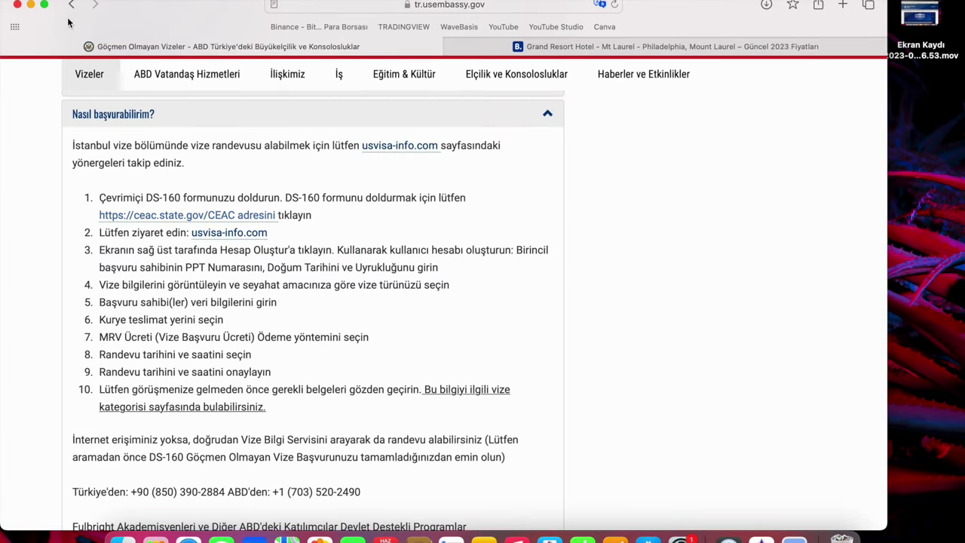
{"action": "key", "text": "super+w"}
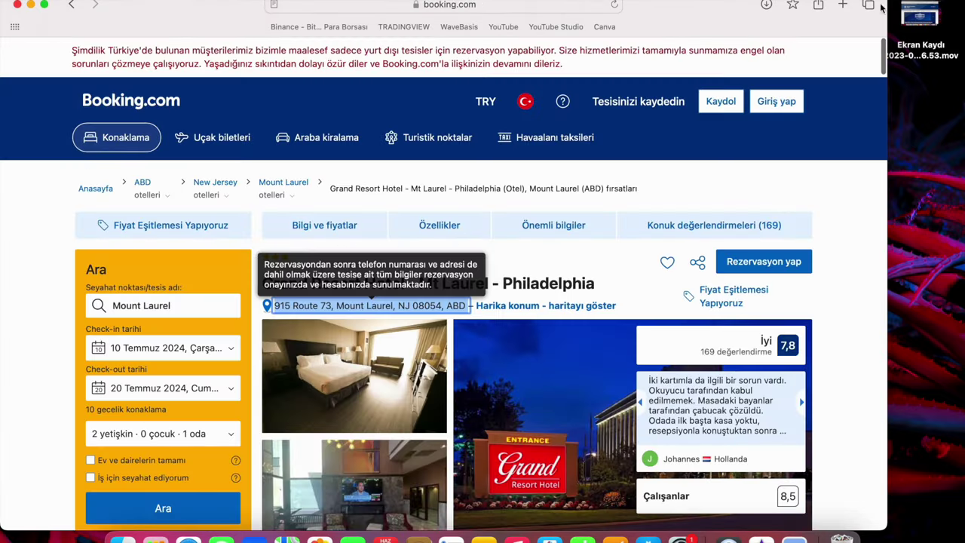
{"action": "key", "text": "super+t"}
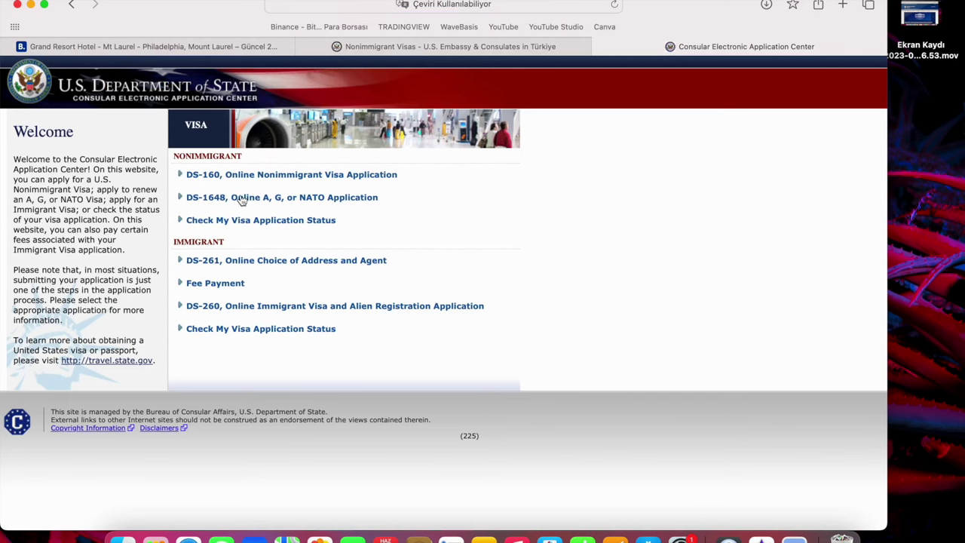
{"action": "left_click", "coordinate": [260, 175]}
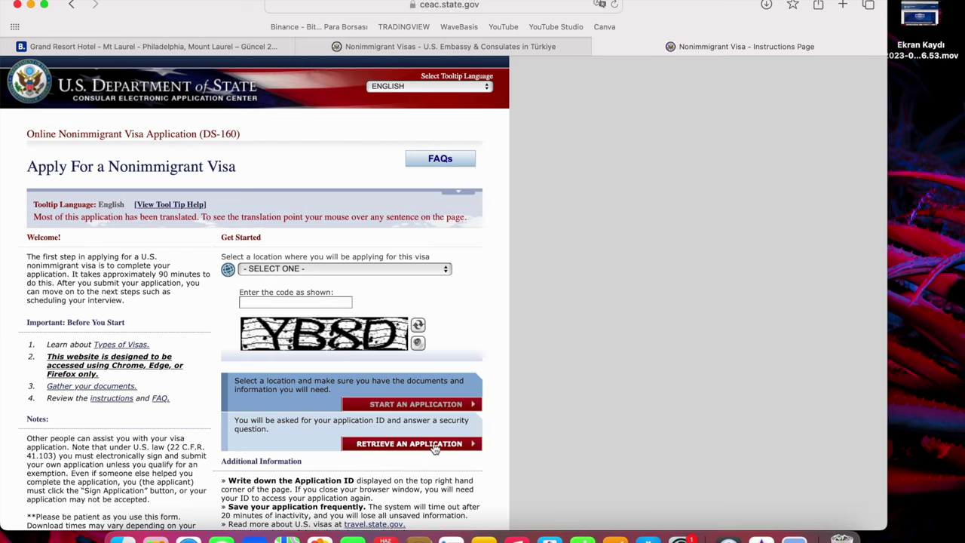
Pick TURKEY, ISTANBUL as the location, enter the captcha code, and choose Retrieve an Application.
{"action": "left_click", "coordinate": [331, 269]}
{"action": "scroll", "coordinate": [281, 453], "scroll_direction": "down", "scroll_amount": 20}
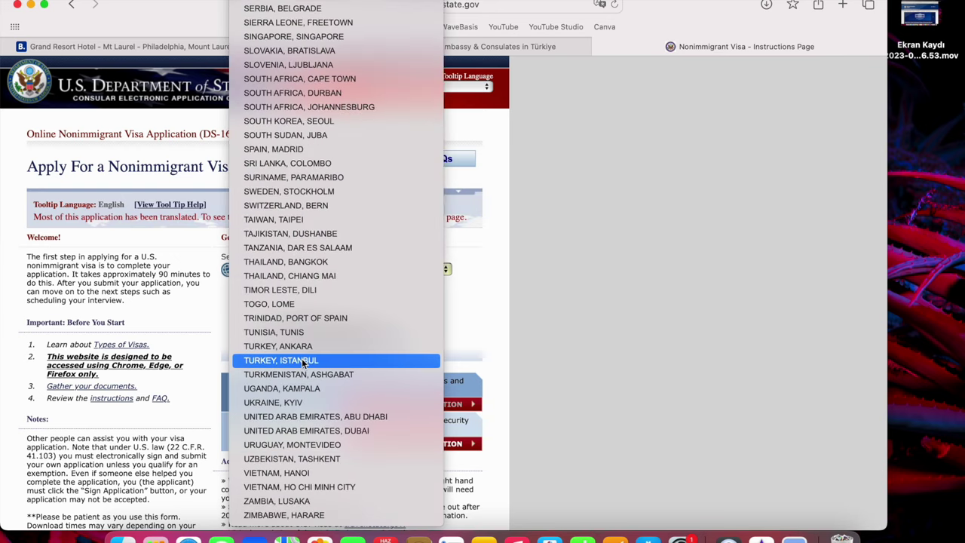
{"action": "left_click", "coordinate": [301, 360]}
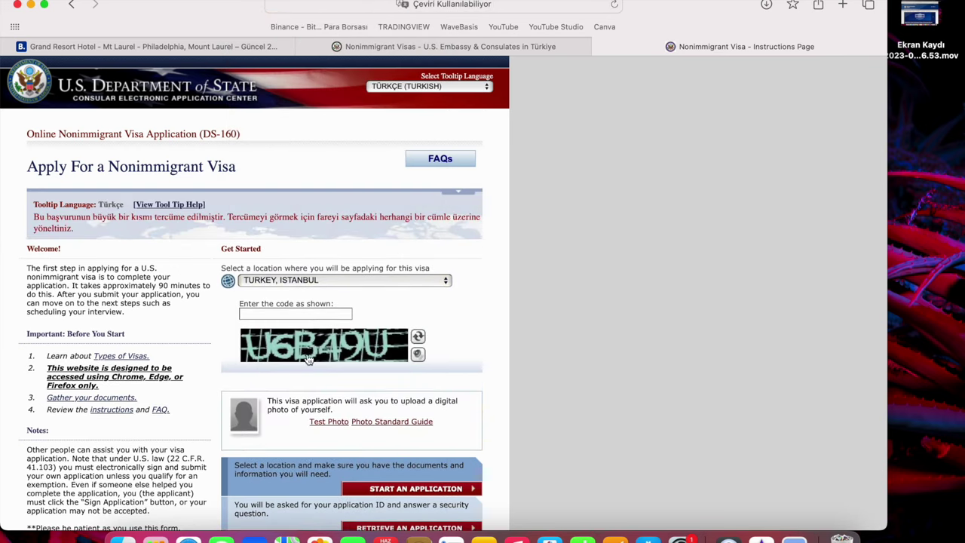
{"action": "left_click", "coordinate": [307, 314]}
{"action": "type", "text": "U6B49U"}
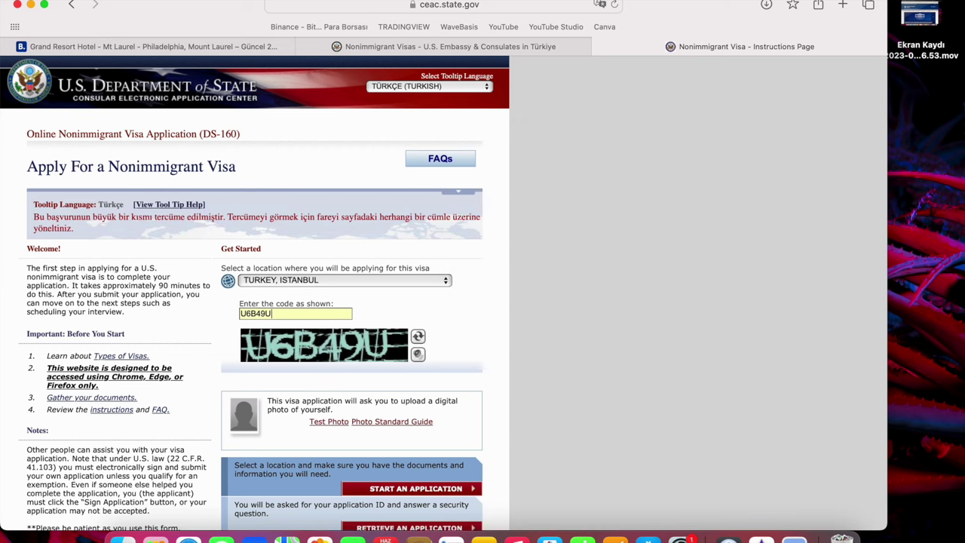
{"action": "scroll", "coordinate": [401, 473], "scroll_direction": "down", "scroll_amount": 2}
{"action": "left_click", "coordinate": [401, 472]}
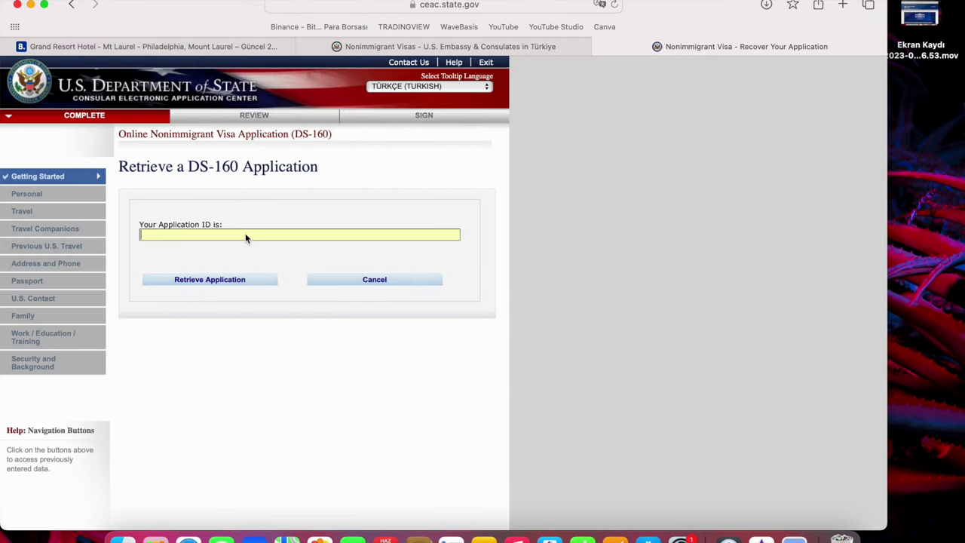
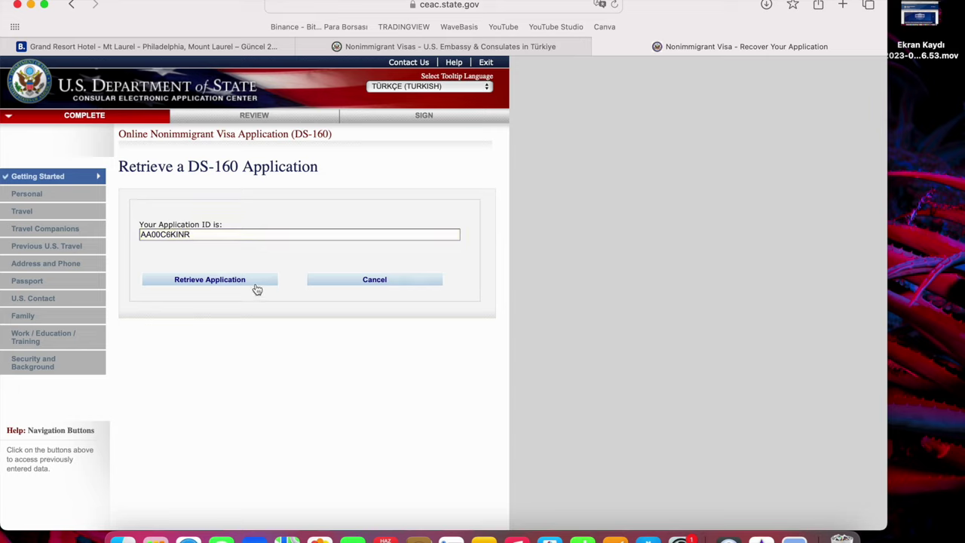
Enter the Application ID and the surname, birth-year and grandmother's-name security answers.
{"action": "left_click", "coordinate": [254, 282]}
{"action": "left_click", "coordinate": [189, 363]}
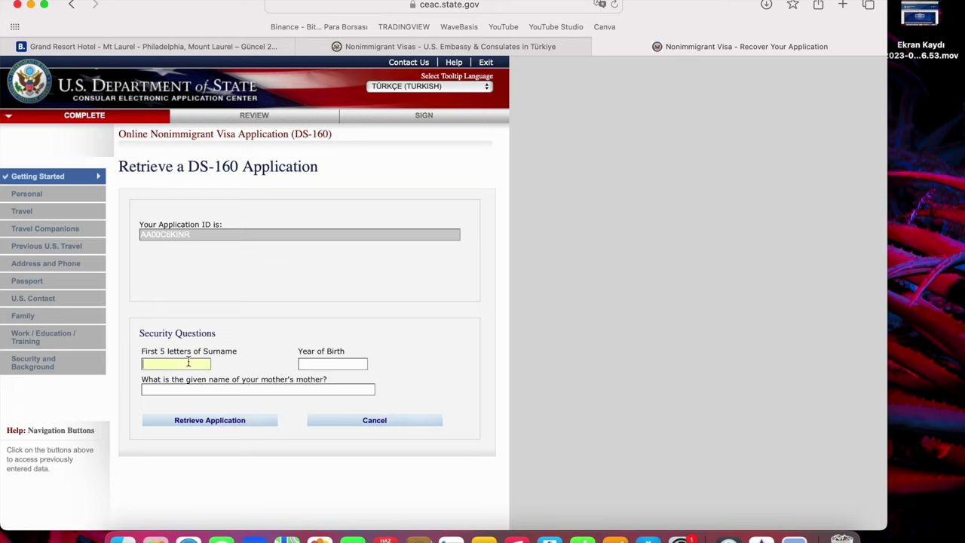
{"action": "type", "text": "HORAT"}
{"action": "left_click", "coordinate": [320, 363]}
{"action": "type", "text": "1991"}
{"action": "left_click", "coordinate": [233, 388]}
{"action": "type", "text": "BAHAR"}
{"action": "left_click", "coordinate": [234, 427]}
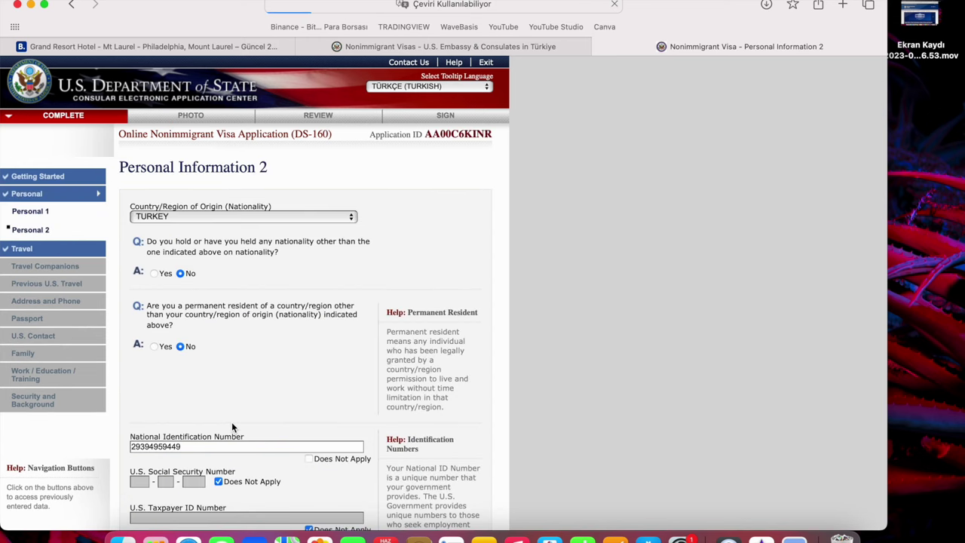
Page through to Travel Companions, answer No to others traveling, and go to Previous U.S. Travel.
{"action": "scroll", "coordinate": [298, 326], "scroll_direction": "down", "scroll_amount": 2}
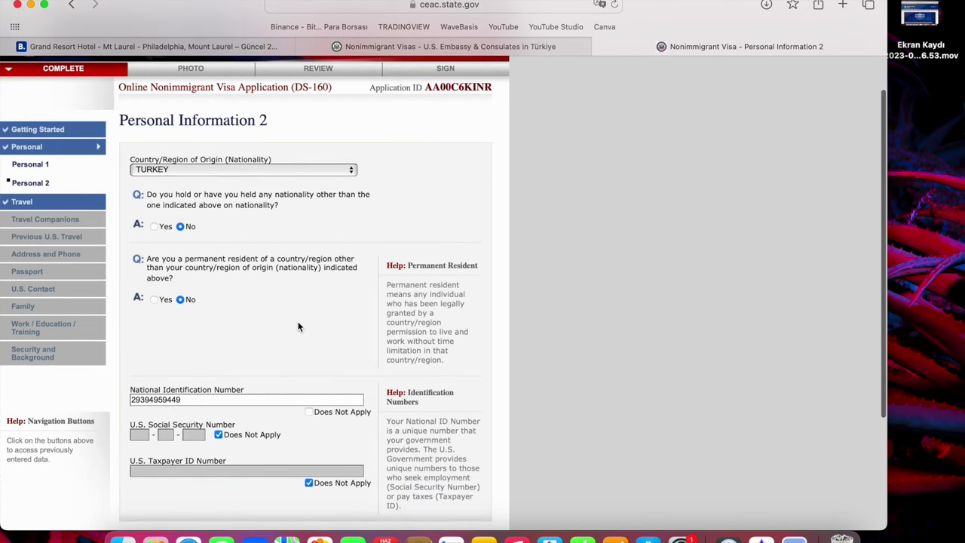
{"action": "scroll", "coordinate": [212, 350], "scroll_direction": "down", "scroll_amount": 3}
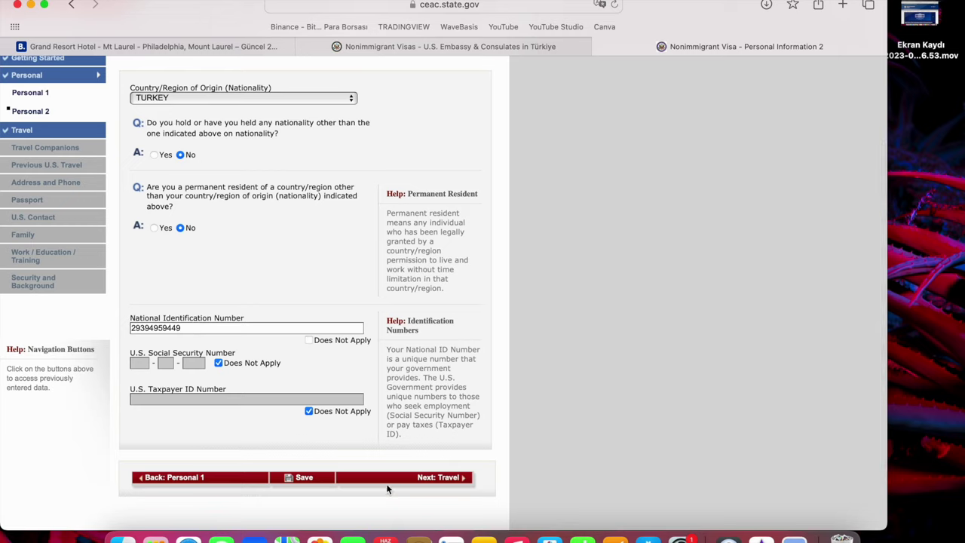
{"action": "left_click", "coordinate": [425, 479]}
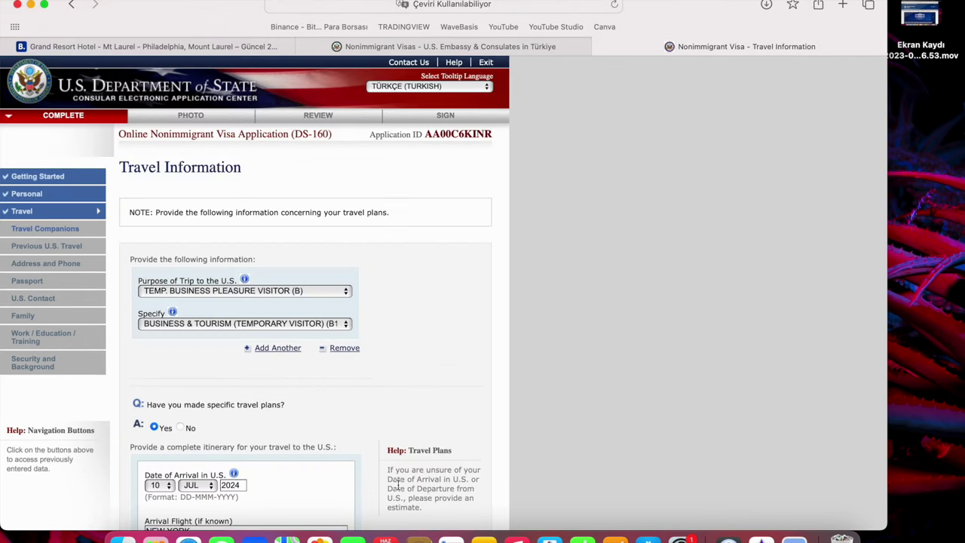
{"action": "scroll", "coordinate": [218, 375], "scroll_direction": "down", "scroll_amount": 5}
{"action": "scroll", "coordinate": [241, 414], "scroll_direction": "down", "scroll_amount": 10}
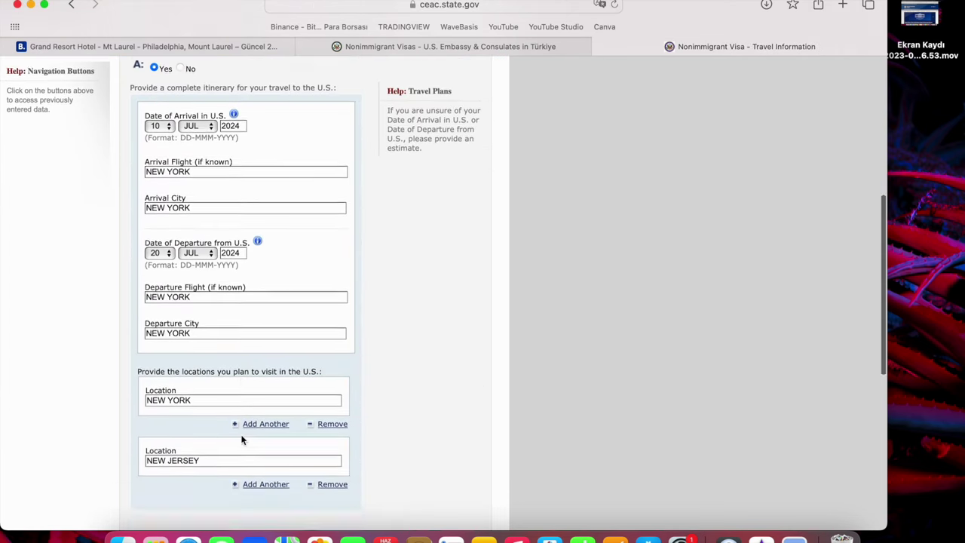
{"action": "scroll", "coordinate": [241, 440], "scroll_direction": "down", "scroll_amount": 1}
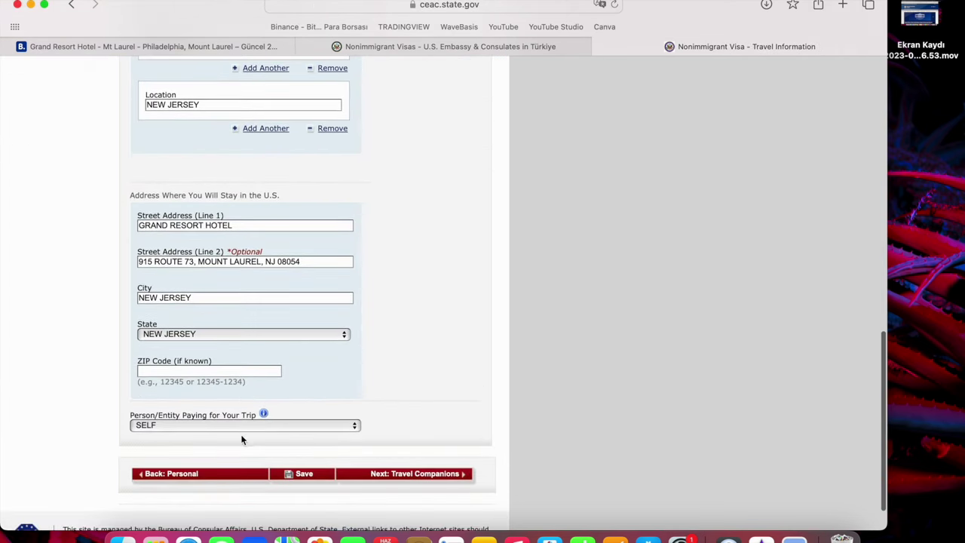
{"action": "left_click", "coordinate": [414, 479]}
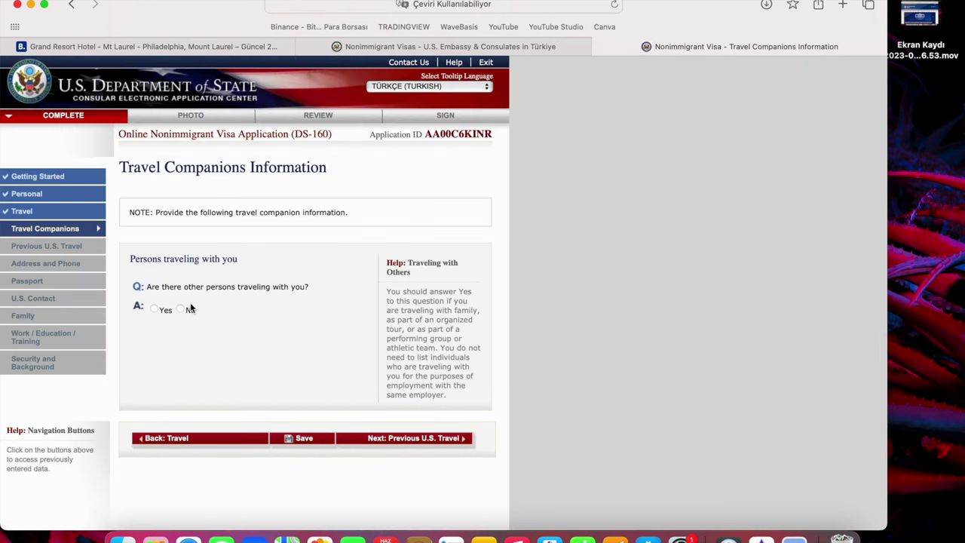
{"action": "left_click", "coordinate": [188, 309]}
{"action": "left_click", "coordinate": [375, 440]}
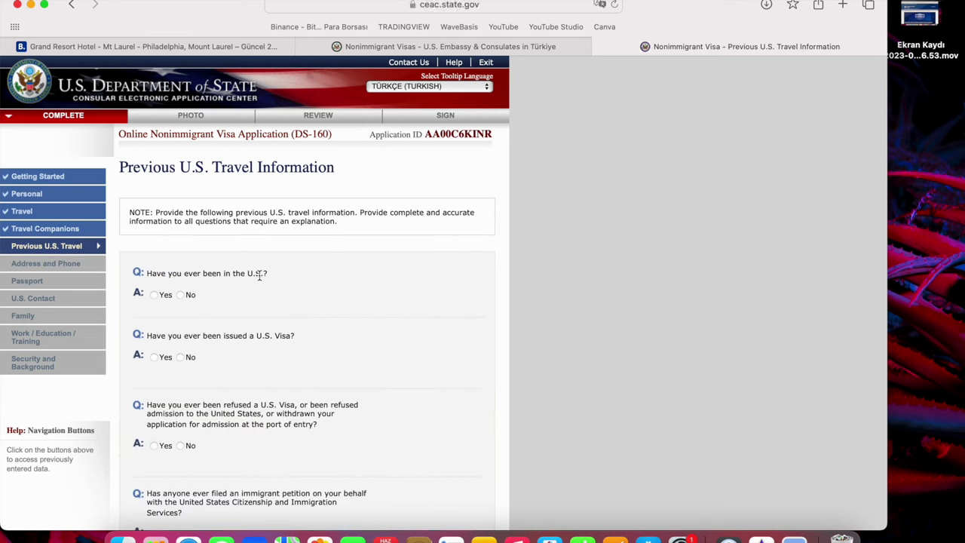
Answer No to prior U.S. visits, visas issued, visa refusals and immigrant petitions, then continue.
{"action": "left_click", "coordinate": [184, 294]}
{"action": "mouse_move", "coordinate": [240, 335]}
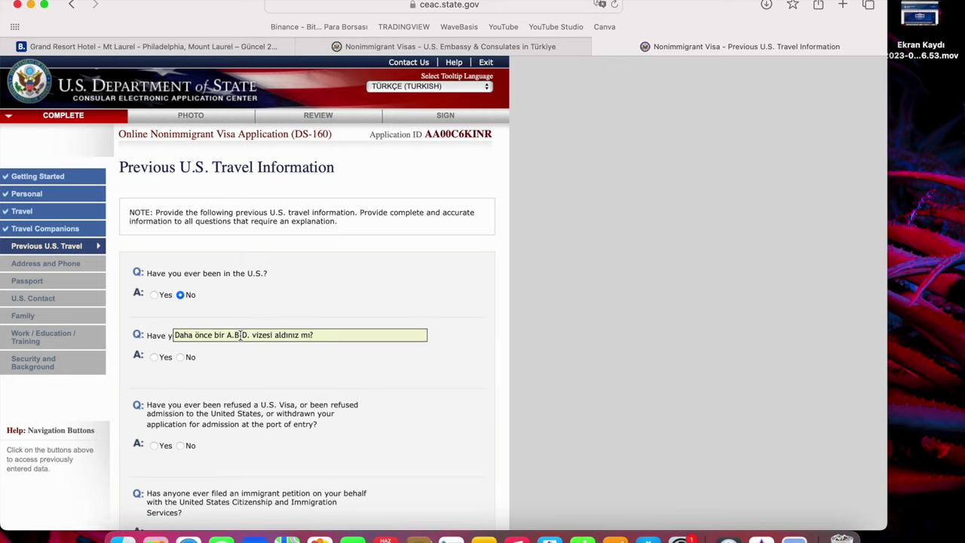
{"action": "left_click", "coordinate": [181, 358]}
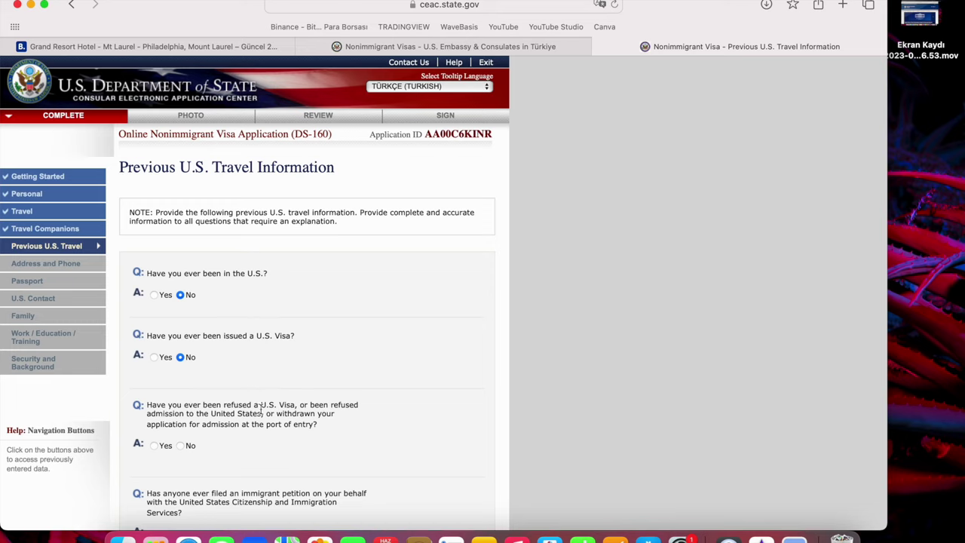
{"action": "mouse_move", "coordinate": [259, 410]}
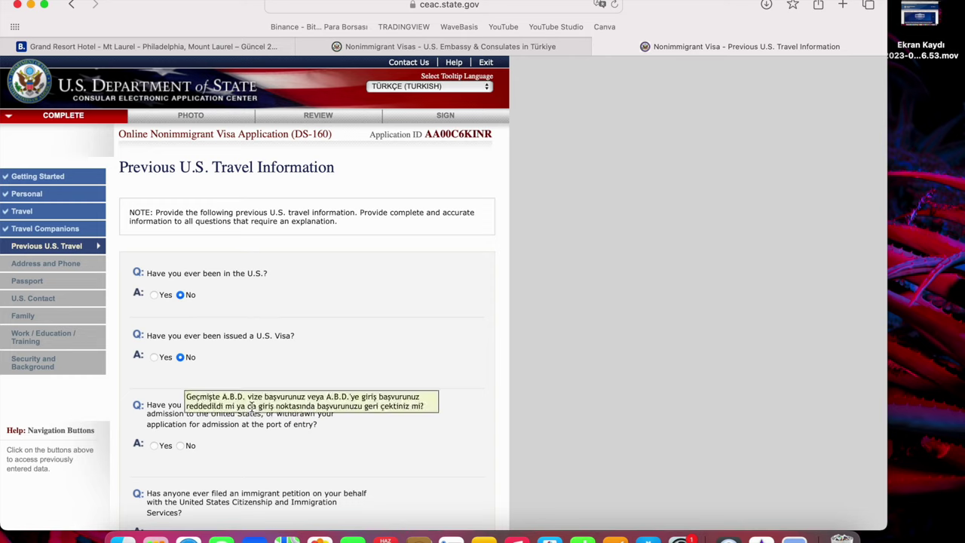
{"action": "left_click", "coordinate": [181, 445]}
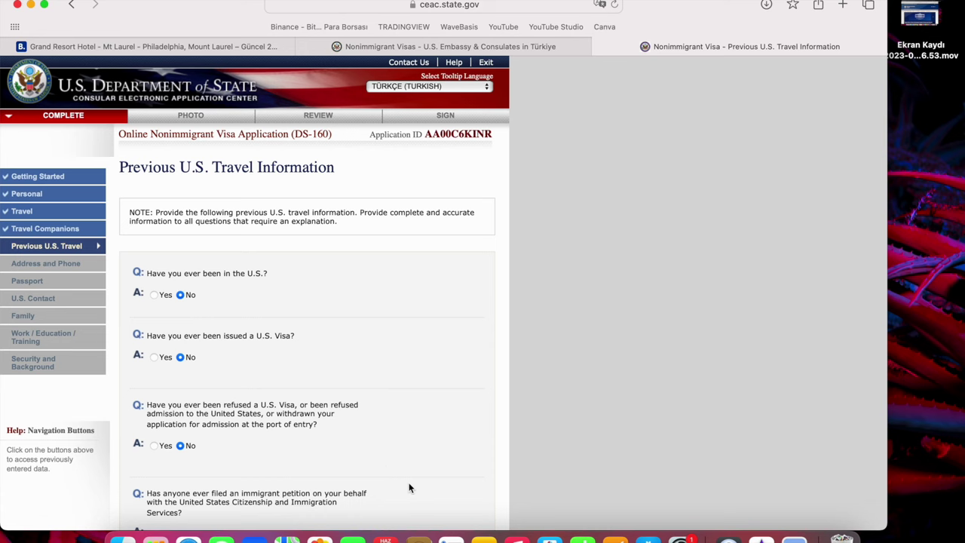
{"action": "scroll", "coordinate": [407, 487], "scroll_direction": "down", "scroll_amount": 2}
{"action": "scroll", "coordinate": [404, 488], "scroll_direction": "down", "scroll_amount": 1}
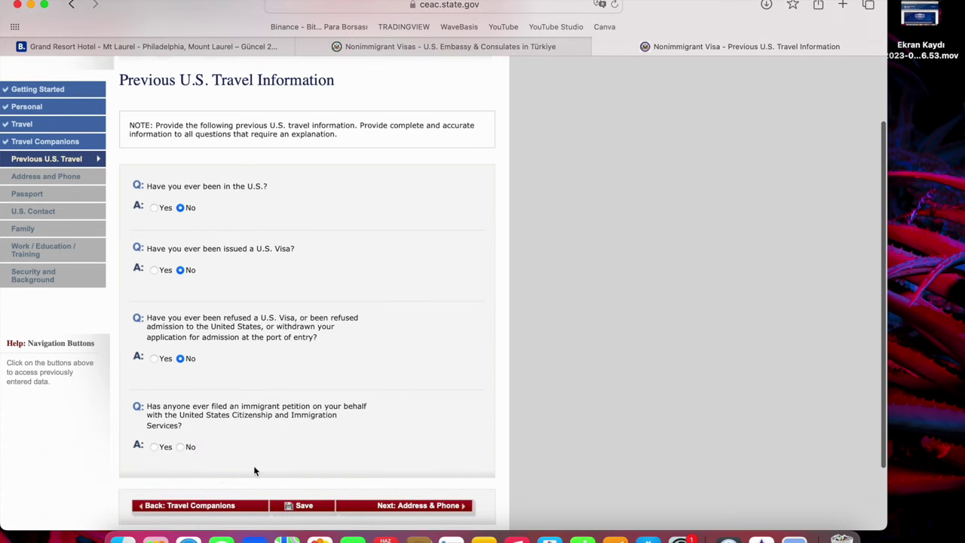
{"action": "left_click", "coordinate": [184, 445]}
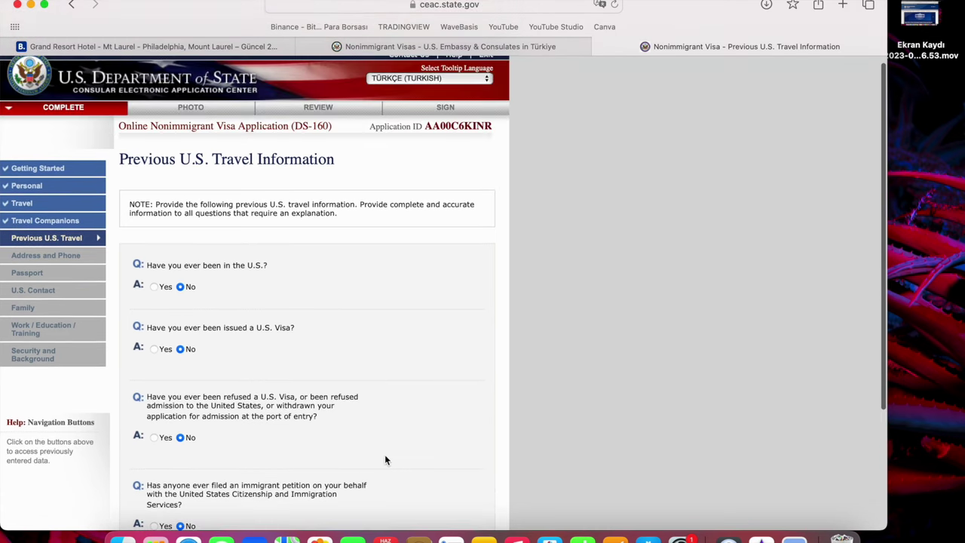
{"action": "scroll", "coordinate": [392, 449], "scroll_direction": "down", "scroll_amount": 5}
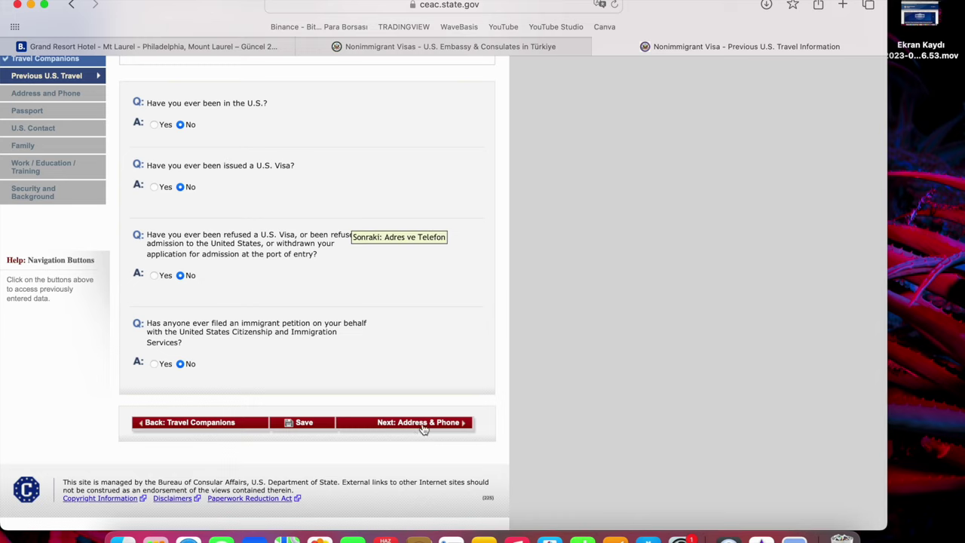
{"action": "left_click", "coordinate": [443, 426]}
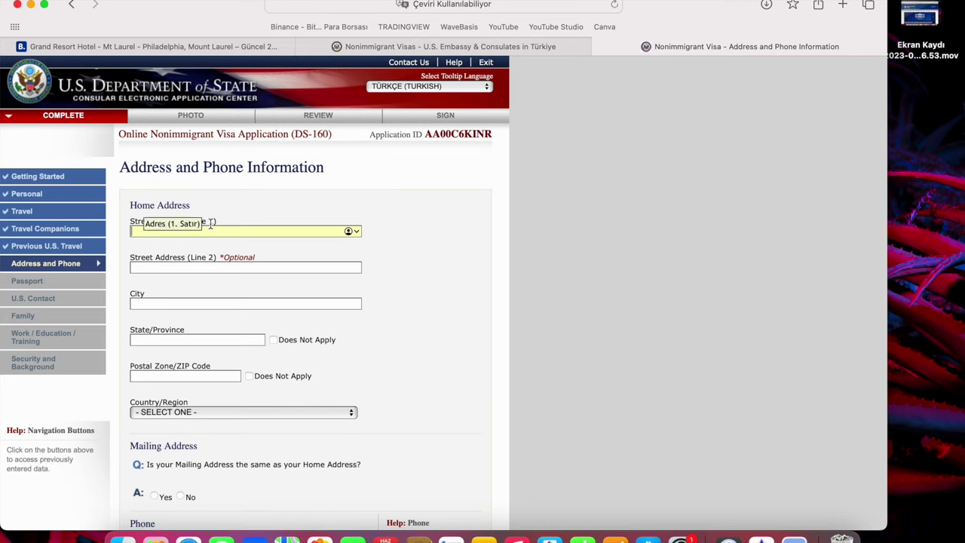
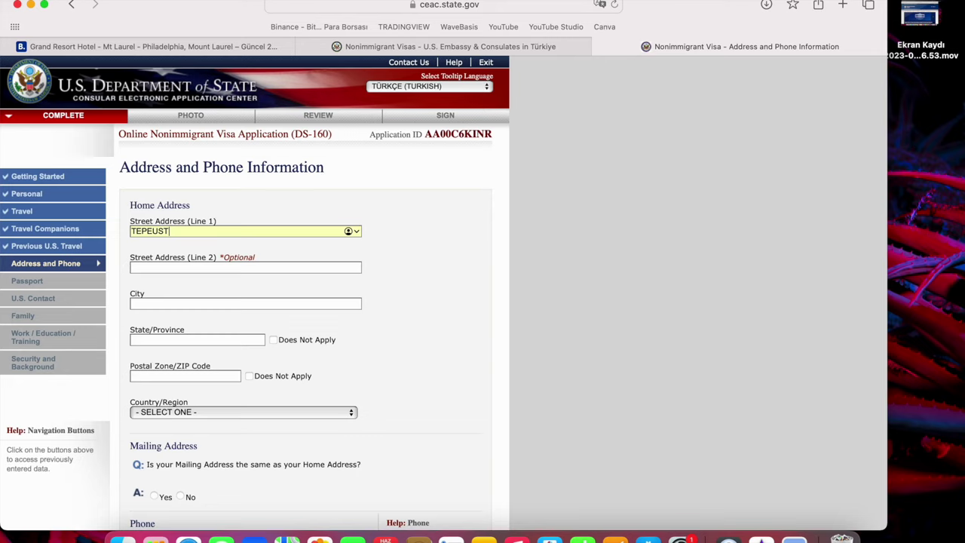
Enter the two street lines, city ISTANBUL, State Does Not Apply, and the postal code.
{"action": "key", "text": "Tab"}
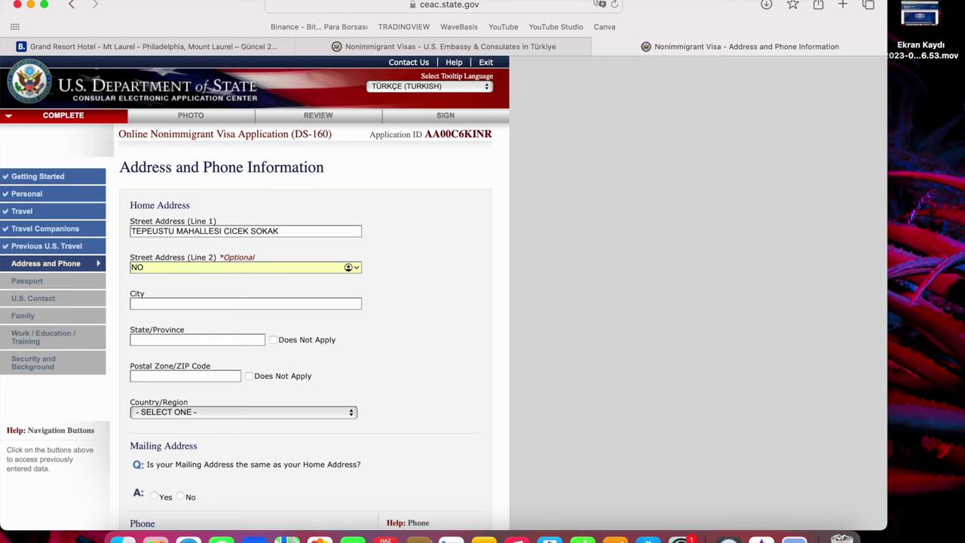
{"action": "key", "text": "Tab"}
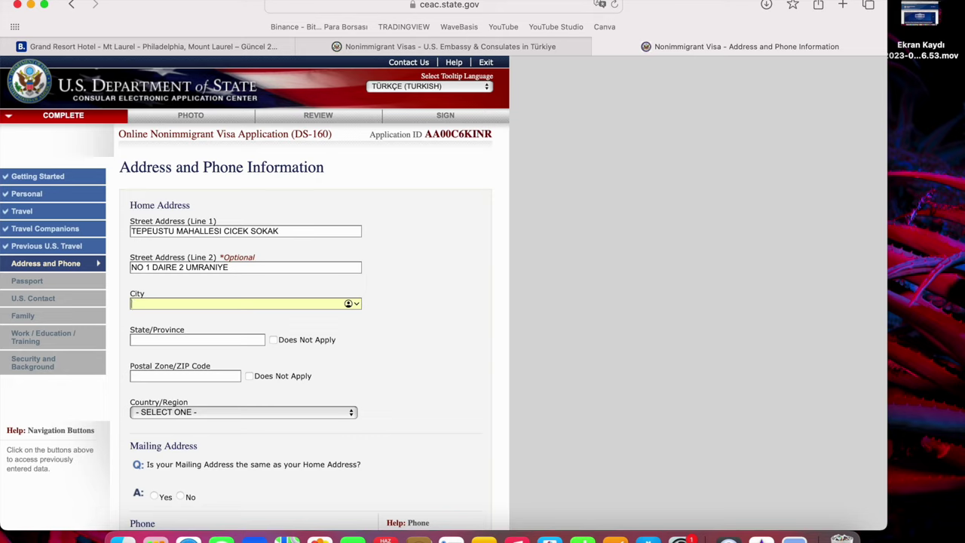
{"action": "type", "text": "ISTANBUL"}
{"action": "left_click", "coordinate": [273, 340]}
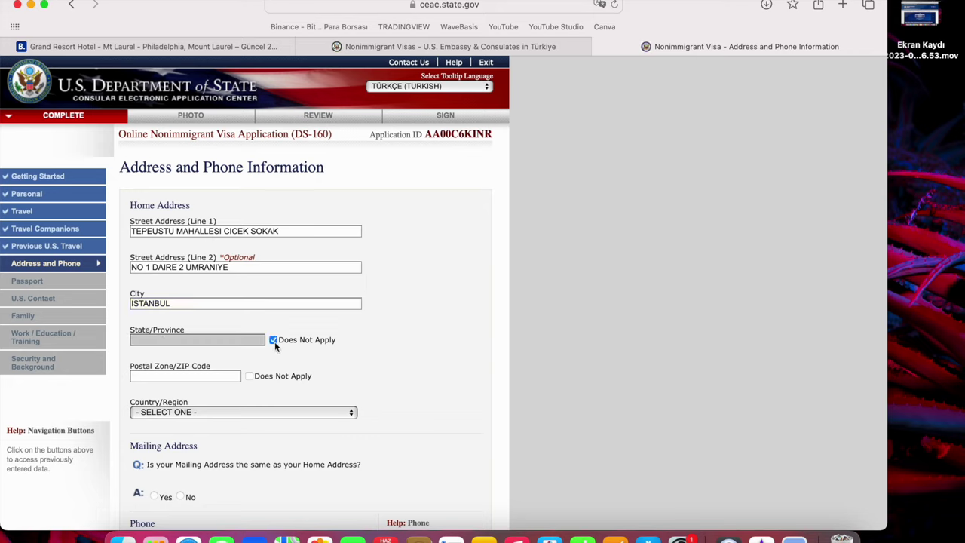
{"action": "left_click", "coordinate": [216, 374]}
{"action": "type", "text": "34222"}
Set the country to TURKEY and answer Yes that the mailing address is the same.
{"action": "left_click", "coordinate": [244, 412]}
{"action": "scroll", "coordinate": [219, 461], "scroll_direction": "down", "scroll_amount": 20}
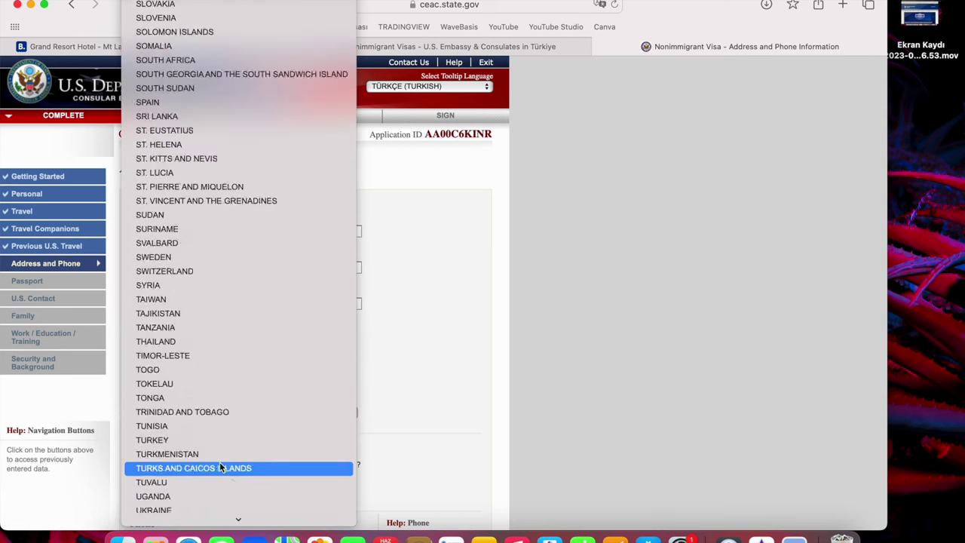
{"action": "scroll", "coordinate": [219, 461], "scroll_direction": "down", "scroll_amount": 5}
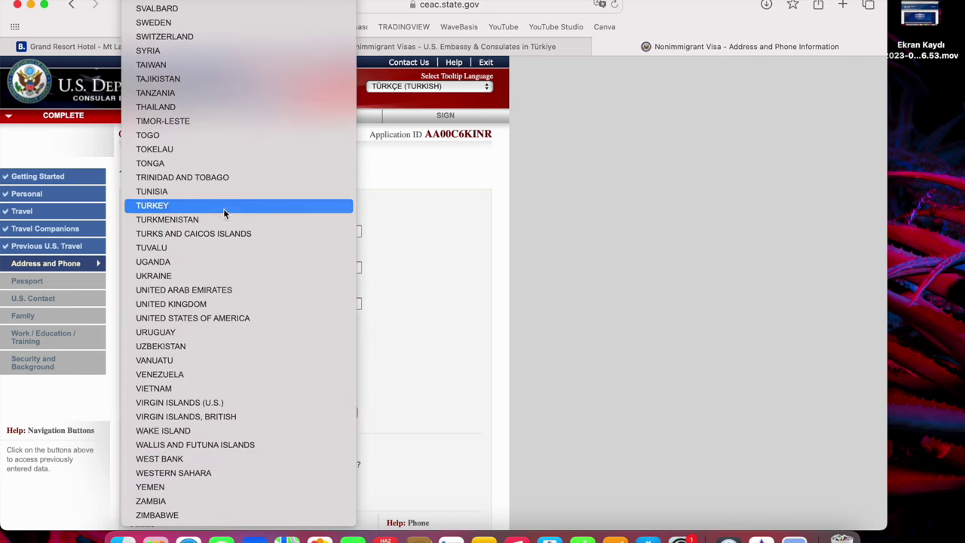
{"action": "left_click", "coordinate": [223, 205]}
{"action": "scroll", "coordinate": [334, 413], "scroll_direction": "down", "scroll_amount": 1}
{"action": "scroll", "coordinate": [333, 413], "scroll_direction": "down", "scroll_amount": 1}
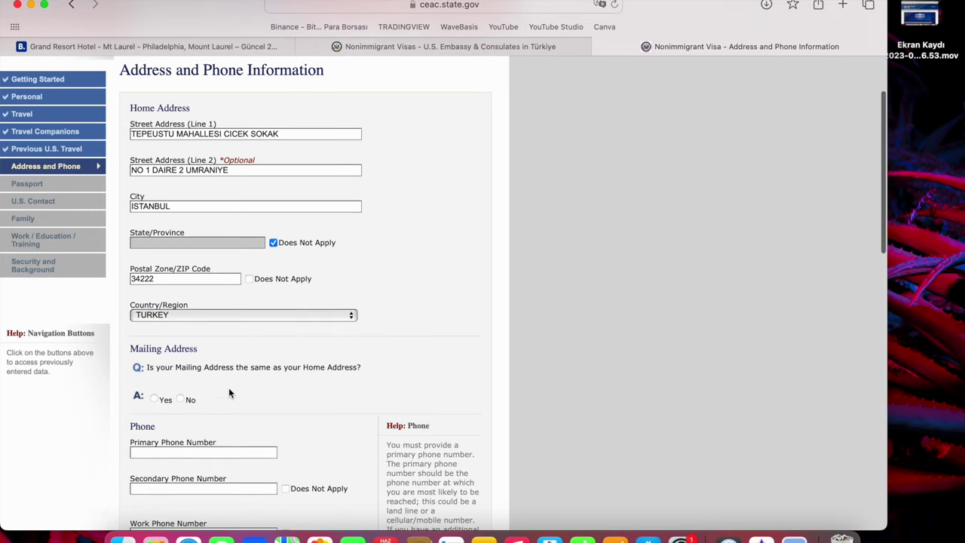
{"action": "left_click", "coordinate": [160, 401]}
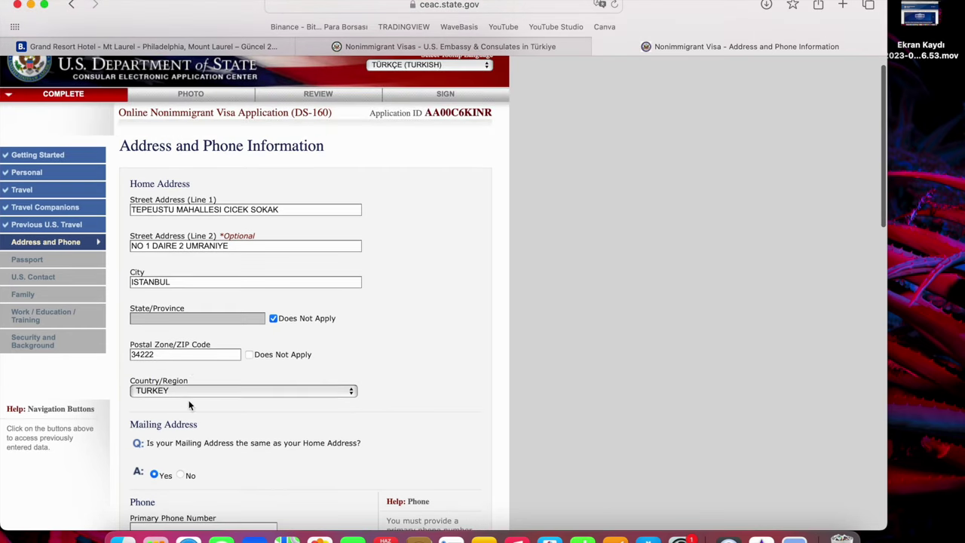
{"action": "scroll", "coordinate": [190, 404], "scroll_direction": "down", "scroll_amount": 5}
{"action": "left_click", "coordinate": [230, 144]}
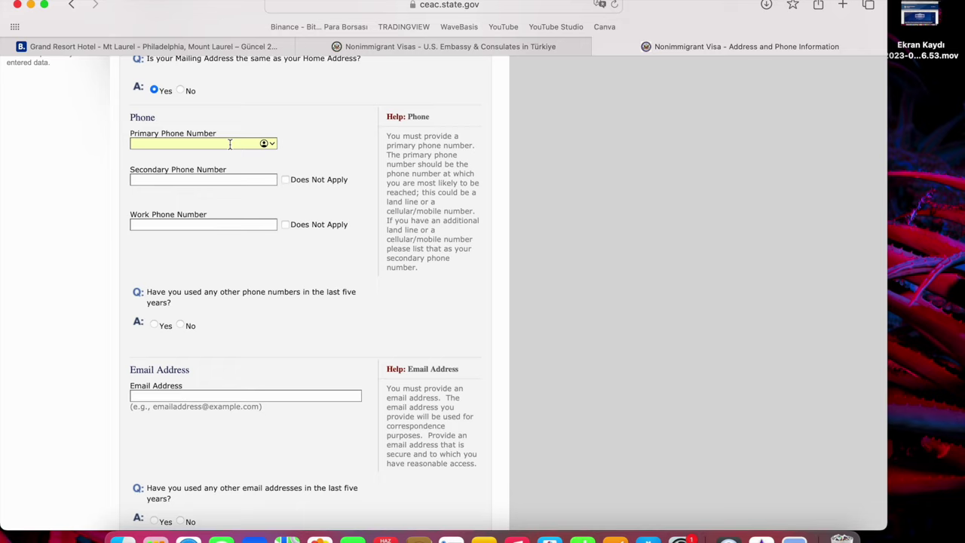
Enter the primary phone number, mark secondary and work phones Does Not Apply, answer No to other numbers.
{"action": "type", "text": "$"}
{"action": "type", "text": "+"}
{"action": "type", "text": "90533333"}
{"action": "type", "text": "3333"}
{"action": "left_click", "coordinate": [285, 179]}
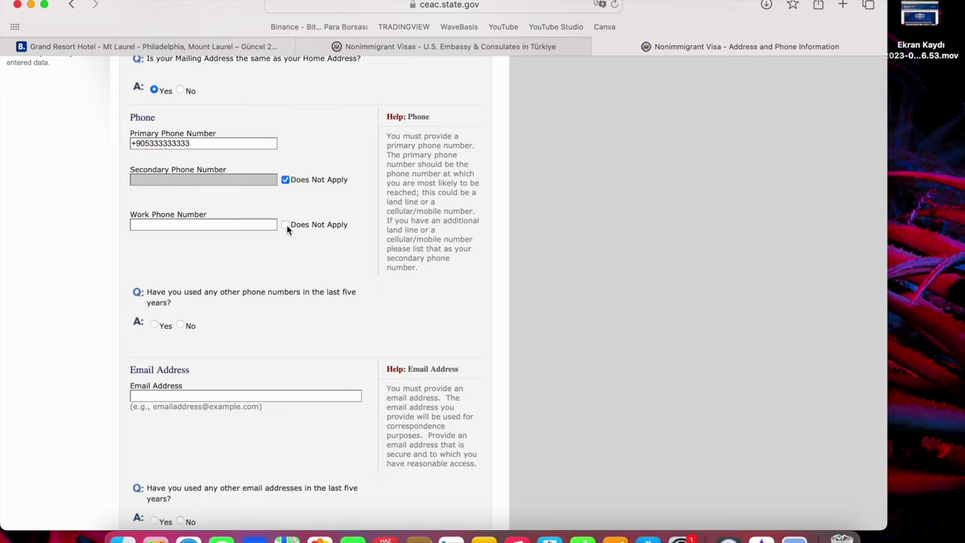
{"action": "left_click", "coordinate": [286, 224]}
{"action": "scroll", "coordinate": [201, 306], "scroll_direction": "down", "scroll_amount": 1}
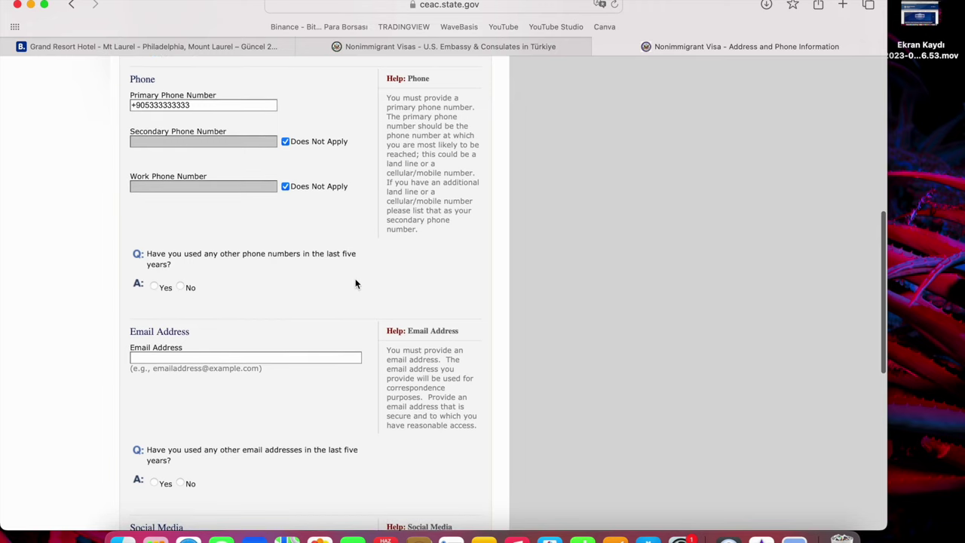
{"action": "left_click", "coordinate": [181, 288]}
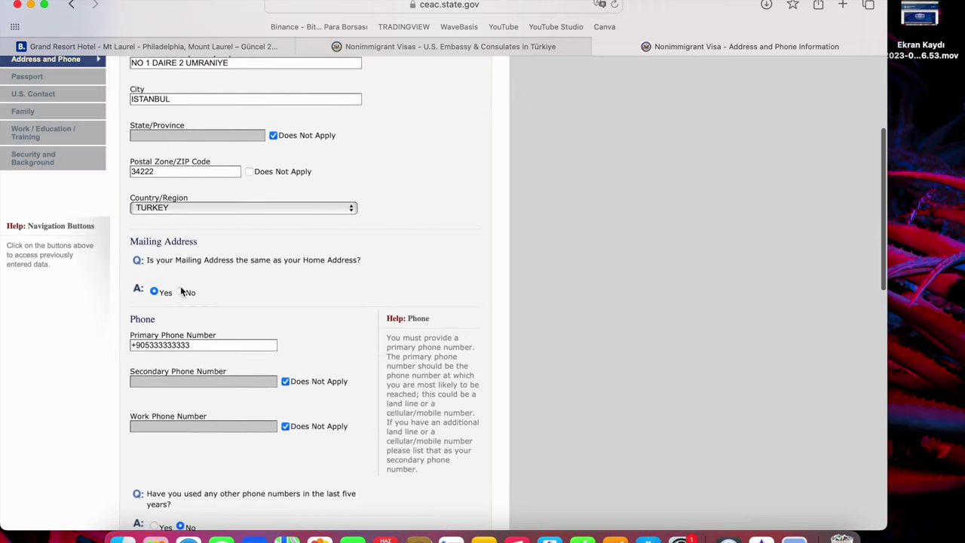
Enter the e-mail address and answer No to other e-mail addresses used.
{"action": "scroll", "coordinate": [188, 354], "scroll_direction": "down", "scroll_amount": 4}
{"action": "scroll", "coordinate": [197, 414], "scroll_direction": "down", "scroll_amount": 3}
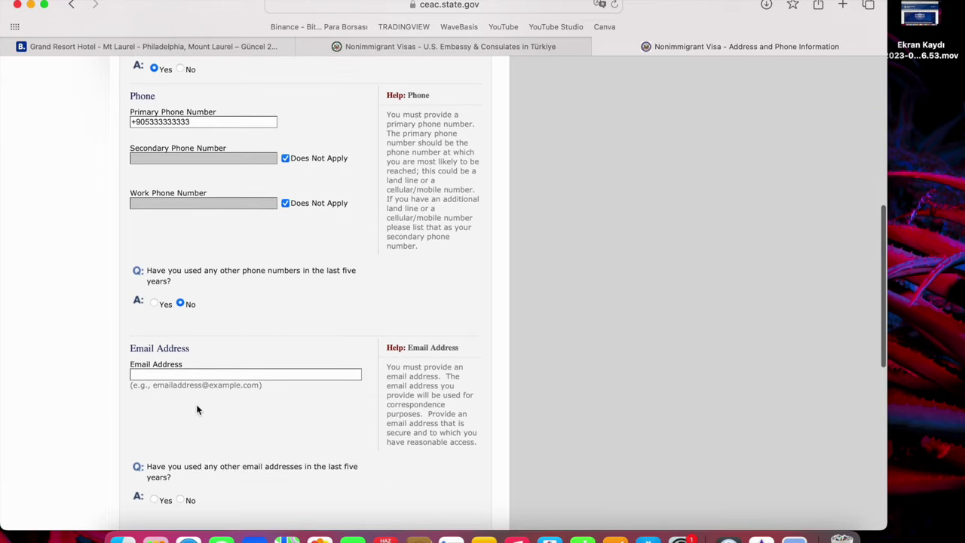
{"action": "left_click", "coordinate": [198, 374]}
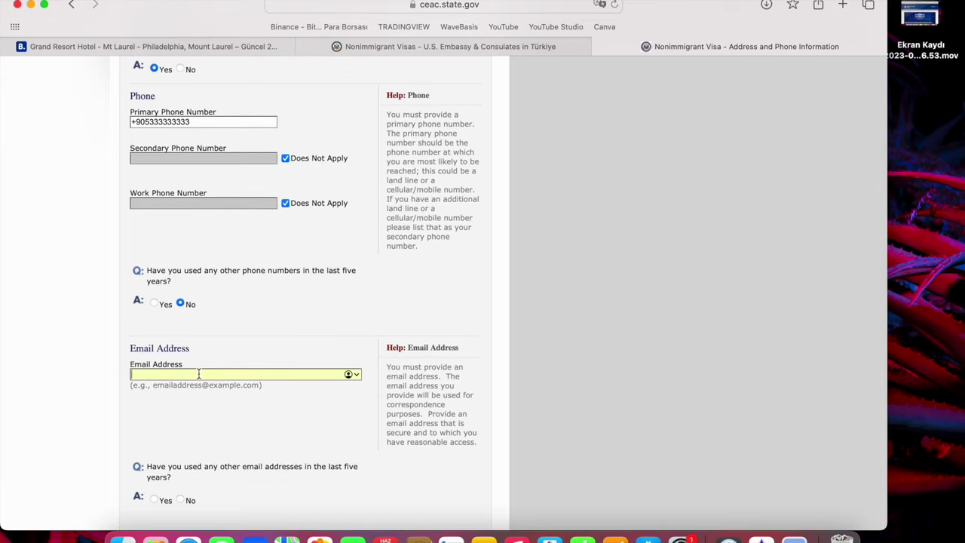
{"action": "scroll", "coordinate": [508, 293], "scroll_direction": "down", "scroll_amount": 3}
{"action": "left_click", "coordinate": [181, 417]}
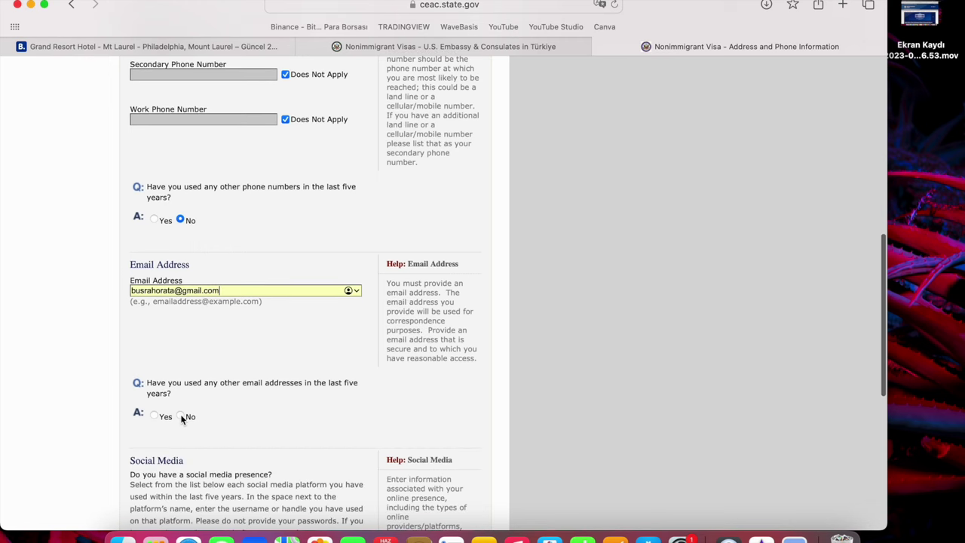
{"action": "scroll", "coordinate": [179, 417], "scroll_direction": "up", "scroll_amount": 4}
Choose LINKEDIN as the first social media provider and enter the applicant's handle.
{"action": "scroll", "coordinate": [179, 417], "scroll_direction": "down", "scroll_amount": 15}
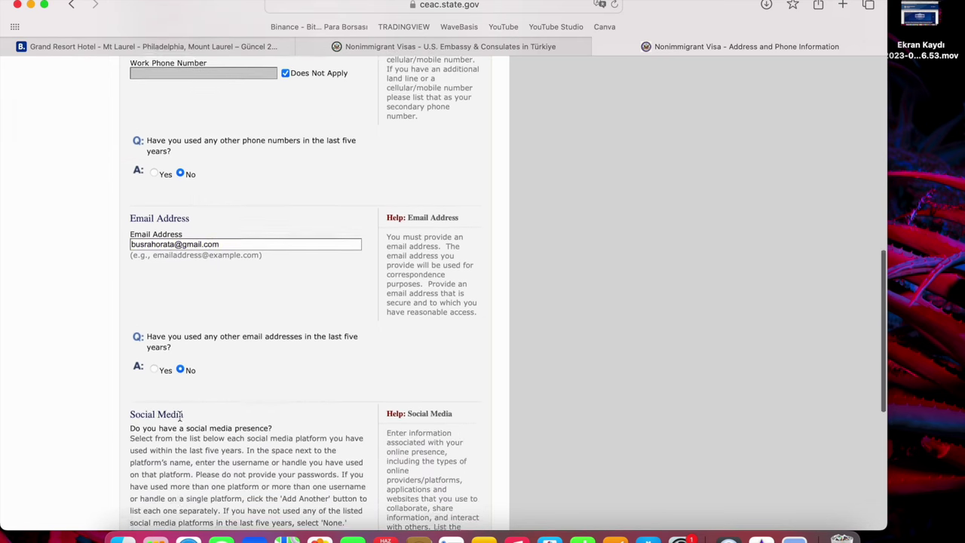
{"action": "left_click", "coordinate": [215, 247]}
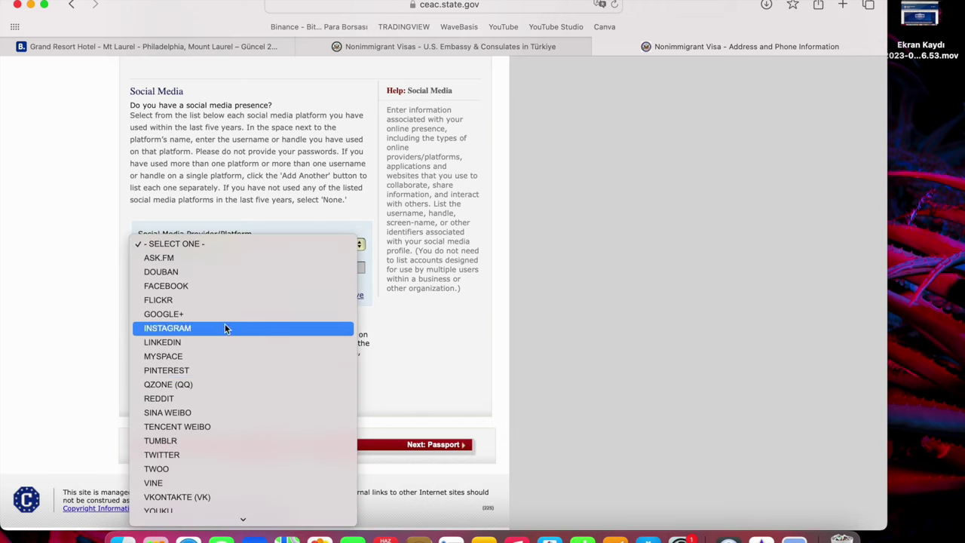
{"action": "left_click", "coordinate": [219, 347]}
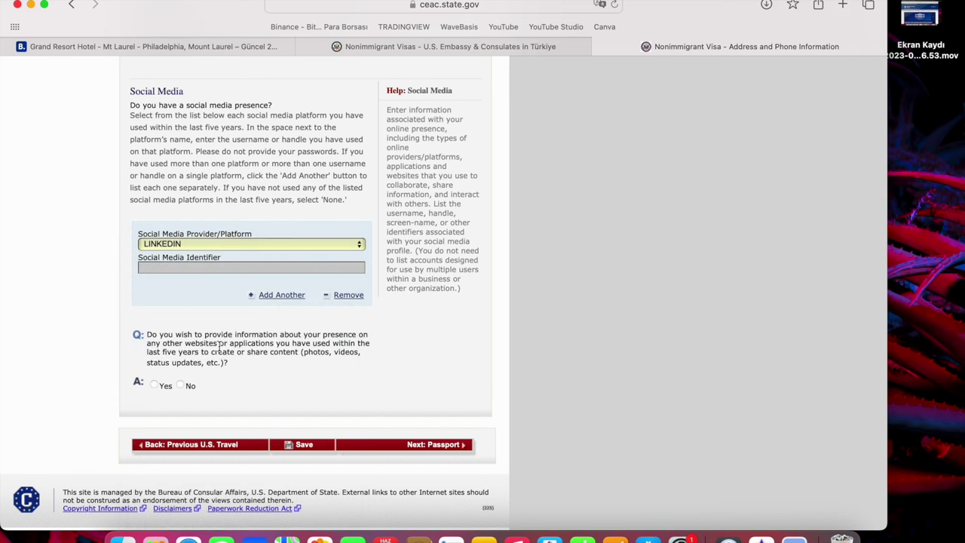
{"action": "scroll", "coordinate": [255, 307], "scroll_direction": "up", "scroll_amount": 5}
{"action": "scroll", "coordinate": [216, 355], "scroll_direction": "down", "scroll_amount": 4}
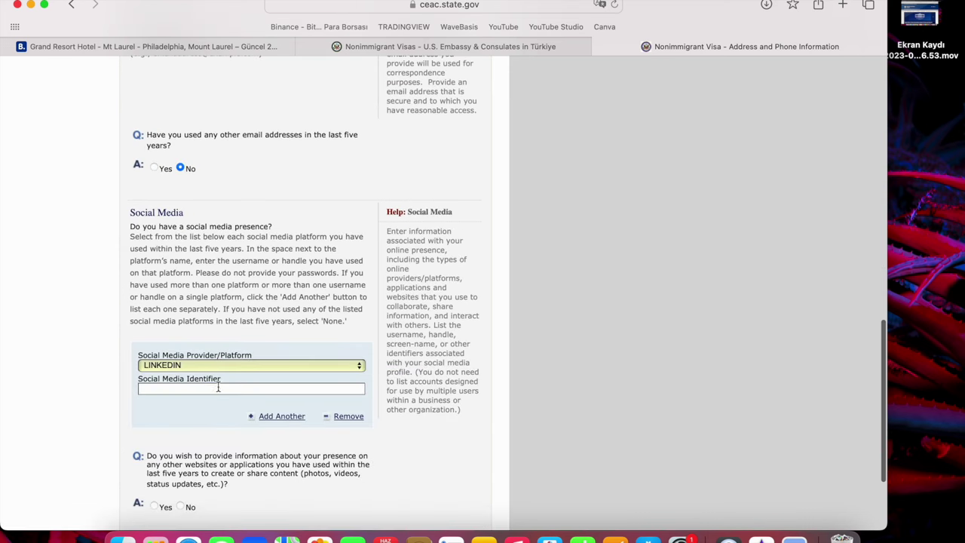
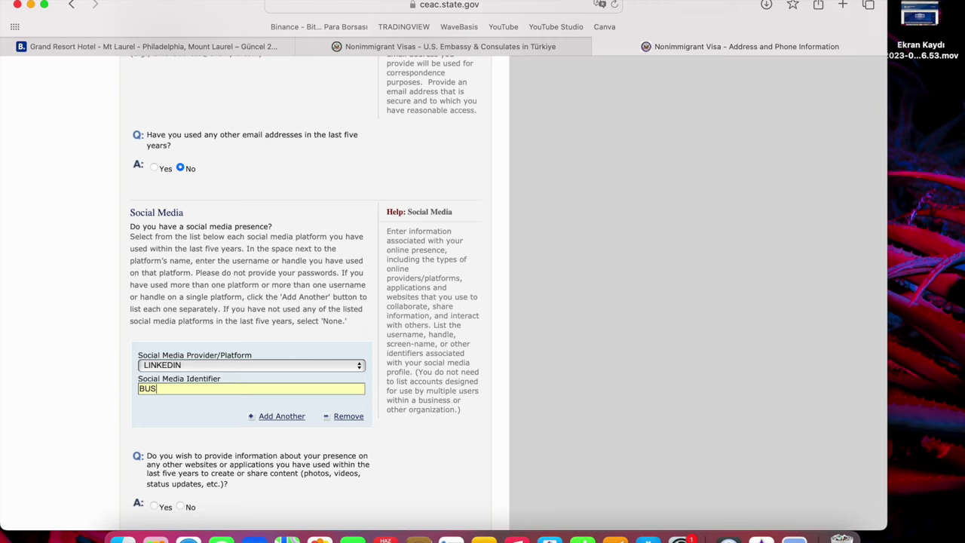
Add a second social media entry with INSTAGRAM and the same handle.
{"action": "left_click", "coordinate": [286, 417]}
{"action": "scroll", "coordinate": [198, 367], "scroll_direction": "down", "scroll_amount": 5}
{"action": "left_click", "coordinate": [202, 287]}
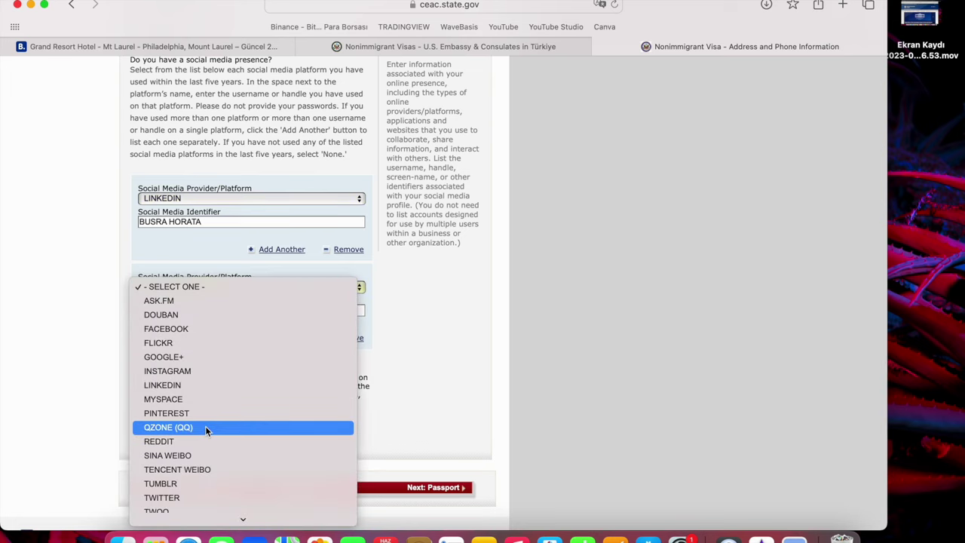
{"action": "scroll", "coordinate": [205, 426], "scroll_direction": "down", "scroll_amount": 2}
{"action": "left_click", "coordinate": [190, 305]}
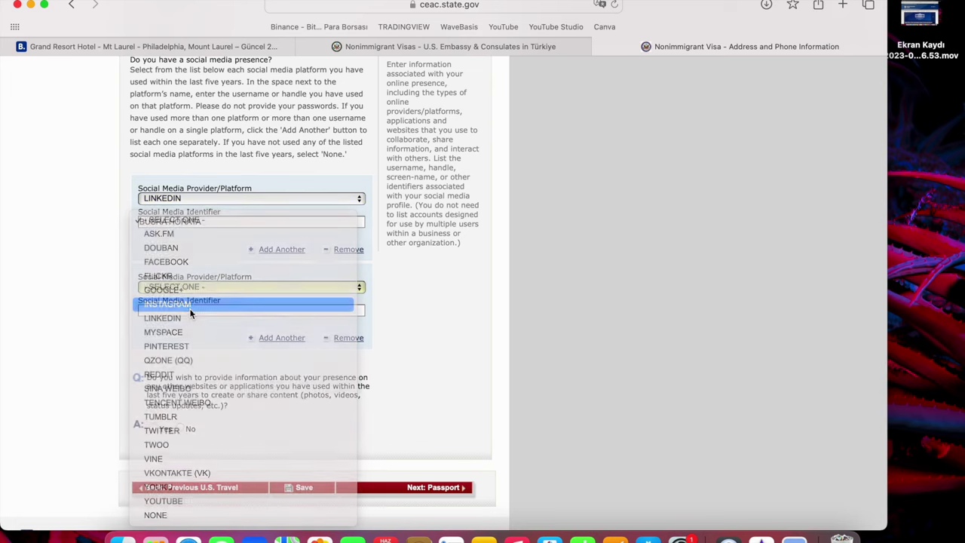
{"action": "scroll", "coordinate": [190, 309], "scroll_direction": "down", "scroll_amount": 5}
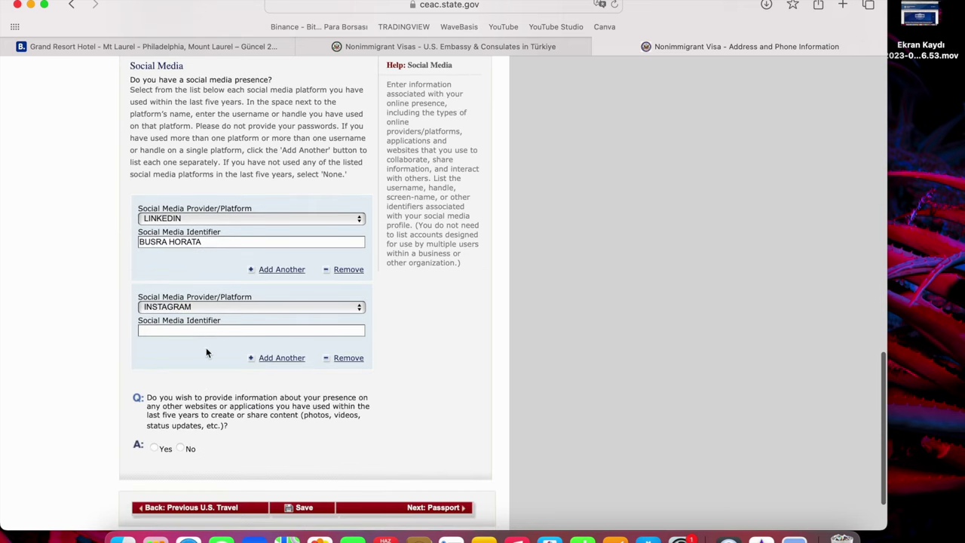
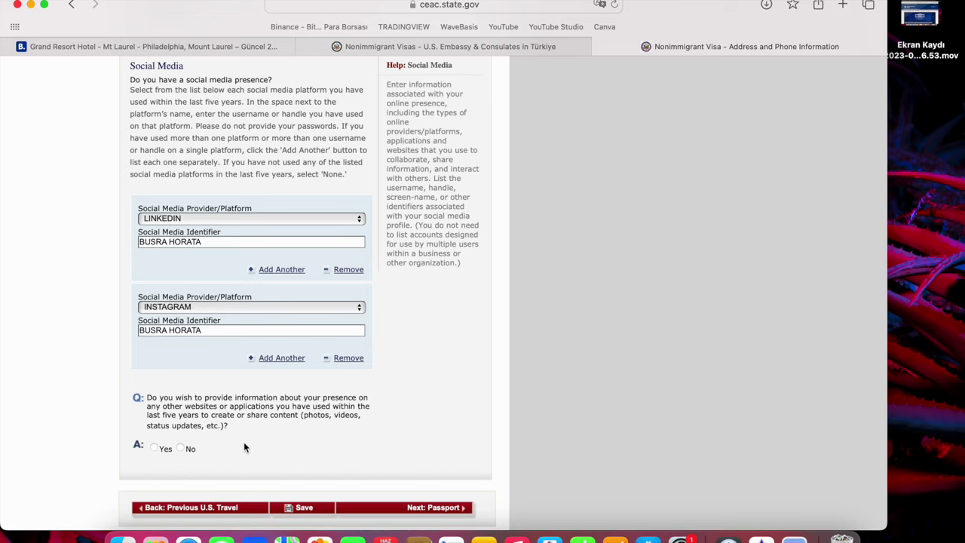
Answer No for presence on other websites and continue to Passport Information.
{"action": "left_click", "coordinate": [180, 448]}
{"action": "scroll", "coordinate": [189, 451], "scroll_direction": "up", "scroll_amount": 2}
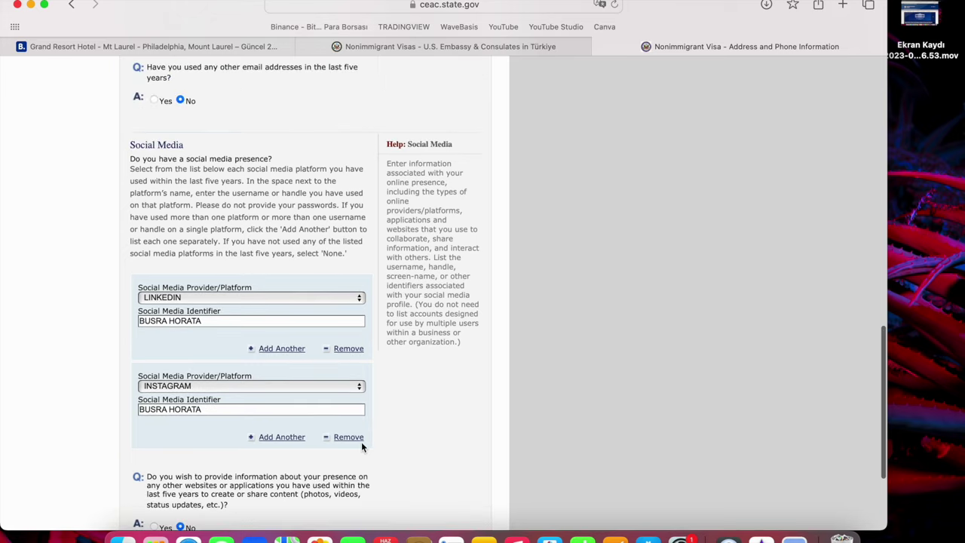
{"action": "scroll", "coordinate": [362, 446], "scroll_direction": "down", "scroll_amount": 3}
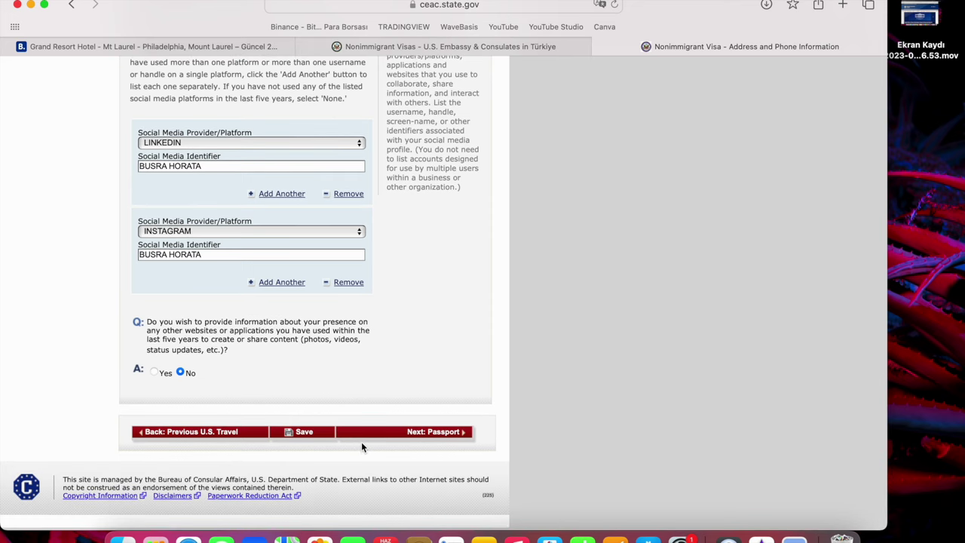
{"action": "left_click", "coordinate": [430, 432]}
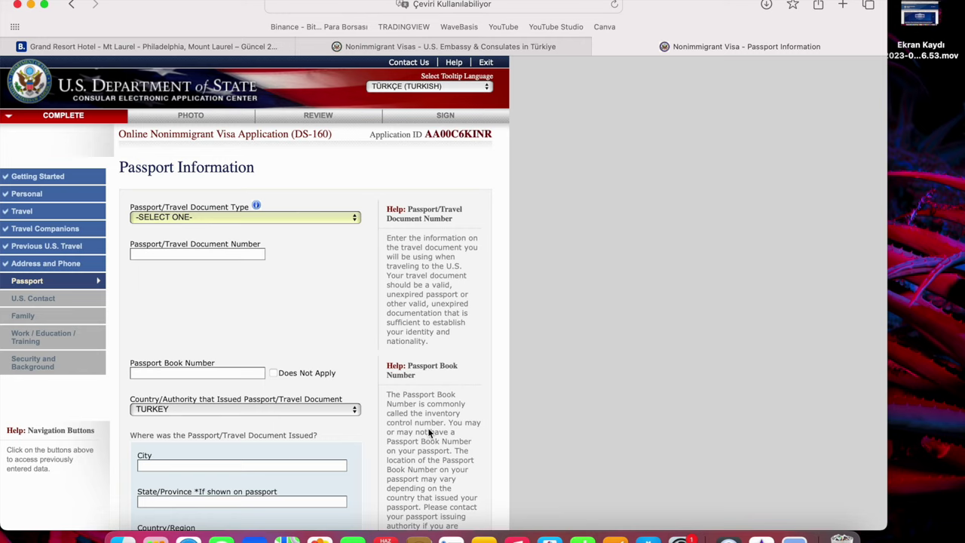
Set the passport document type to REGULAR and enter the passport number.
{"action": "left_click", "coordinate": [297, 215]}
{"action": "left_click", "coordinate": [288, 230]}
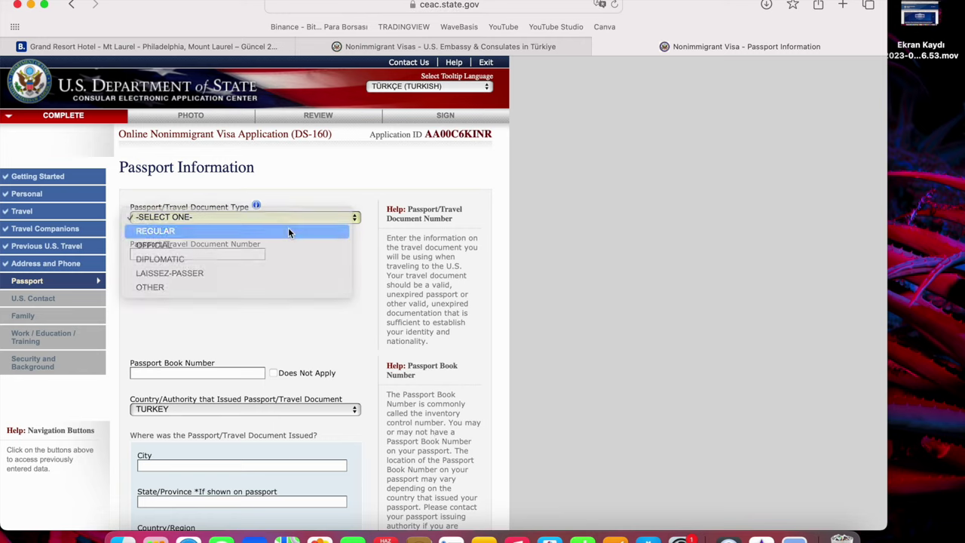
{"action": "left_click", "coordinate": [276, 217]}
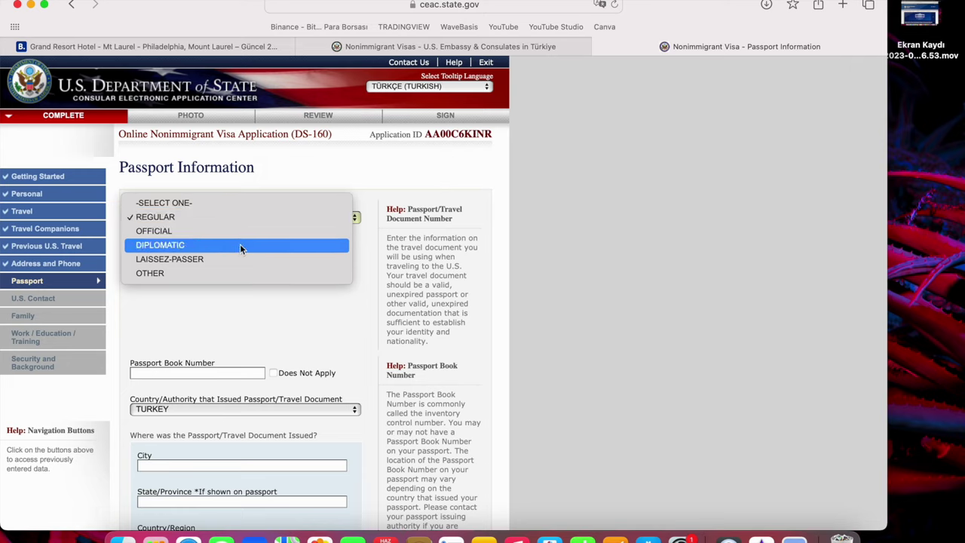
{"action": "left_click", "coordinate": [241, 217]}
{"action": "left_click", "coordinate": [222, 252]}
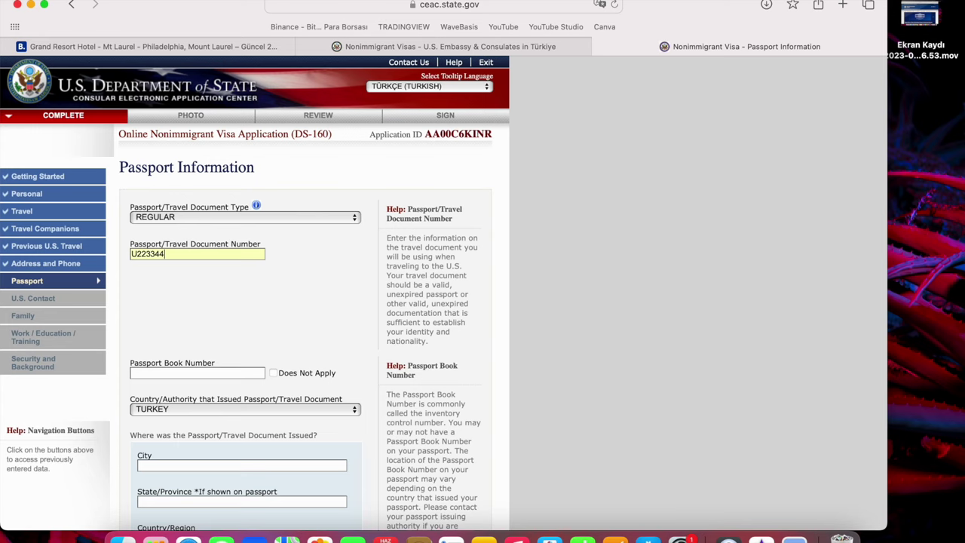
{"action": "left_click", "coordinate": [200, 354]}
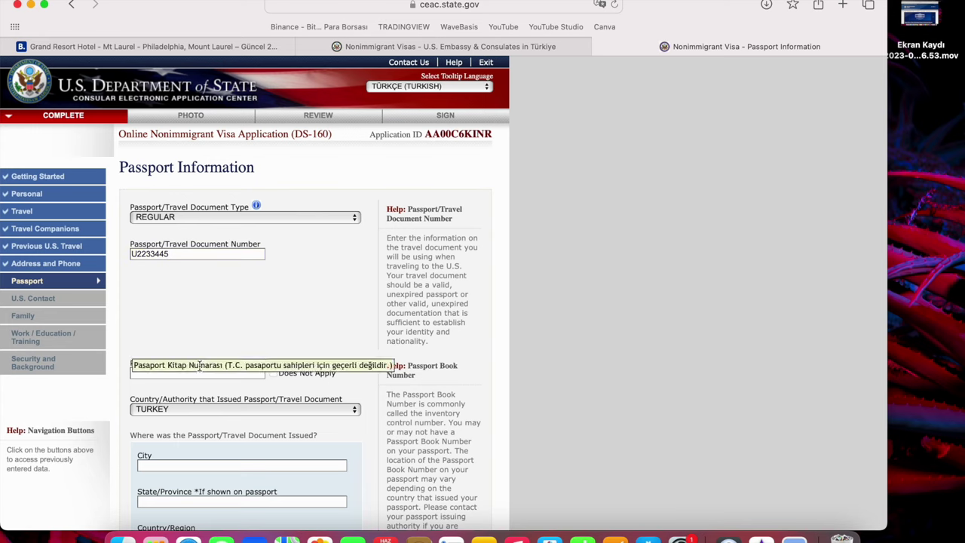
Mark the passport book number Does Not Apply and enter ISTANBUL as the issuing city.
{"action": "scroll", "coordinate": [295, 333], "scroll_direction": "down", "scroll_amount": 1}
{"action": "left_click", "coordinate": [292, 330]}
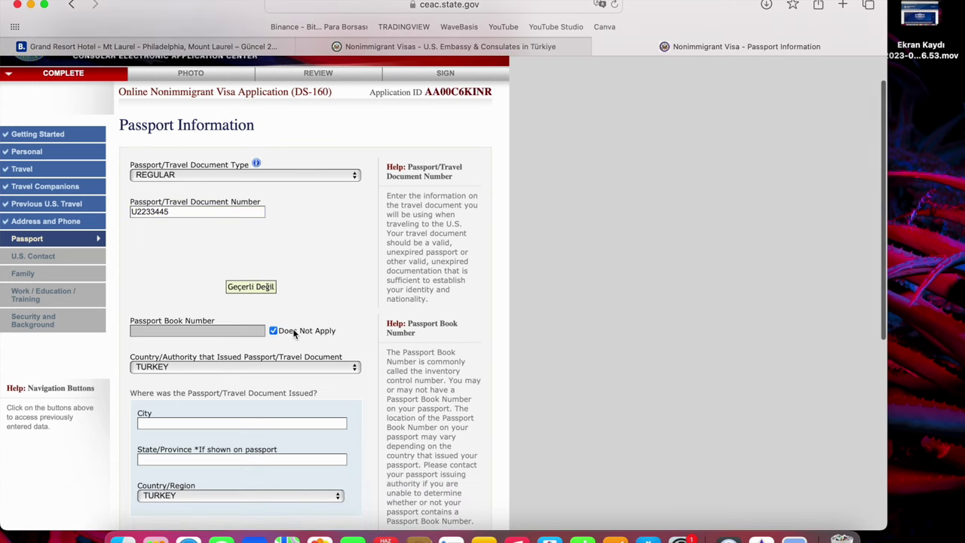
{"action": "scroll", "coordinate": [245, 363], "scroll_direction": "down", "scroll_amount": 2}
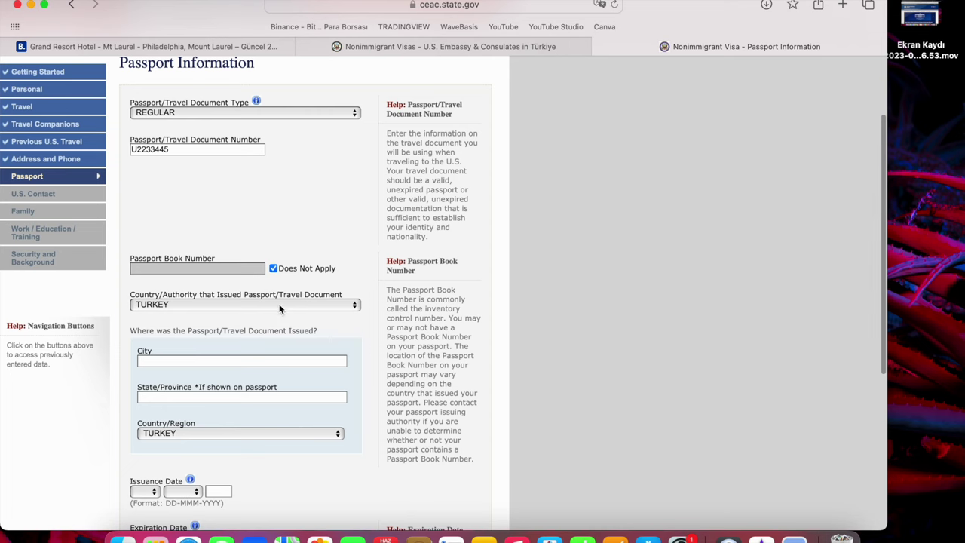
{"action": "scroll", "coordinate": [236, 321], "scroll_direction": "down", "scroll_amount": 1}
{"action": "scroll", "coordinate": [236, 321], "scroll_direction": "down", "scroll_amount": 1}
{"action": "left_click", "coordinate": [237, 326]}
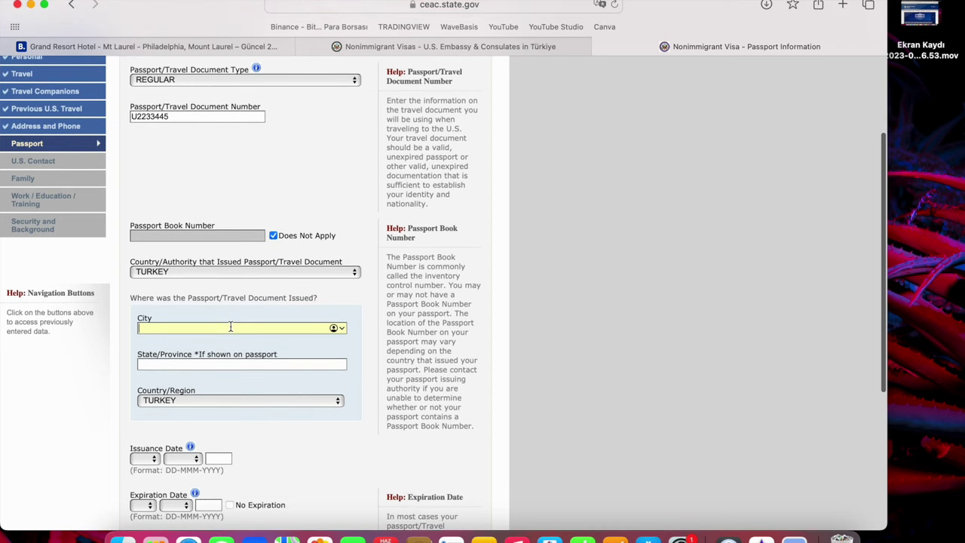
{"action": "type", "text": "ISTANBUL"}
Set the passport issuance date to 02 JAN 2021.
{"action": "left_click", "coordinate": [216, 365]}
{"action": "scroll", "coordinate": [213, 363], "scroll_direction": "down", "scroll_amount": 2}
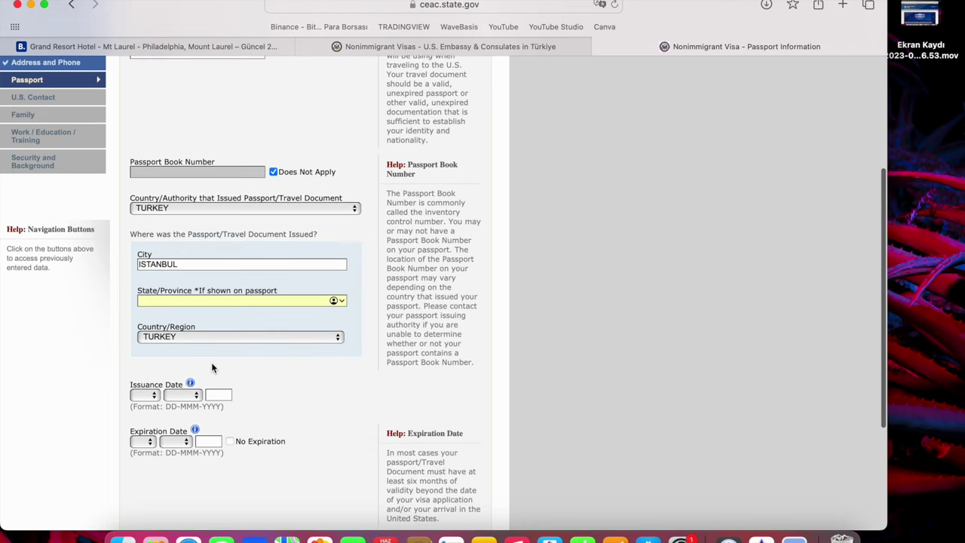
{"action": "left_click", "coordinate": [143, 394]}
{"action": "left_click", "coordinate": [141, 424]}
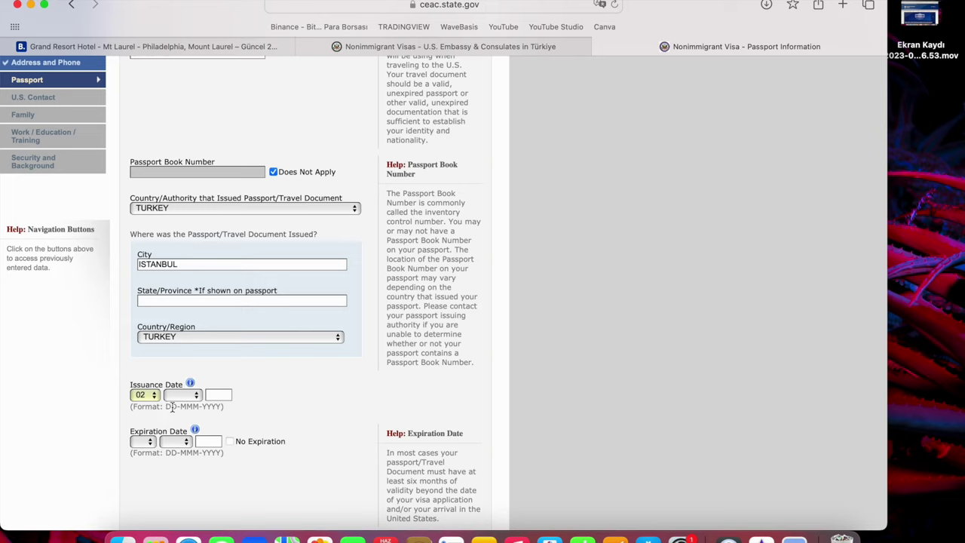
{"action": "left_click", "coordinate": [181, 394]}
{"action": "left_click", "coordinate": [203, 409]}
{"action": "left_click", "coordinate": [222, 395]}
{"action": "type", "text": "202"}
Set the passport expiration date to 02 JAN 2031.
{"action": "left_click", "coordinate": [141, 442]}
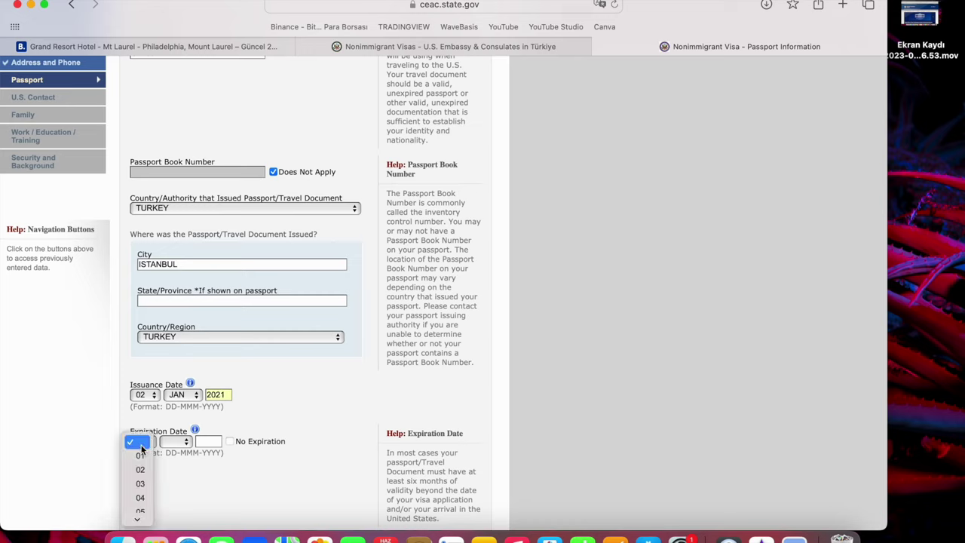
{"action": "left_click", "coordinate": [140, 470]}
{"action": "left_click", "coordinate": [175, 441]}
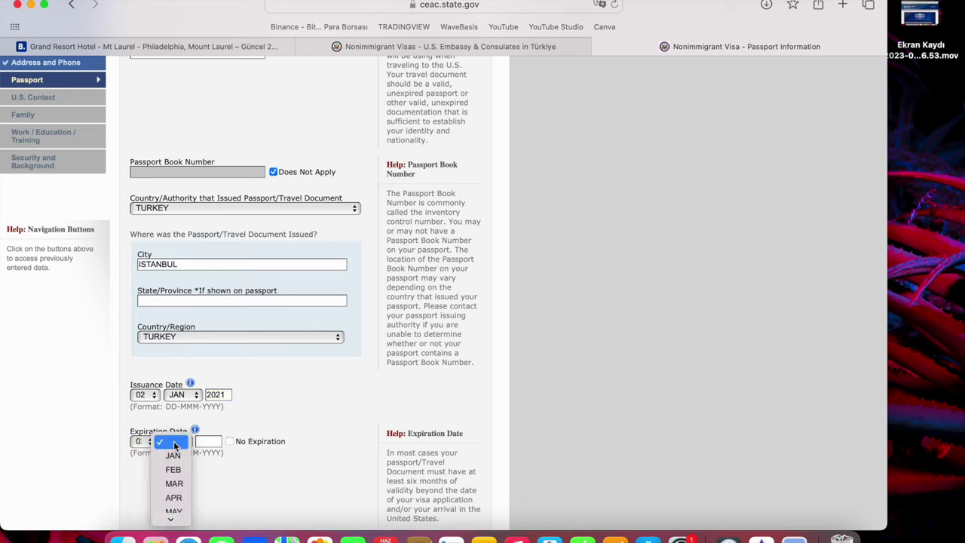
{"action": "left_click", "coordinate": [179, 457]}
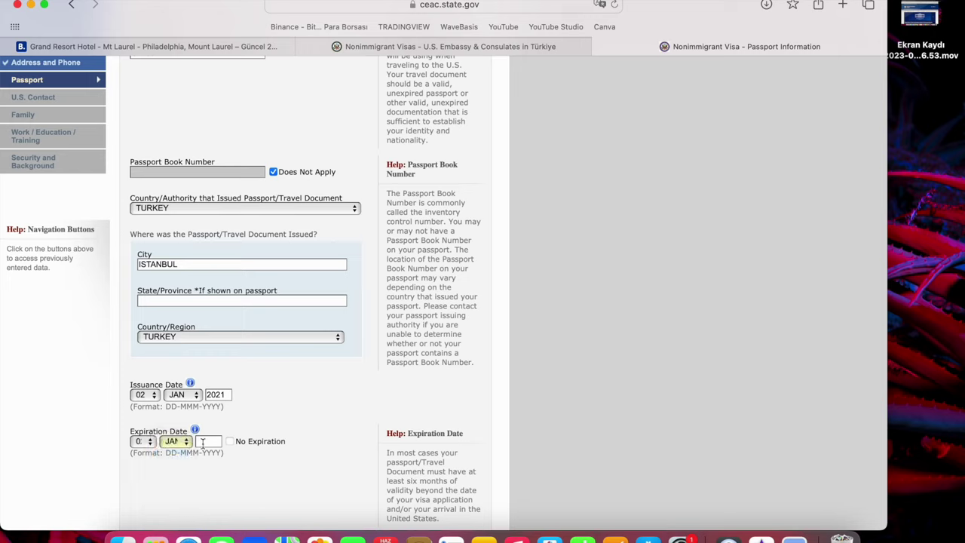
{"action": "type", "text": "2031"}
Answer No to ever losing a passport, save the application, and continue.
{"action": "scroll", "coordinate": [247, 481], "scroll_direction": "down", "scroll_amount": 3}
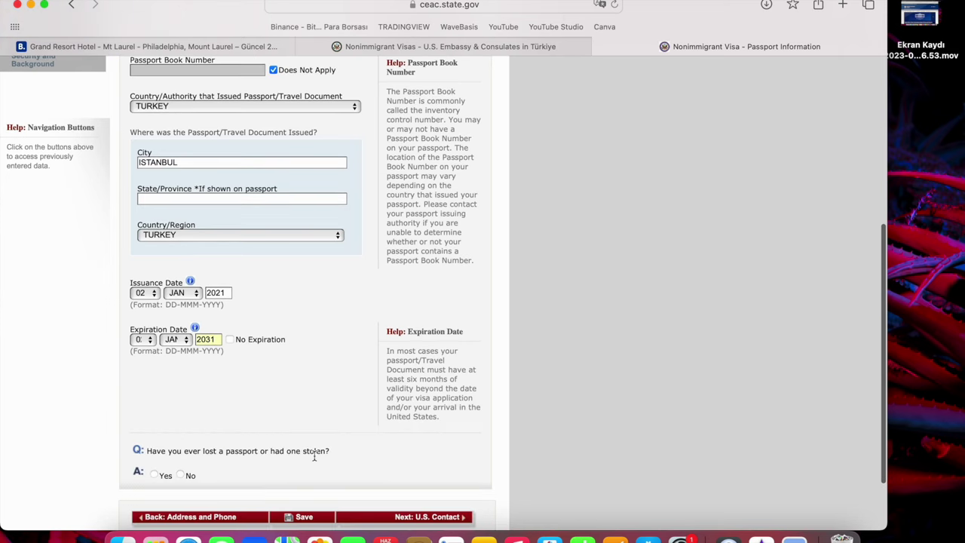
{"action": "left_click", "coordinate": [184, 474]}
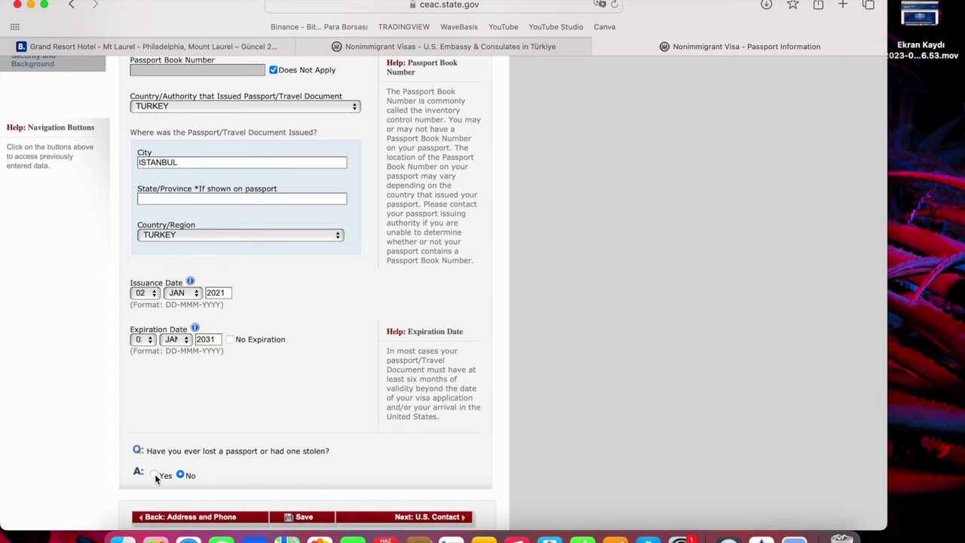
{"action": "scroll", "coordinate": [189, 486], "scroll_direction": "down", "scroll_amount": 5}
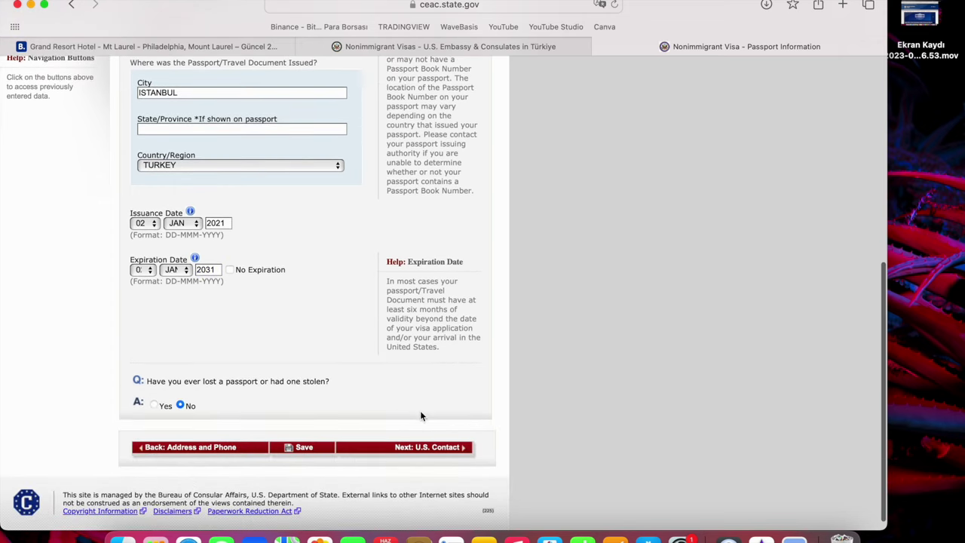
{"action": "left_click", "coordinate": [294, 449]}
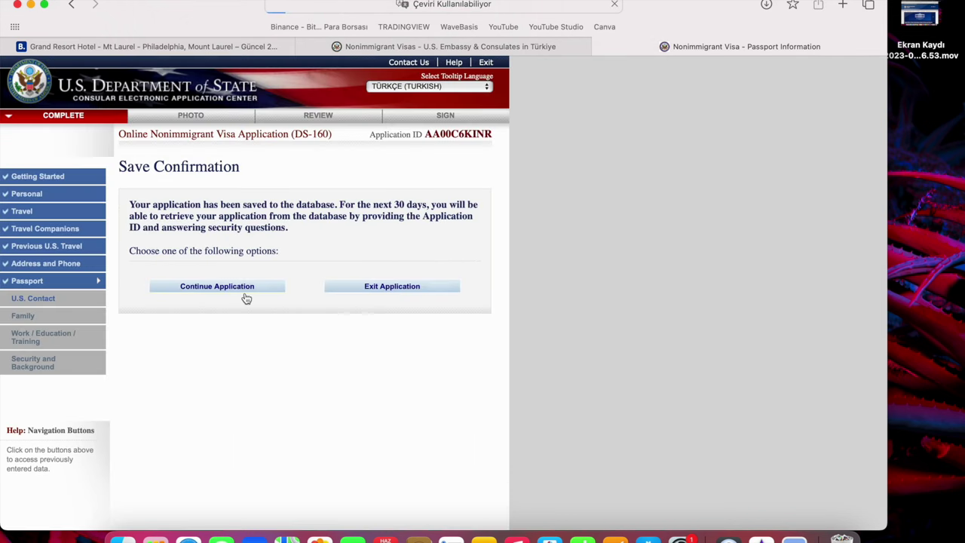
{"action": "left_click", "coordinate": [247, 288]}
{"action": "scroll", "coordinate": [283, 325], "scroll_direction": "down", "scroll_amount": 1}
{"action": "scroll", "coordinate": [283, 325], "scroll_direction": "down", "scroll_amount": 10}
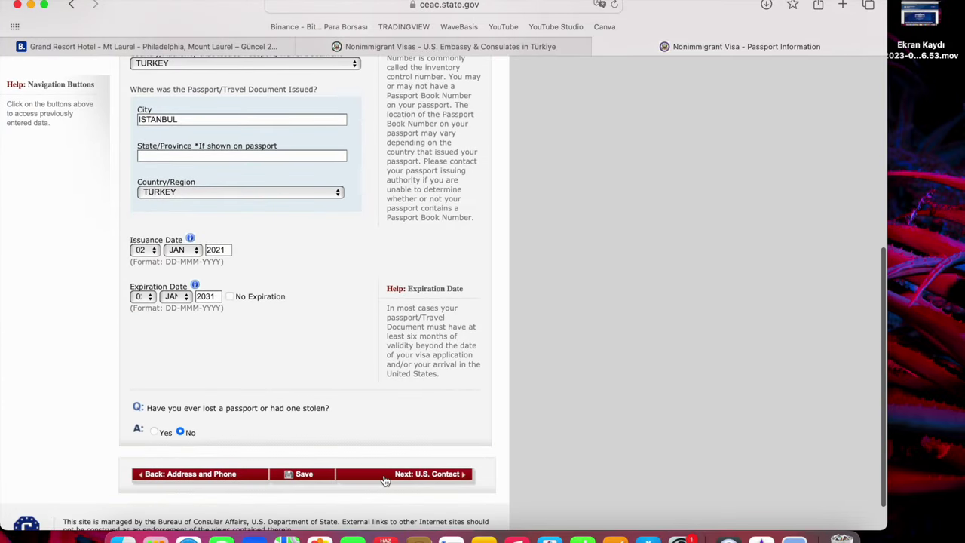
On the U.S. Point of Contact page, mark the contact name Do Not Know and enter organization GRAND RESORT HOTEL.
{"action": "left_click", "coordinate": [384, 475]}
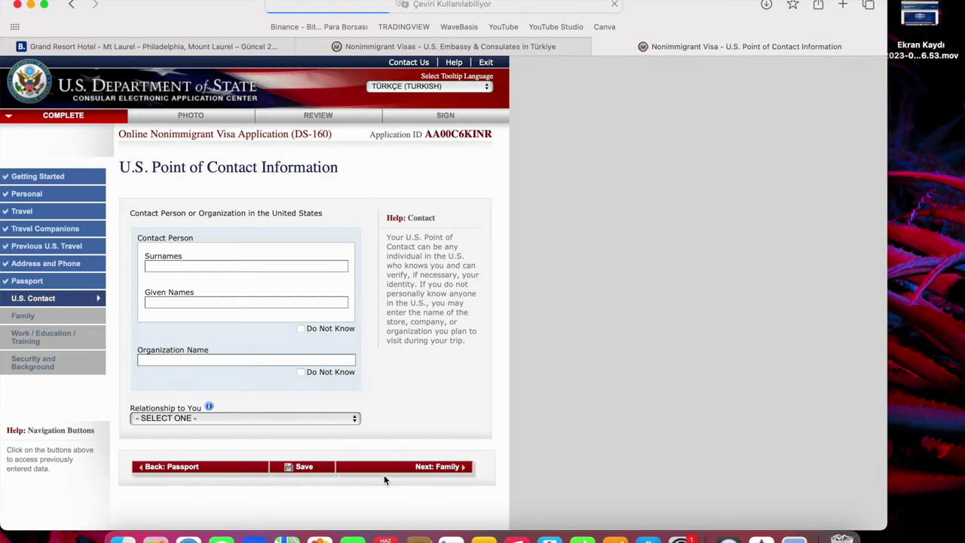
{"action": "left_click", "coordinate": [245, 266]}
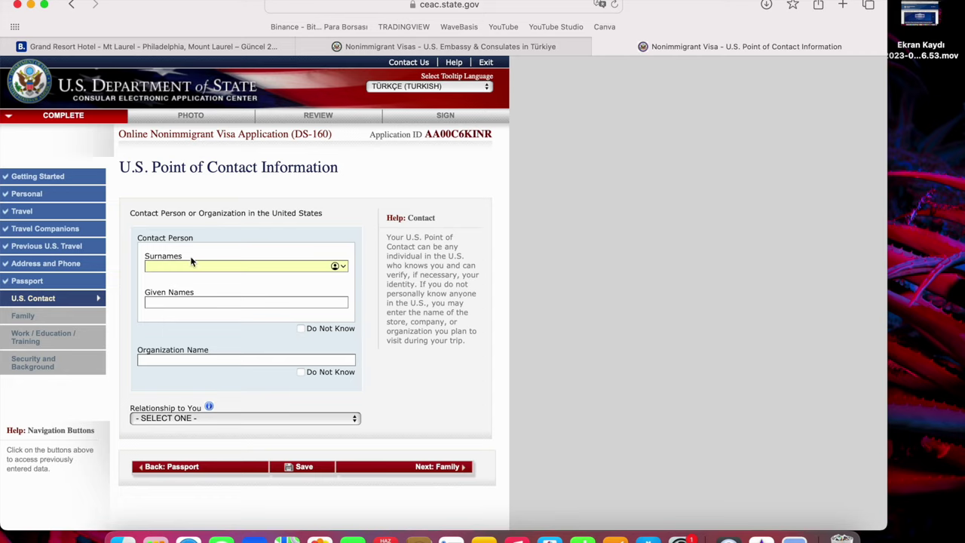
{"action": "left_click", "coordinate": [301, 330]}
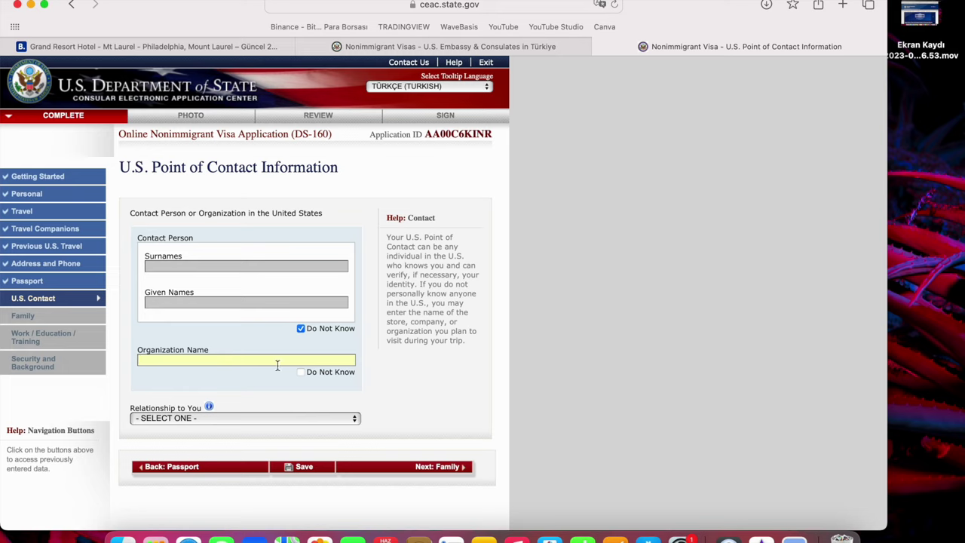
{"action": "left_click", "coordinate": [302, 372]}
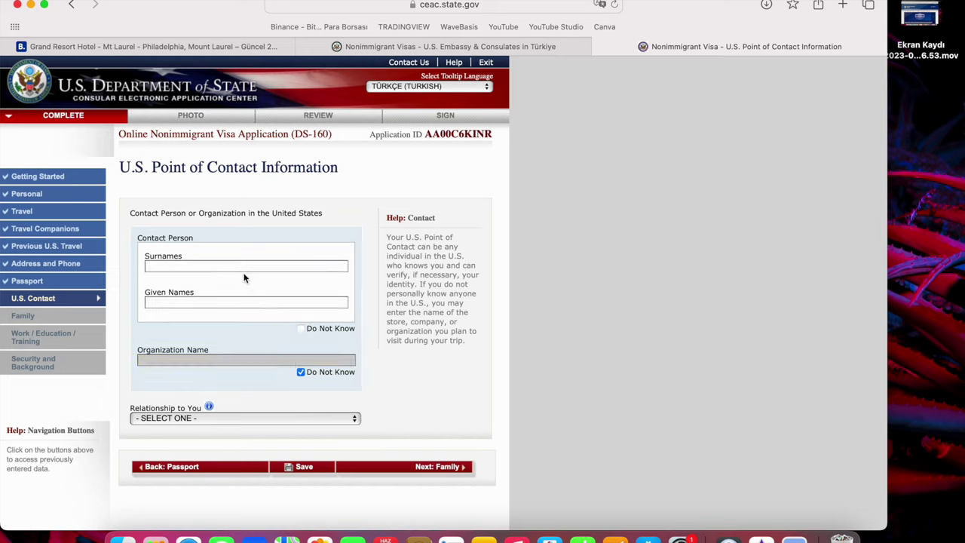
{"action": "left_click", "coordinate": [302, 328]}
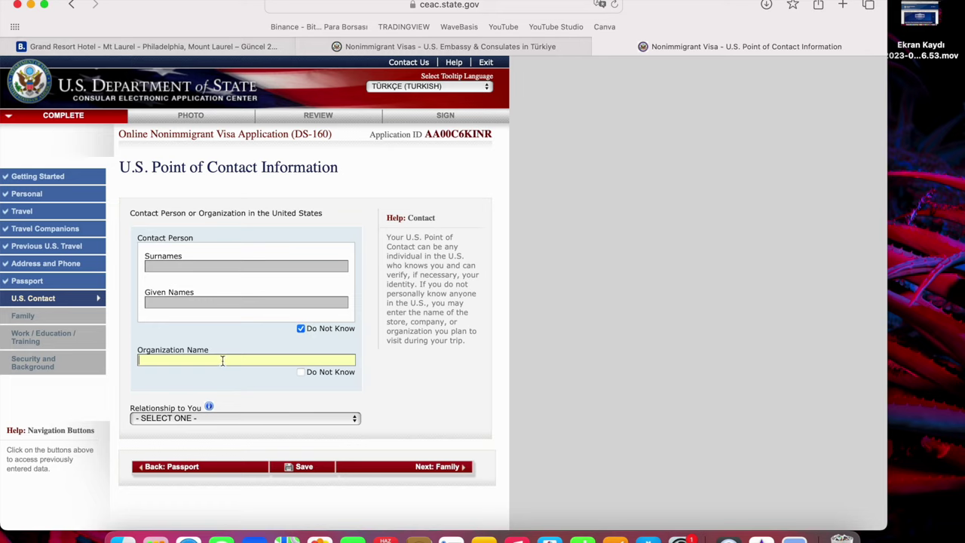
{"action": "type", "text": "GRAND RESORT HOTEL"}
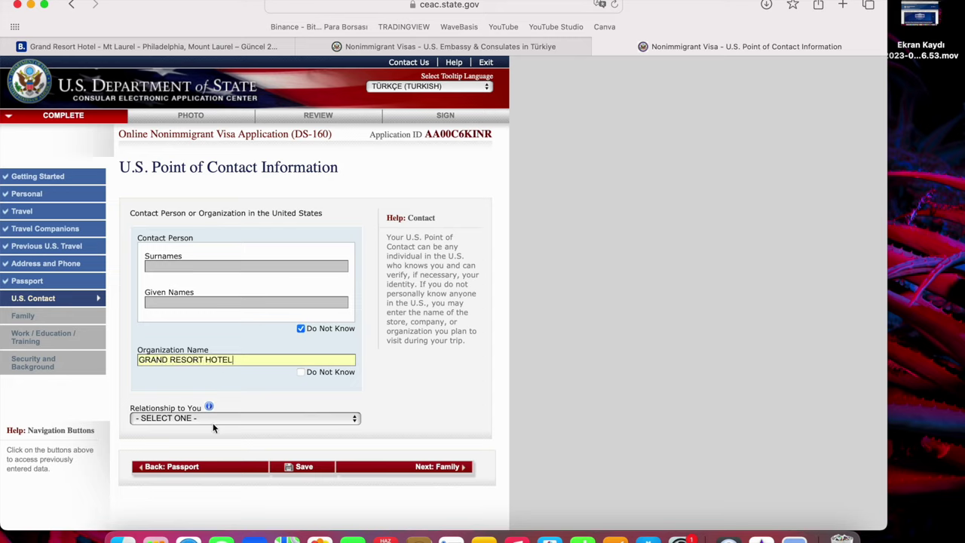
{"action": "left_click", "coordinate": [213, 427]}
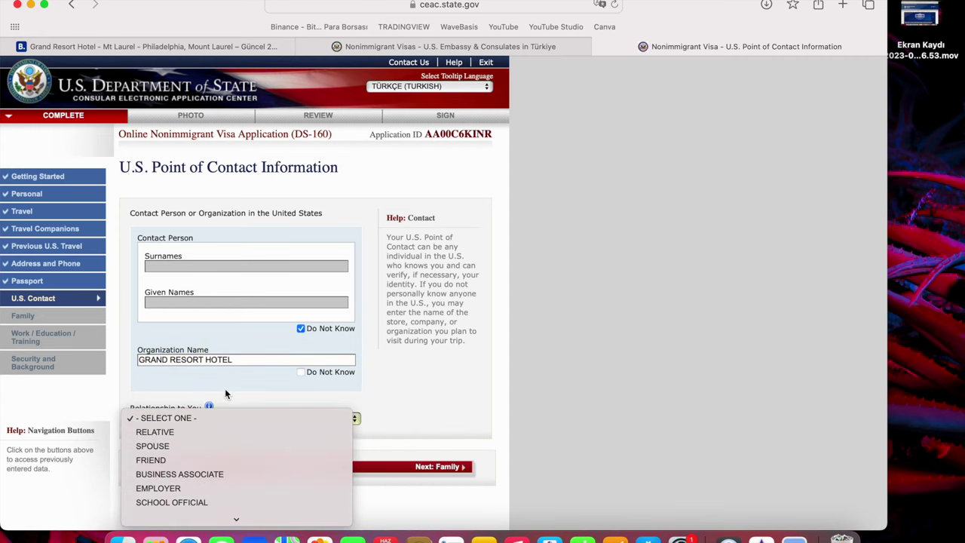
{"action": "left_click", "coordinate": [225, 391]}
{"action": "scroll", "coordinate": [223, 397], "scroll_direction": "down", "scroll_amount": 2}
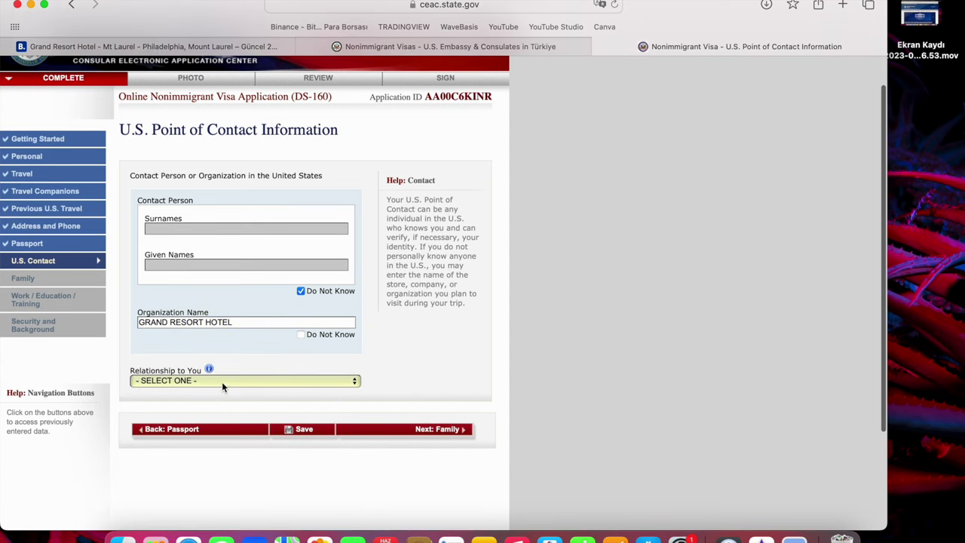
{"action": "left_click", "coordinate": [222, 382]}
{"action": "left_click", "coordinate": [203, 484]}
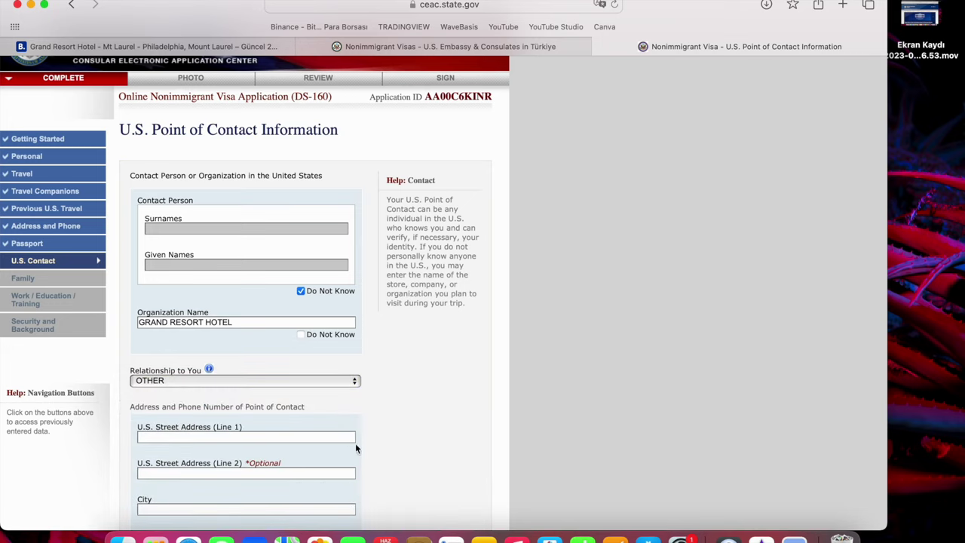
{"action": "left_click", "coordinate": [321, 437]}
{"action": "type", "text": "915 ROUTE 73, MOUNT LAUREL, NJ 08054, ABD"}
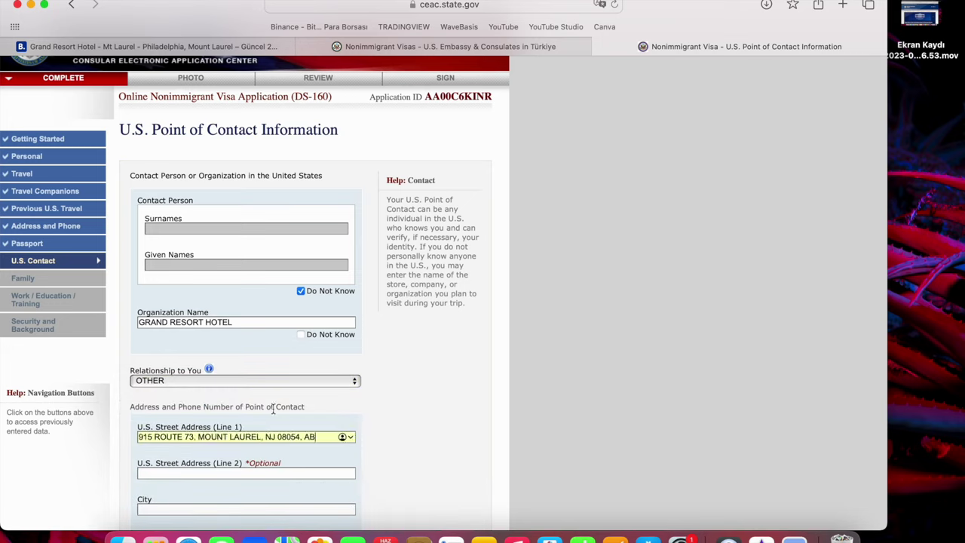
{"action": "key", "text": "BackSpace"}
{"action": "key", "text": "BackSpace"}
{"action": "key", "text": "BackSpace"}
{"action": "scroll", "coordinate": [309, 453], "scroll_direction": "down", "scroll_amount": 2}
{"action": "scroll", "coordinate": [302, 434], "scroll_direction": "down", "scroll_amount": 2}
Enter NEW JERSEY as the city and state, then switch to the hotel's Booking.com page.
{"action": "left_click", "coordinate": [303, 426]}
{"action": "type", "text": "NEW JERSEY"}
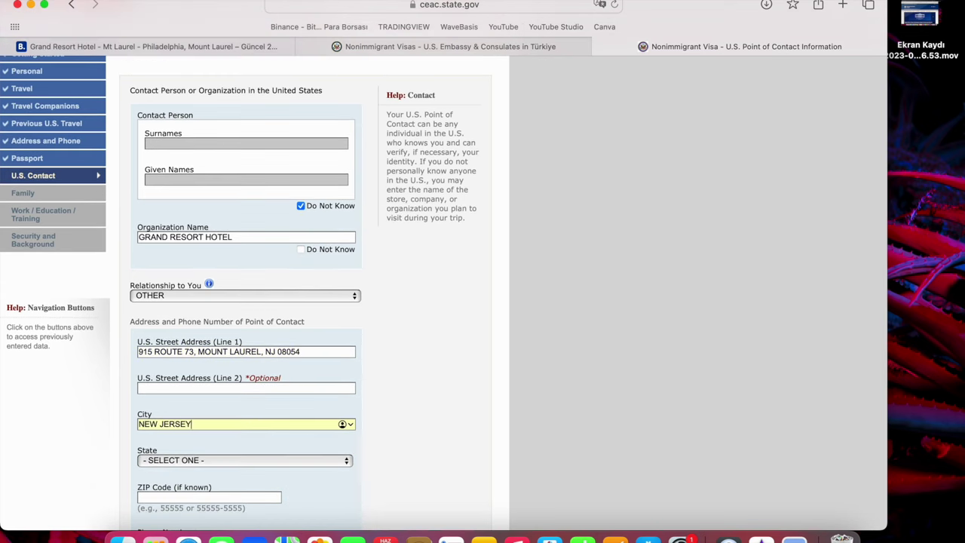
{"action": "left_click", "coordinate": [251, 462]}
{"action": "scroll", "coordinate": [251, 461], "scroll_direction": "down", "scroll_amount": 5}
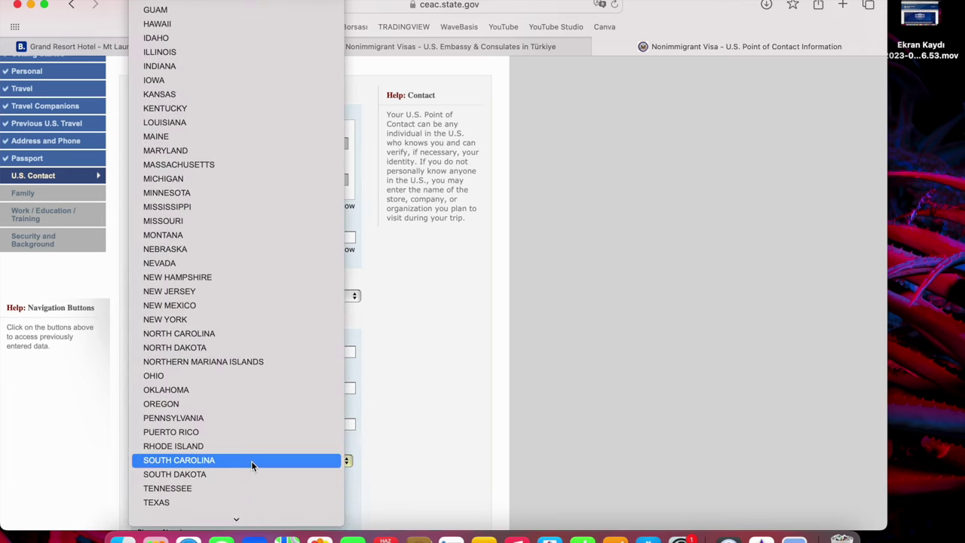
{"action": "left_click", "coordinate": [218, 291]}
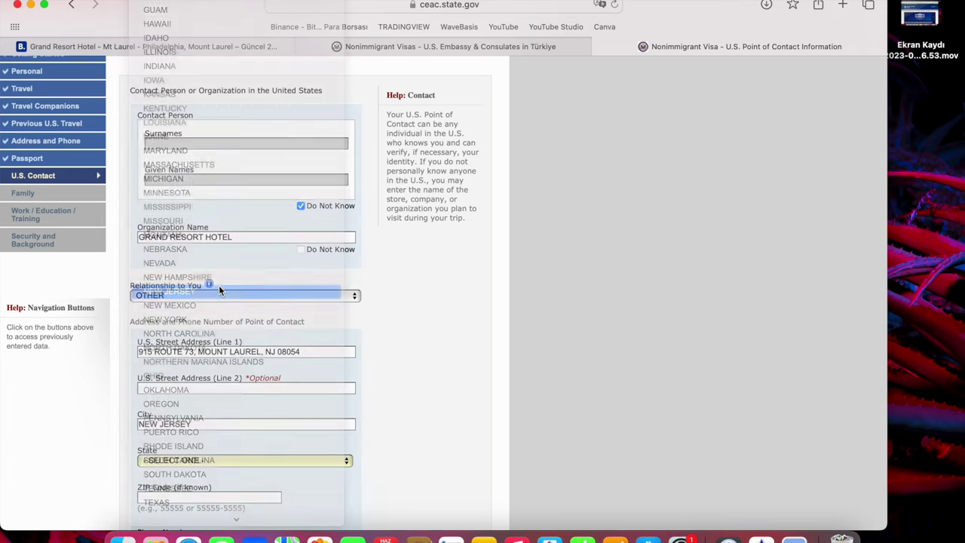
{"action": "scroll", "coordinate": [380, 432], "scroll_direction": "down", "scroll_amount": 4}
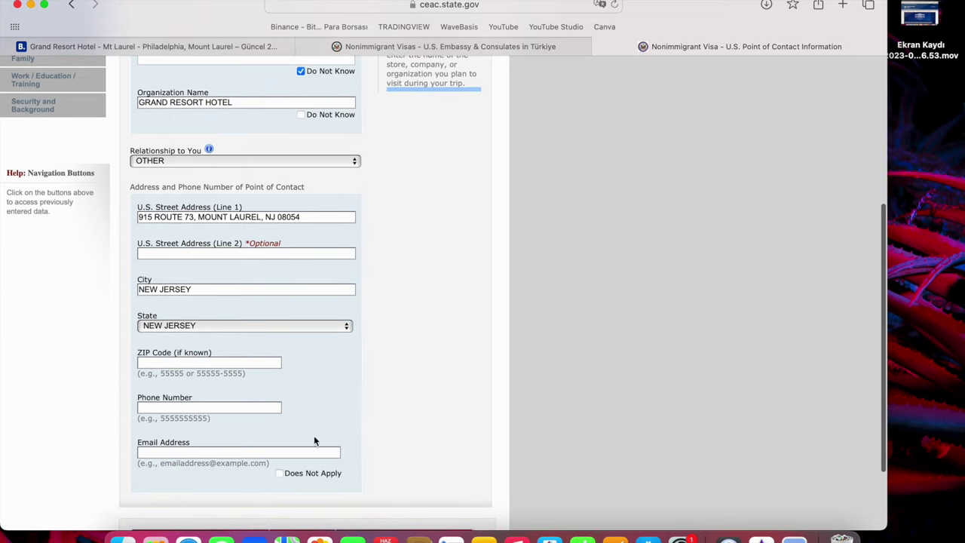
{"action": "left_click", "coordinate": [236, 407]}
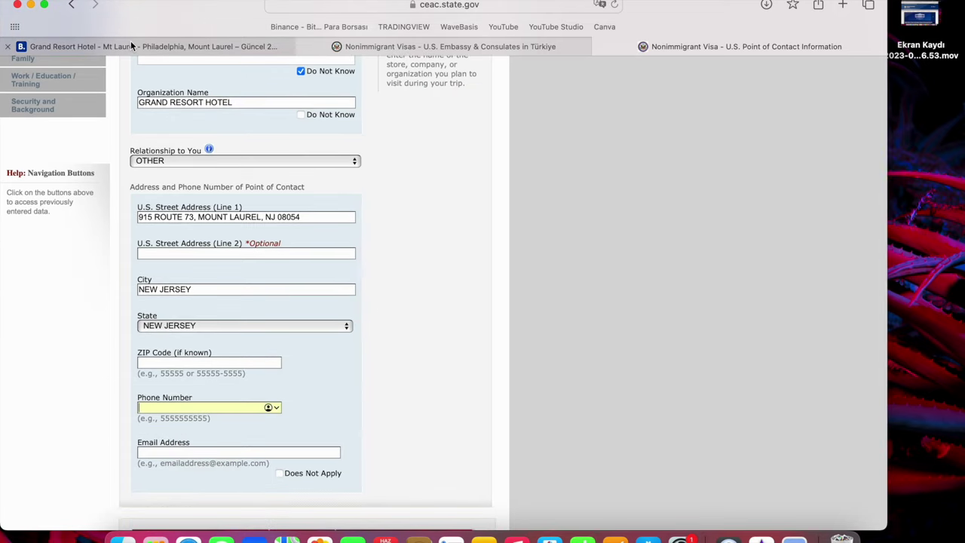
{"action": "left_click", "coordinate": [131, 41]}
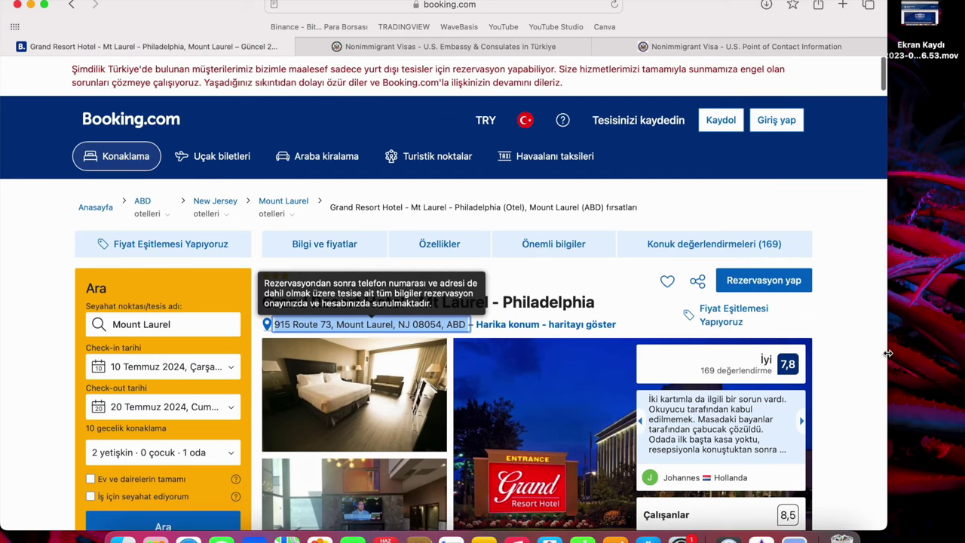
Review the Grand Resort Hotel Booking.com listing and search Google for its name in a new tab.
{"action": "left_click", "coordinate": [864, 337]}
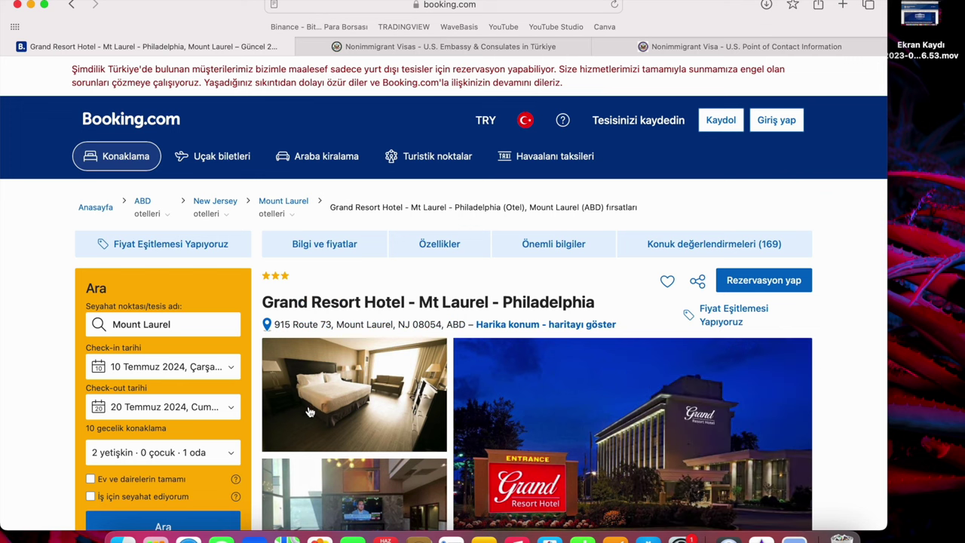
{"action": "scroll", "coordinate": [418, 349], "scroll_direction": "down", "scroll_amount": 10}
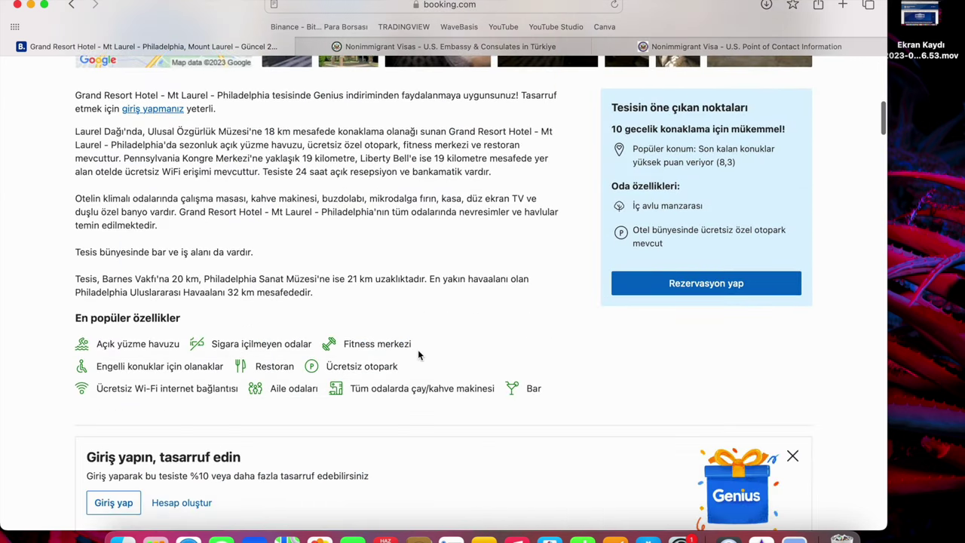
{"action": "scroll", "coordinate": [418, 354], "scroll_direction": "down", "scroll_amount": 8}
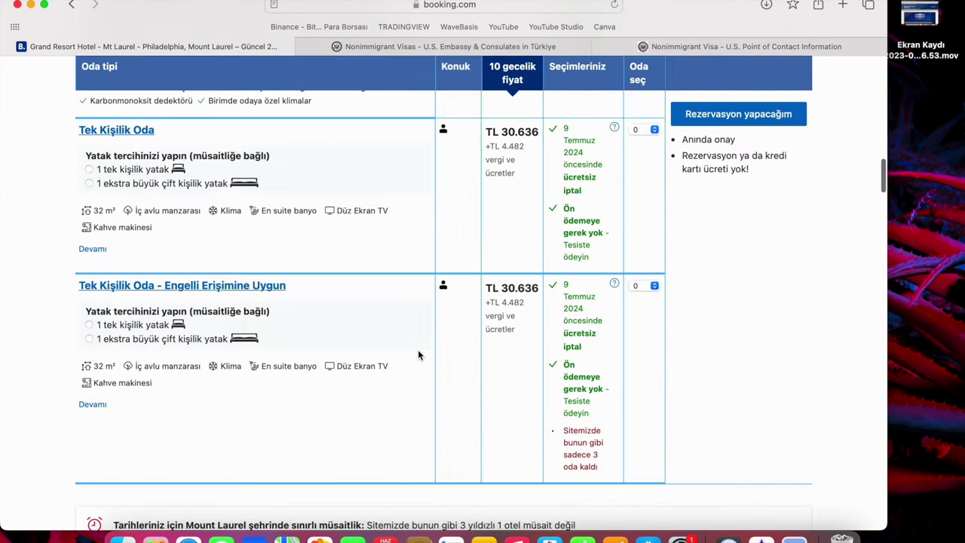
{"action": "key", "text": "super+t"}
{"action": "key", "text": "Return"}
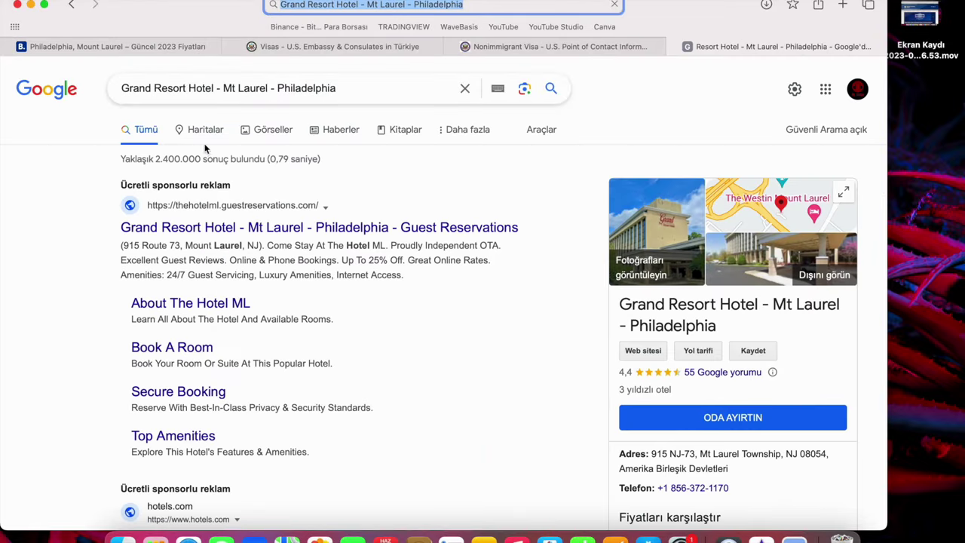
Copy the hotel's phone number from the Google results and switch back to the DS-160 tab.
{"action": "scroll", "coordinate": [279, 424], "scroll_direction": "down", "scroll_amount": 3}
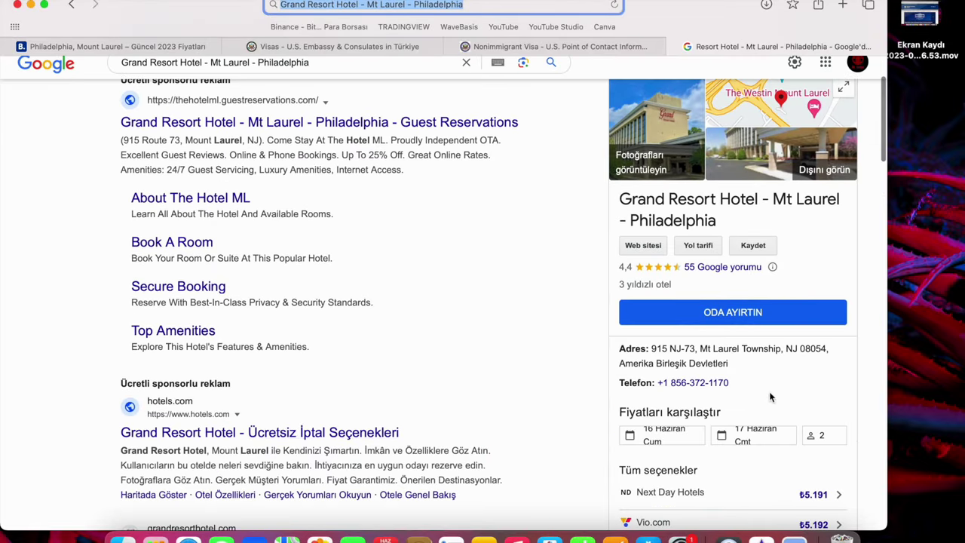
{"action": "left_click_drag", "start_coordinate": [732, 384], "coordinate": [658, 386]}
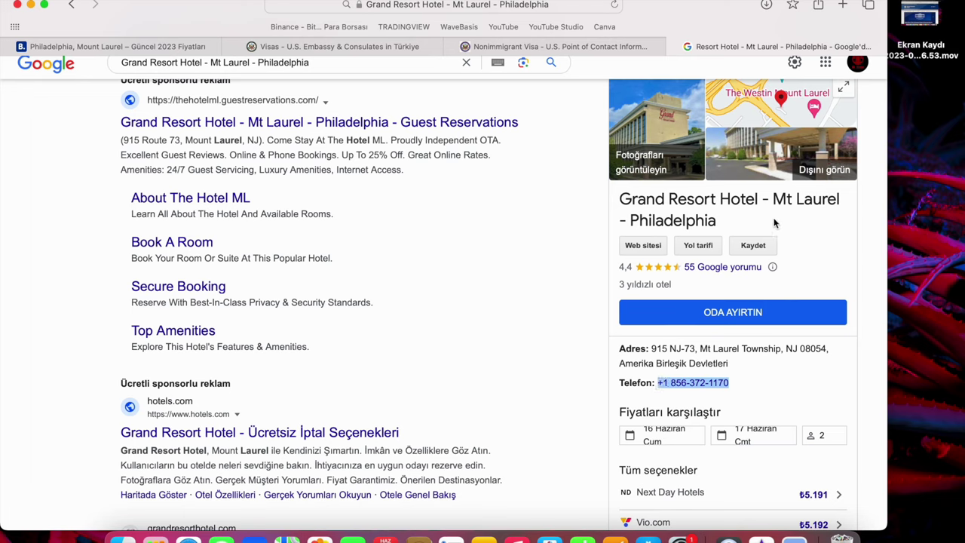
{"action": "left_click", "coordinate": [773, 393]}
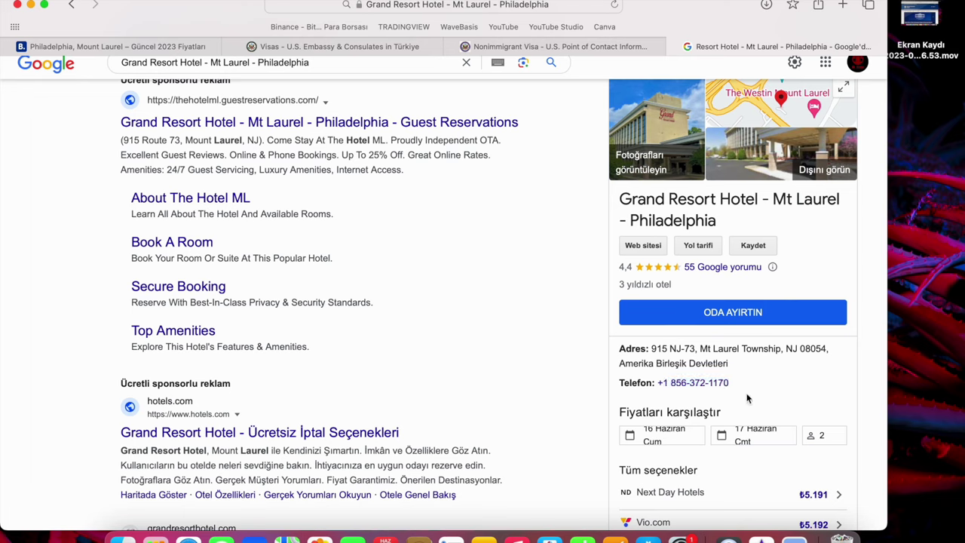
{"action": "double_click", "coordinate": [660, 386]}
{"action": "key", "text": "super+c"}
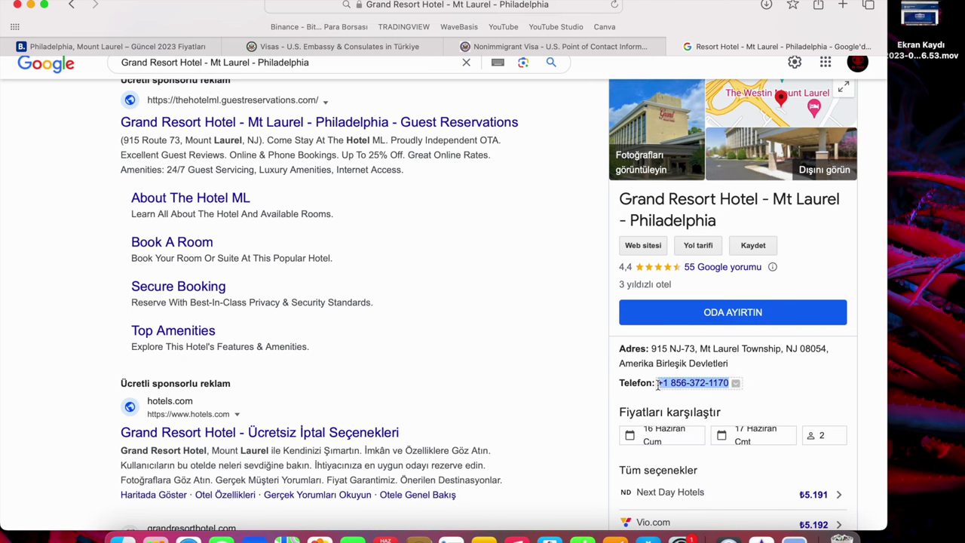
{"action": "left_click", "coordinate": [374, 46]}
{"action": "left_click", "coordinate": [508, 46]}
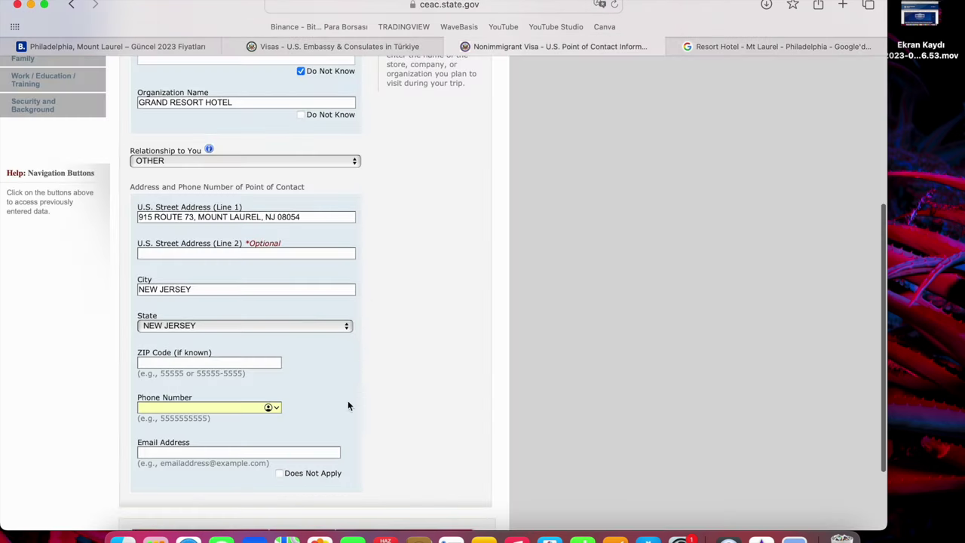
Paste the hotel's phone number, mark the contact's e-mail Does Not Apply, and submit the page.
{"action": "key", "text": "super+v"}
{"action": "left_click", "coordinate": [418, 416]}
{"action": "left_click", "coordinate": [224, 451]}
{"action": "left_click", "coordinate": [392, 337]}
{"action": "left_click", "coordinate": [280, 473]}
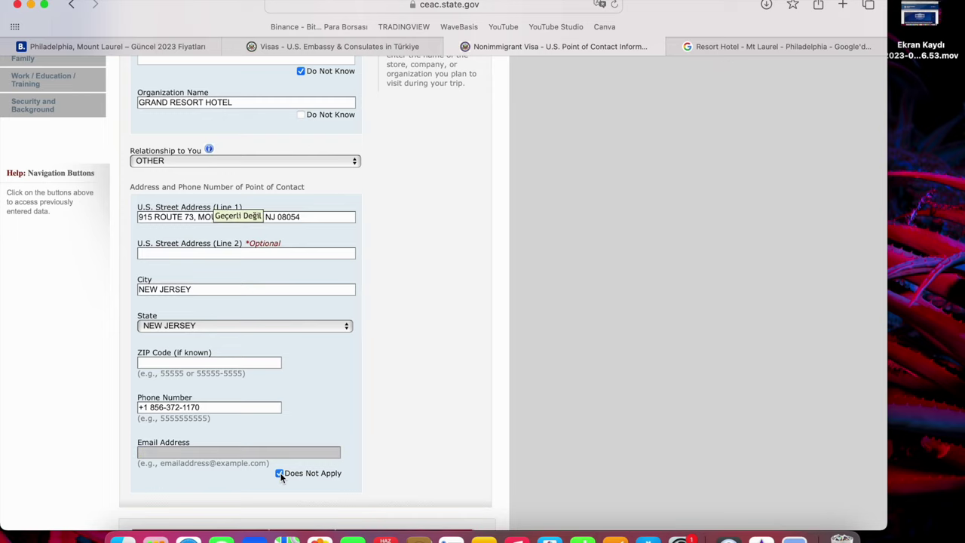
{"action": "scroll", "coordinate": [418, 436], "scroll_direction": "down", "scroll_amount": 3}
{"action": "left_click", "coordinate": [420, 436]}
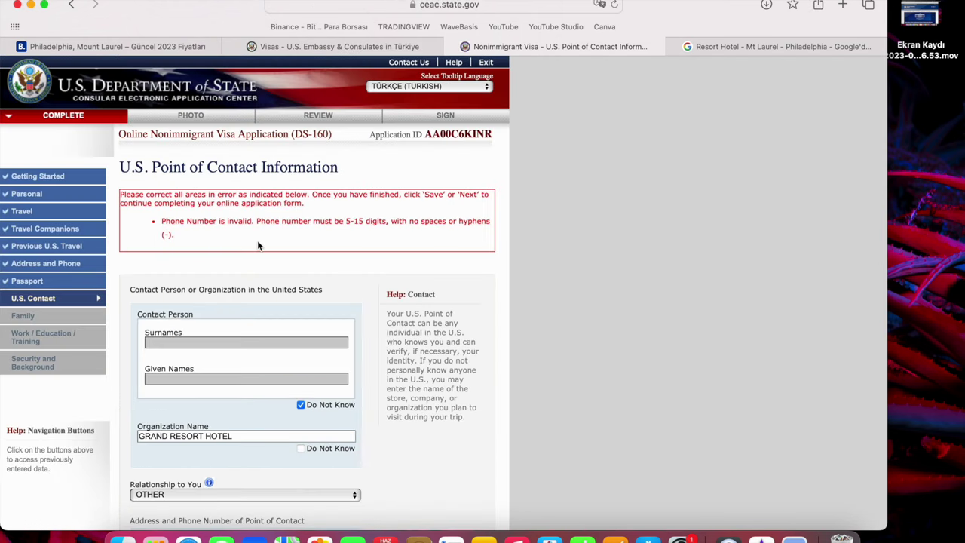
Remove the hyphens from the rejected phone number and continue to Family Information.
{"action": "scroll", "coordinate": [366, 364], "scroll_direction": "down", "scroll_amount": 4}
{"action": "scroll", "coordinate": [366, 364], "scroll_direction": "down", "scroll_amount": 10}
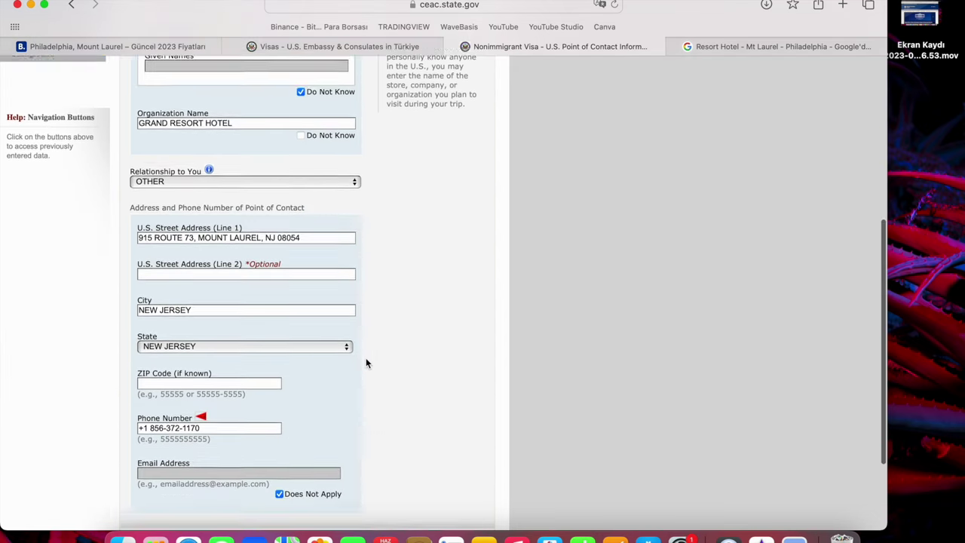
{"action": "left_click", "coordinate": [167, 319]}
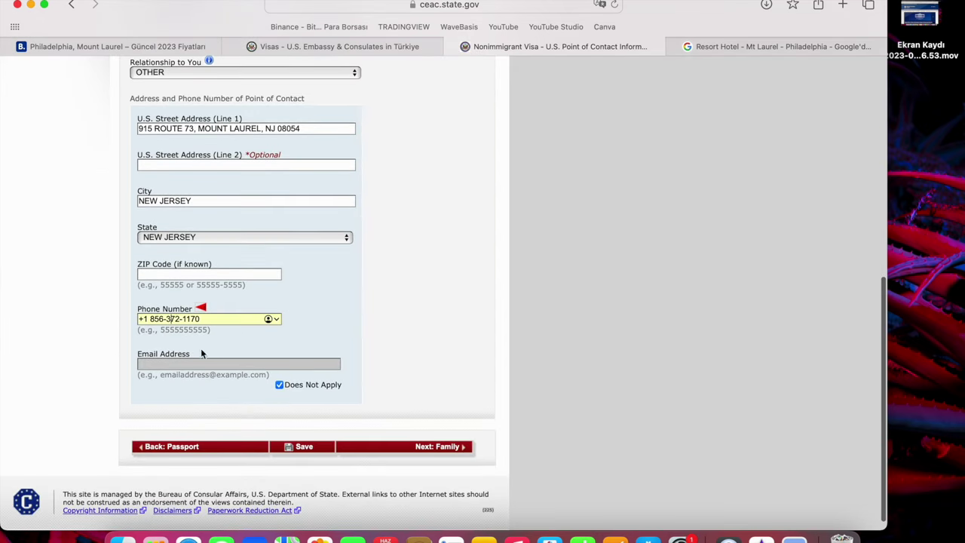
{"action": "key", "text": "BackSpace"}
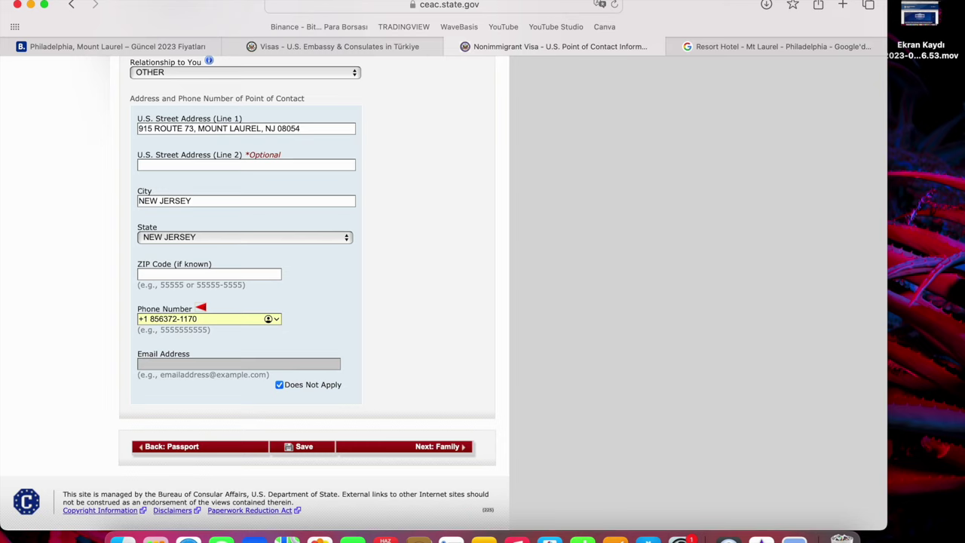
{"action": "key", "text": "BackSpace"}
{"action": "left_click", "coordinate": [375, 446]}
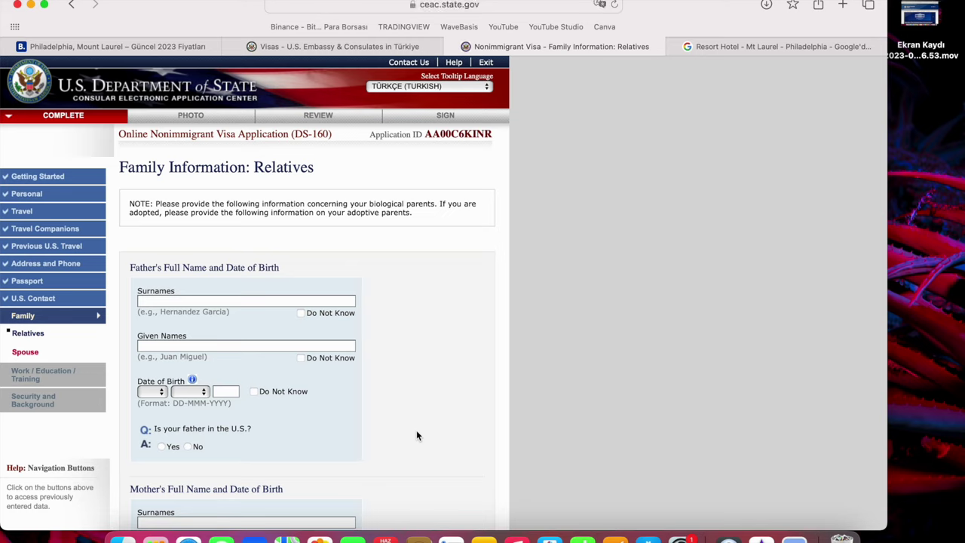
Enter the father's surname and given name, birth date 01 JAN 1964, and No for being in the U.S.
{"action": "left_click", "coordinate": [181, 302]}
{"action": "key", "text": "Tab"}
{"action": "left_click", "coordinate": [162, 392]}
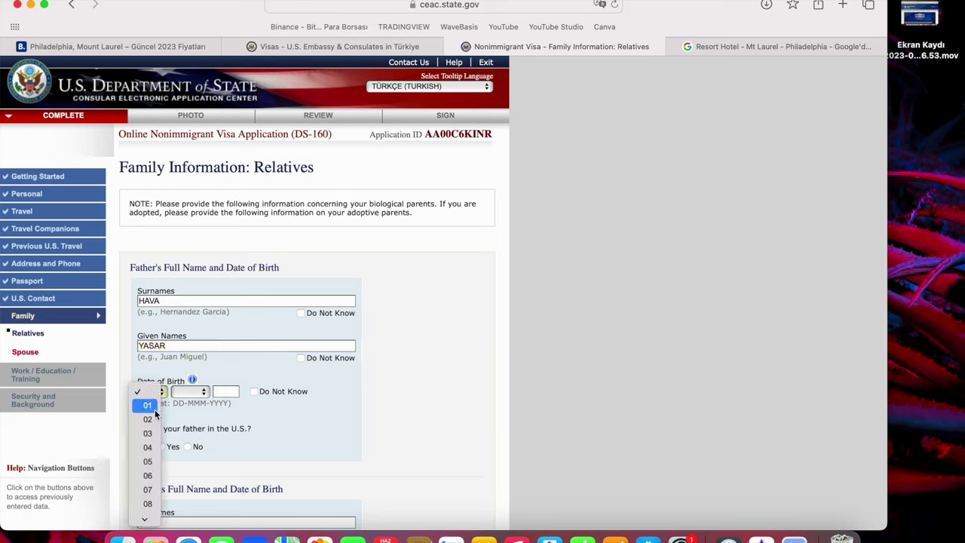
{"action": "left_click", "coordinate": [151, 405]}
{"action": "left_click", "coordinate": [185, 391]}
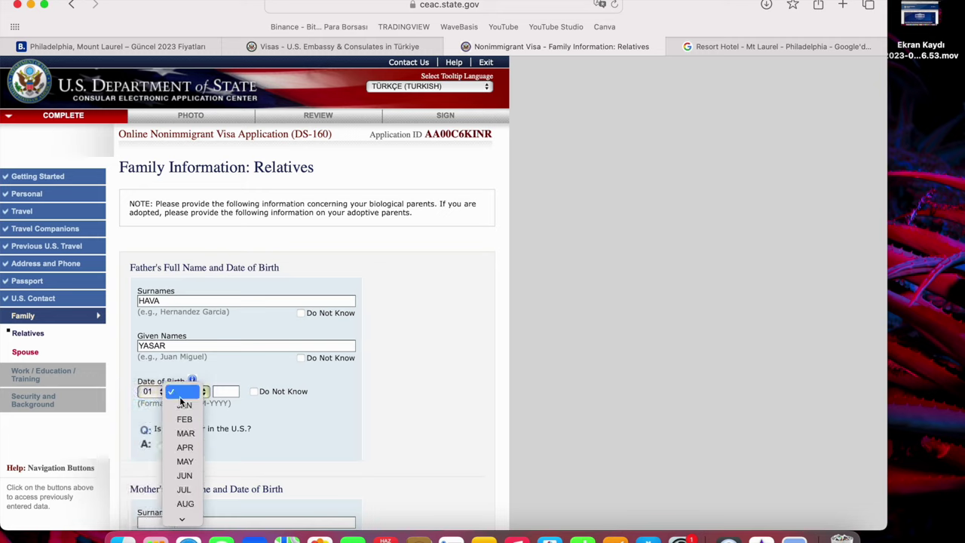
{"action": "left_click", "coordinate": [186, 405]}
{"action": "left_click", "coordinate": [224, 392]}
{"action": "type", "text": "1964"}
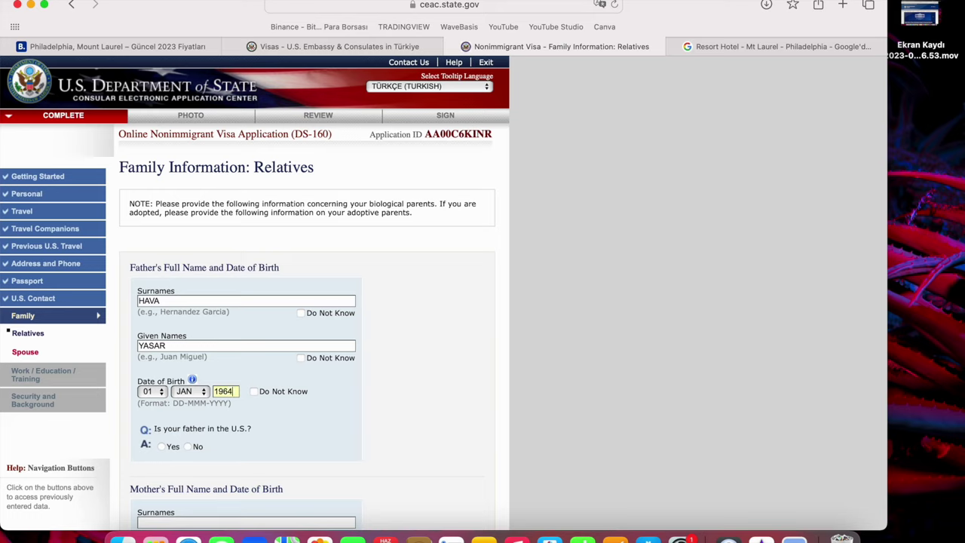
{"action": "left_click", "coordinate": [191, 446]}
Enter the mother's surname and given name.
{"action": "scroll", "coordinate": [233, 467], "scroll_direction": "down", "scroll_amount": 2}
{"action": "left_click", "coordinate": [227, 452]}
{"action": "left_click", "coordinate": [226, 497]}
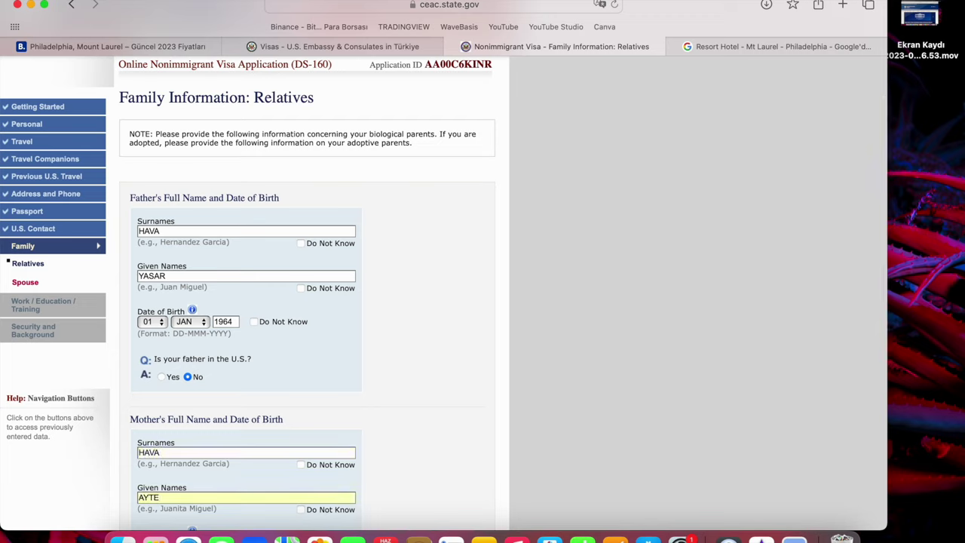
{"action": "scroll", "coordinate": [177, 459], "scroll_direction": "down", "scroll_amount": 3}
{"action": "left_click", "coordinate": [158, 422]}
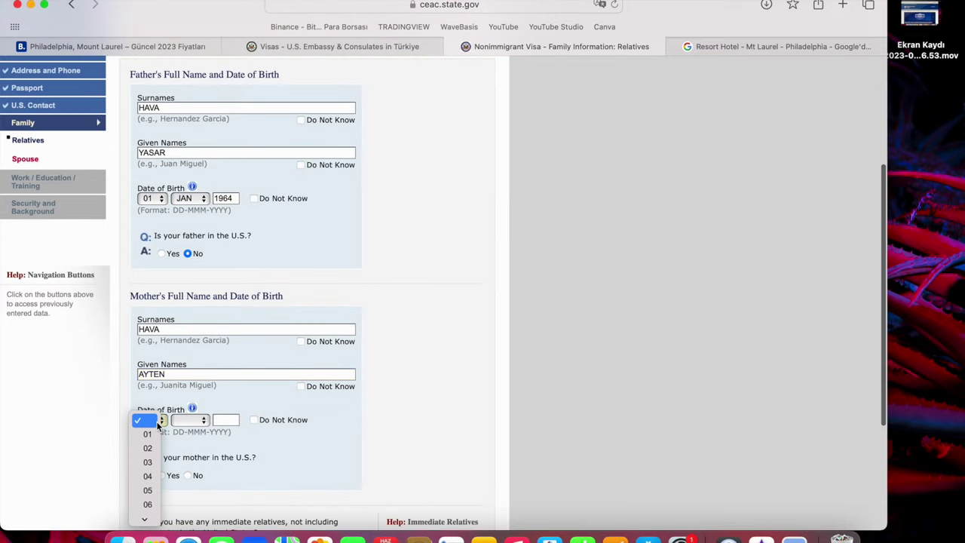
{"action": "left_click", "coordinate": [144, 448]}
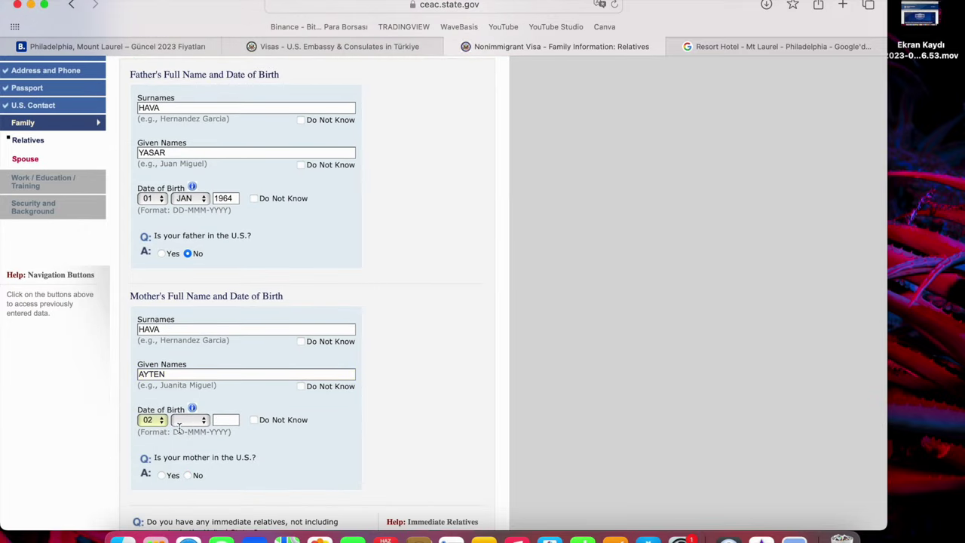
{"action": "left_click", "coordinate": [188, 420]}
{"action": "left_click", "coordinate": [186, 435]}
{"action": "left_click", "coordinate": [226, 422]}
{"action": "type", "text": "1965"}
{"action": "left_click", "coordinate": [189, 476]}
Answer No for immediate and other relatives in the U.S. and continue to the Spouse page.
{"action": "scroll", "coordinate": [189, 475], "scroll_direction": "down", "scroll_amount": 3}
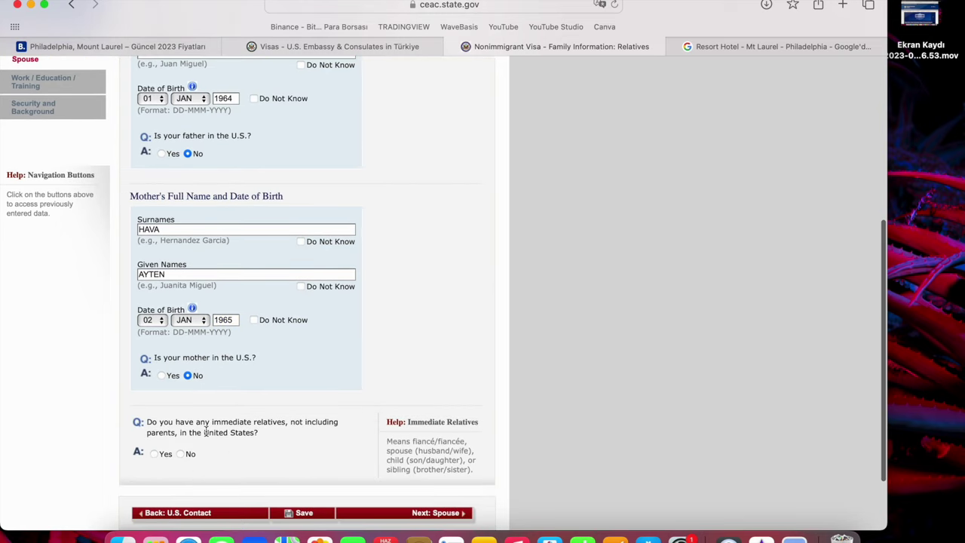
{"action": "mouse_move", "coordinate": [206, 432]}
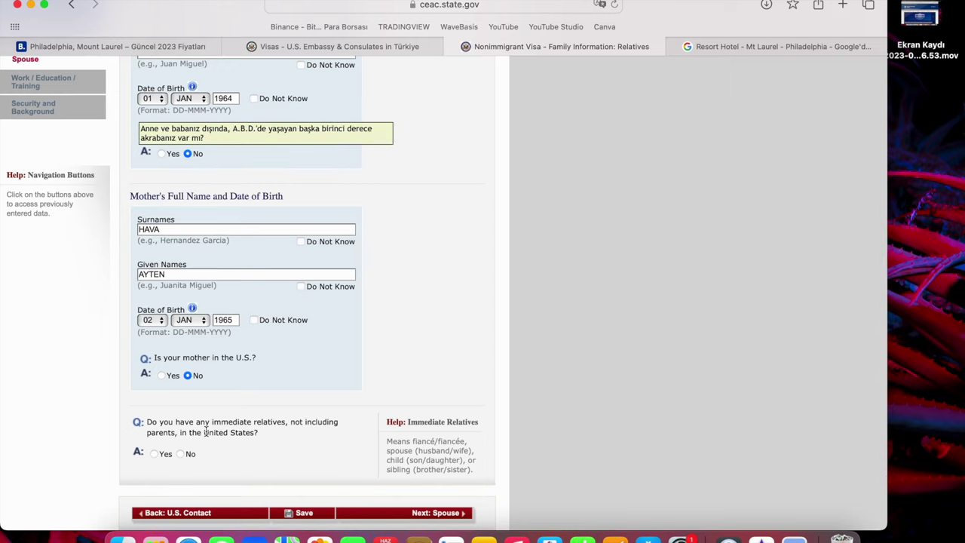
{"action": "left_click", "coordinate": [182, 453]}
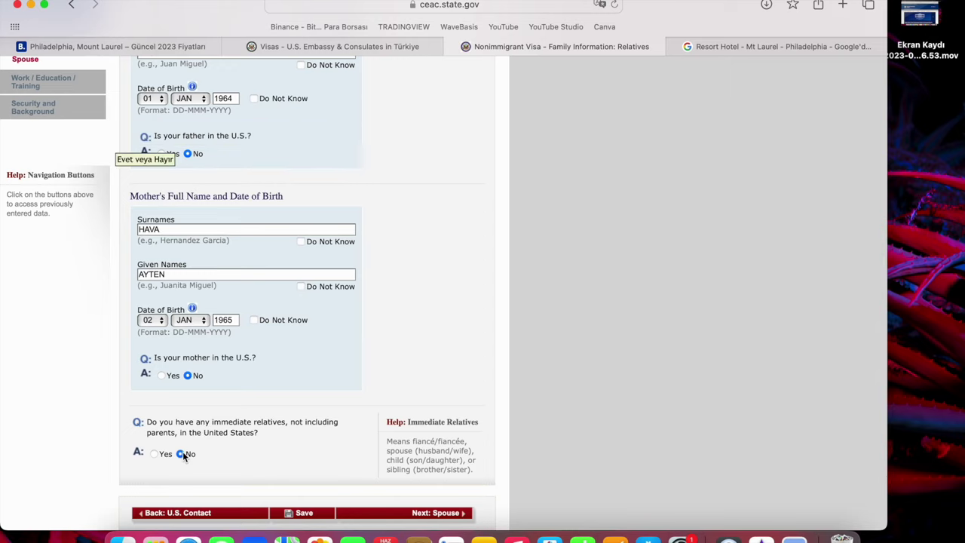
{"action": "scroll", "coordinate": [237, 485], "scroll_direction": "down", "scroll_amount": 5}
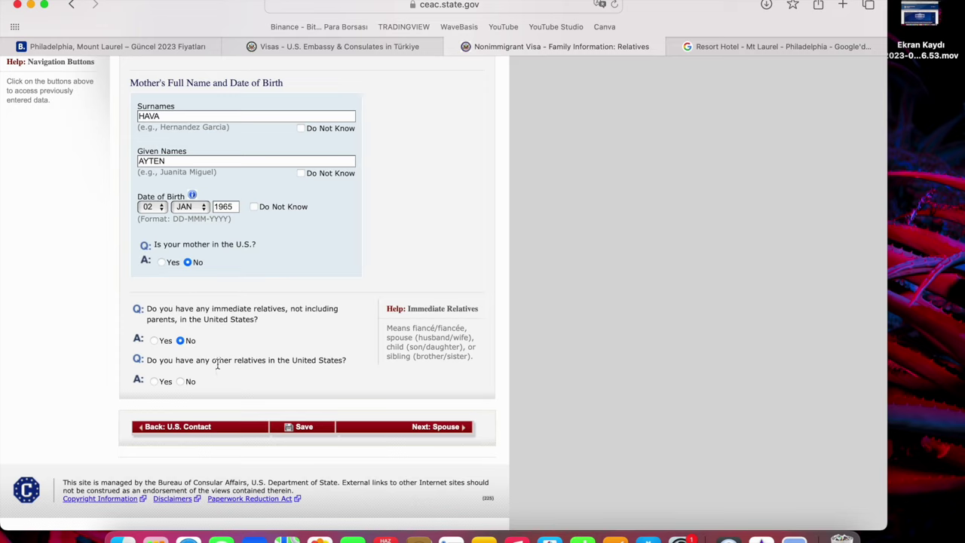
{"action": "left_click", "coordinate": [180, 380]}
{"action": "scroll", "coordinate": [278, 423], "scroll_direction": "down", "scroll_amount": 4}
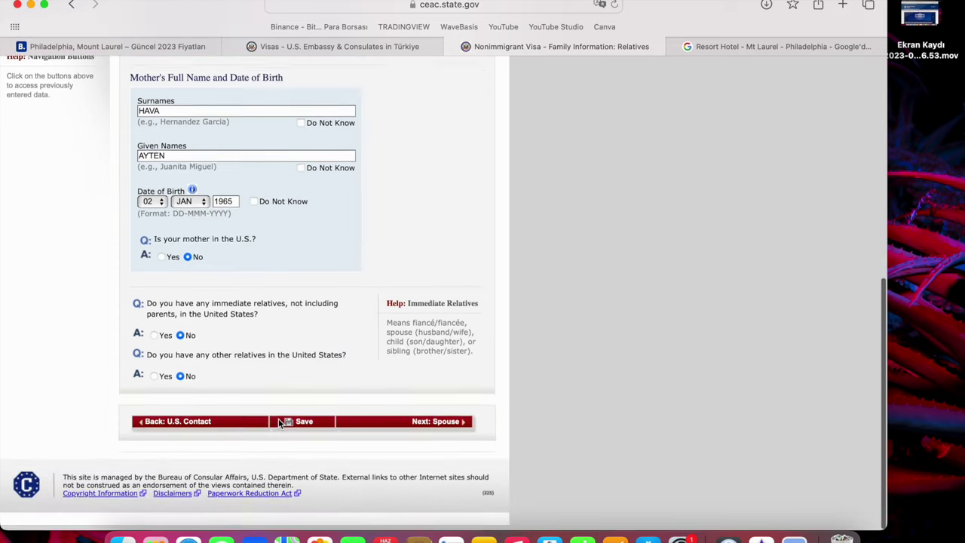
{"action": "left_click", "coordinate": [412, 434]}
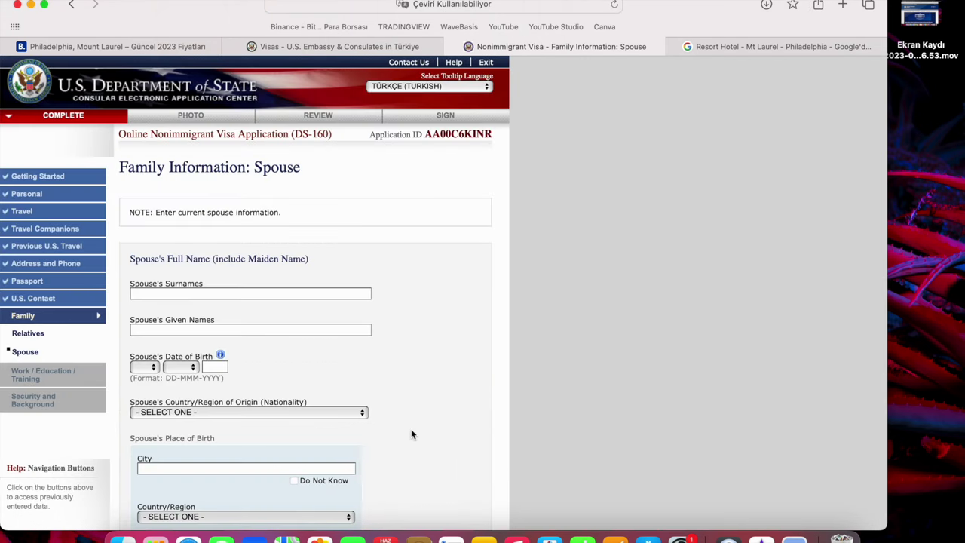
Enter the spouse's surname and given names and birth date 03 JAN 1991.
{"action": "left_click", "coordinate": [279, 293]}
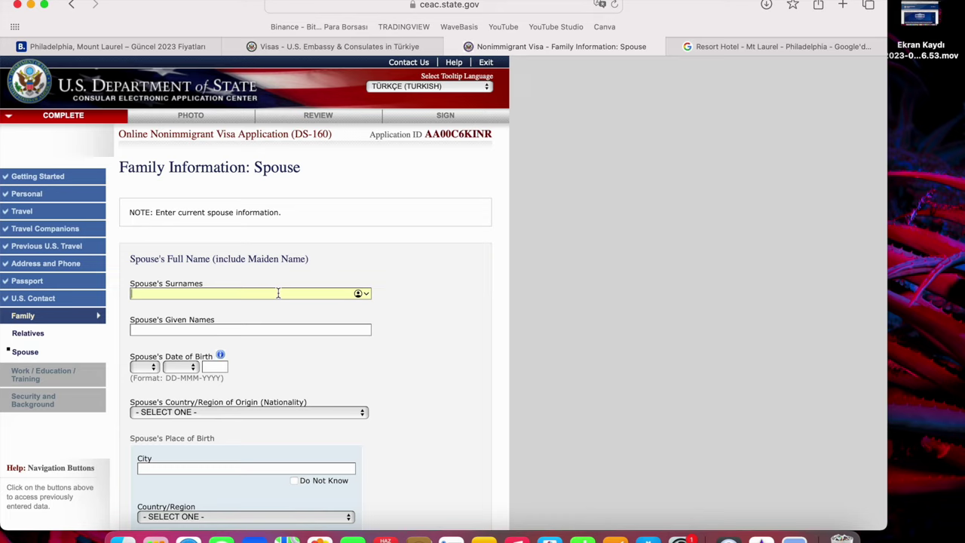
{"action": "key", "text": "Tab"}
{"action": "key", "text": "Tab"}
{"action": "left_click", "coordinate": [144, 366]}
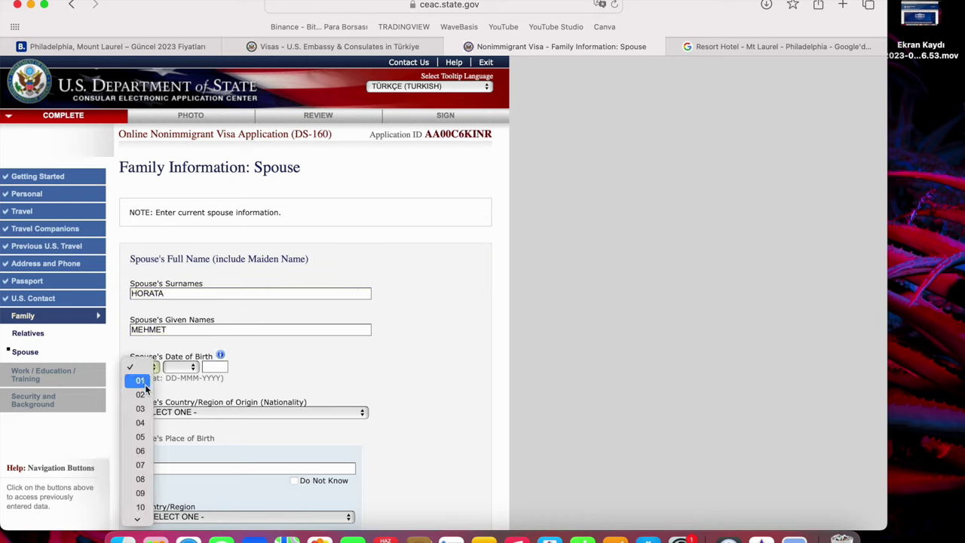
{"action": "left_click", "coordinate": [158, 392]}
{"action": "left_click", "coordinate": [180, 367]}
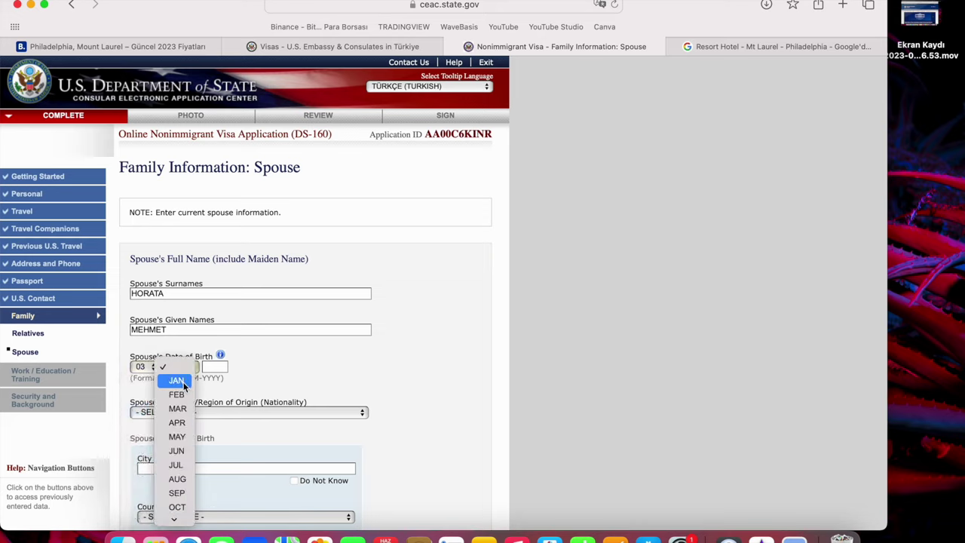
{"action": "left_click", "coordinate": [179, 380]}
{"action": "left_click", "coordinate": [211, 367]}
{"action": "type", "text": "1991"}
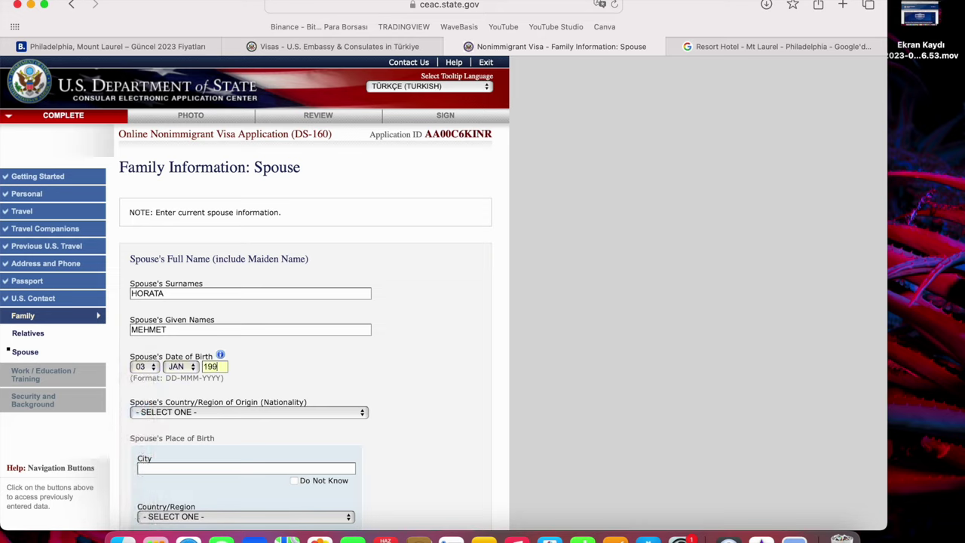
Set the spouse's nationality to TURKEY and birthplace to DENIZLI, TURKEY.
{"action": "left_click", "coordinate": [202, 412]}
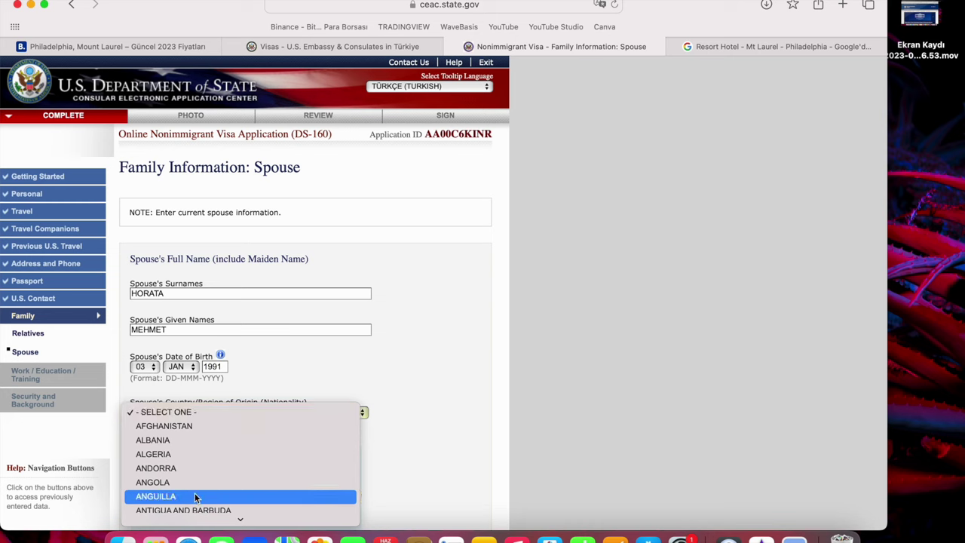
{"action": "scroll", "coordinate": [194, 491], "scroll_direction": "down", "scroll_amount": 20}
{"action": "scroll", "coordinate": [193, 483], "scroll_direction": "down", "scroll_amount": 20}
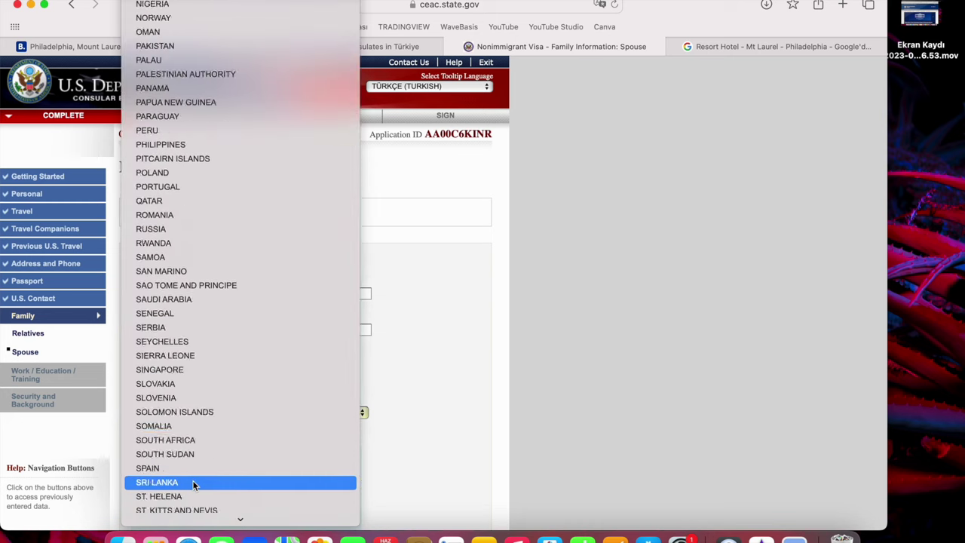
{"action": "left_click", "coordinate": [190, 286]}
{"action": "left_click", "coordinate": [277, 469]}
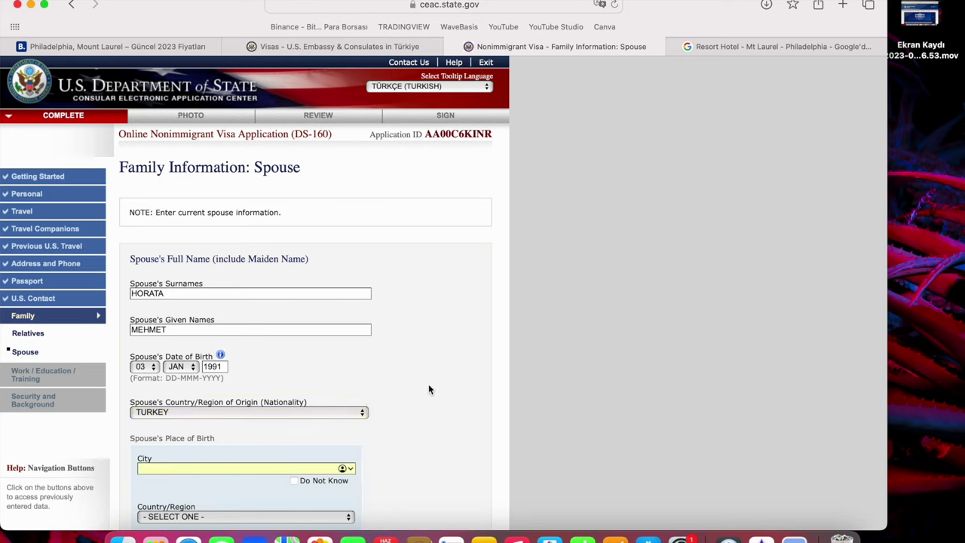
{"action": "type", "text": "DENIZLI"}
{"action": "scroll", "coordinate": [320, 396], "scroll_direction": "down", "scroll_amount": 3}
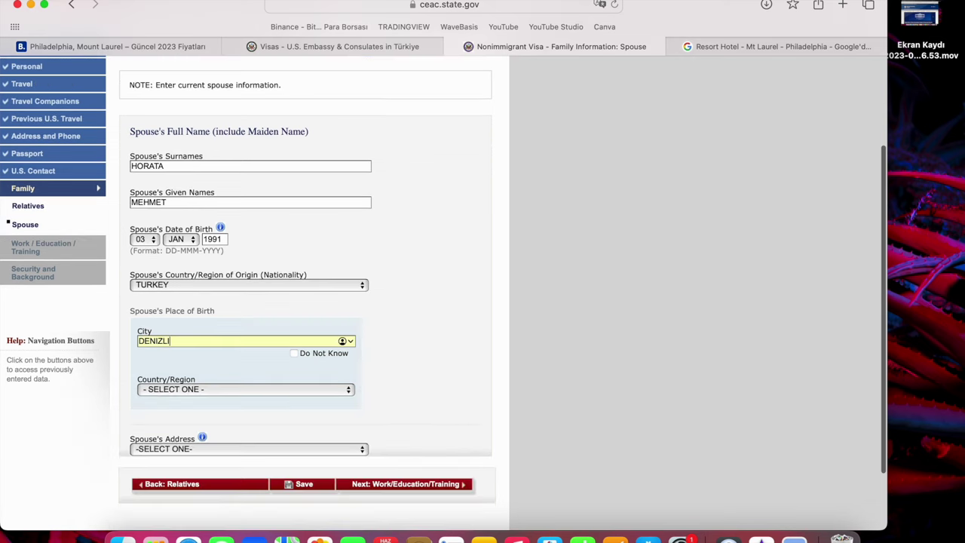
{"action": "left_click", "coordinate": [315, 392]}
{"action": "scroll", "coordinate": [278, 473], "scroll_direction": "down", "scroll_amount": 20}
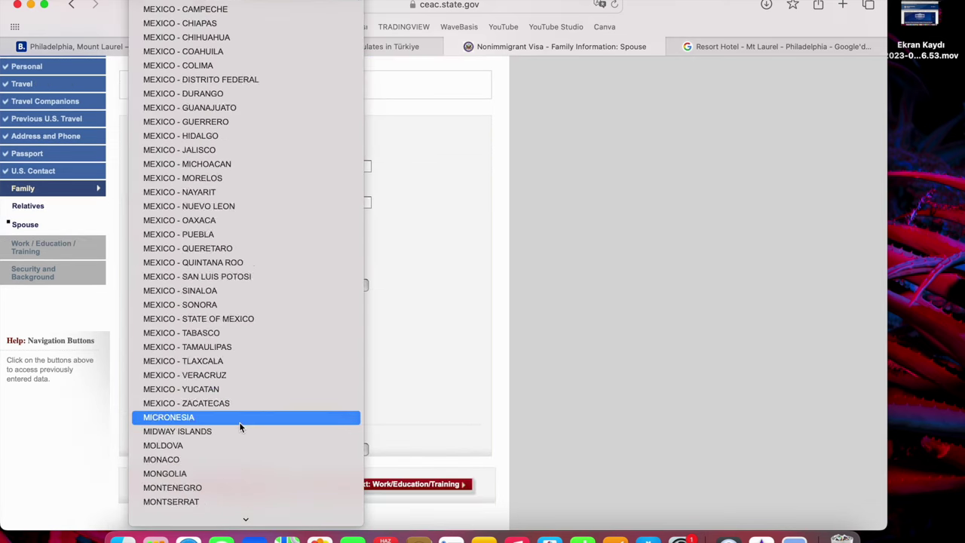
{"action": "left_click", "coordinate": [220, 205]}
Set the spouse's address to SAME AS HOME ADDRESS and continue to Work/Education/Training.
{"action": "left_click", "coordinate": [313, 448]}
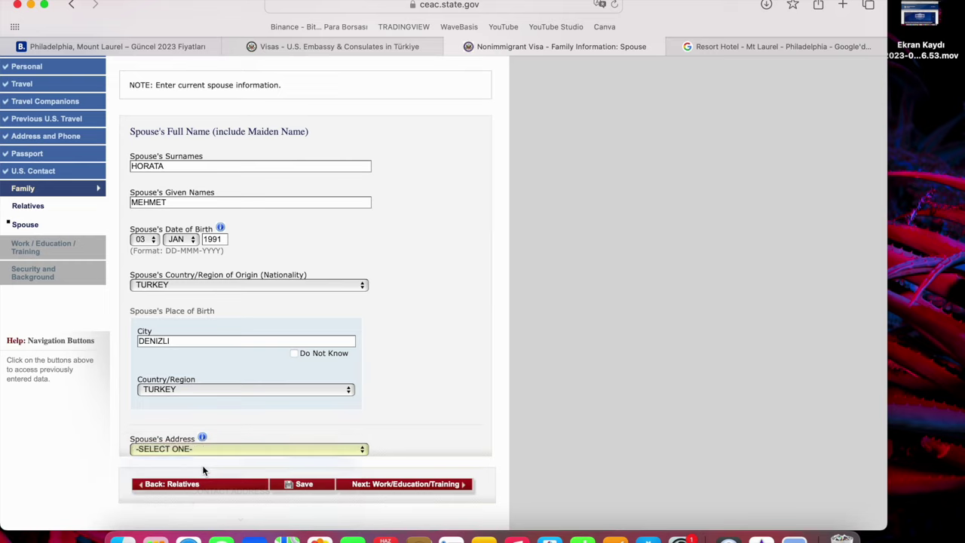
{"action": "left_click", "coordinate": [207, 469]}
{"action": "left_click", "coordinate": [403, 484]}
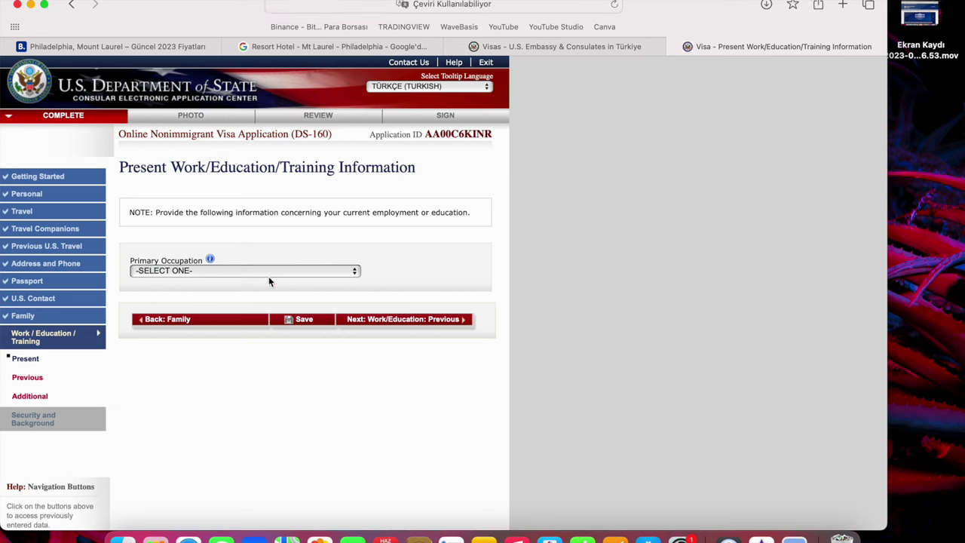
Set primary occupation to EDUCATION, name the present school PAMUK OKULLARI, and enter its street address.
{"action": "left_click", "coordinate": [268, 270]}
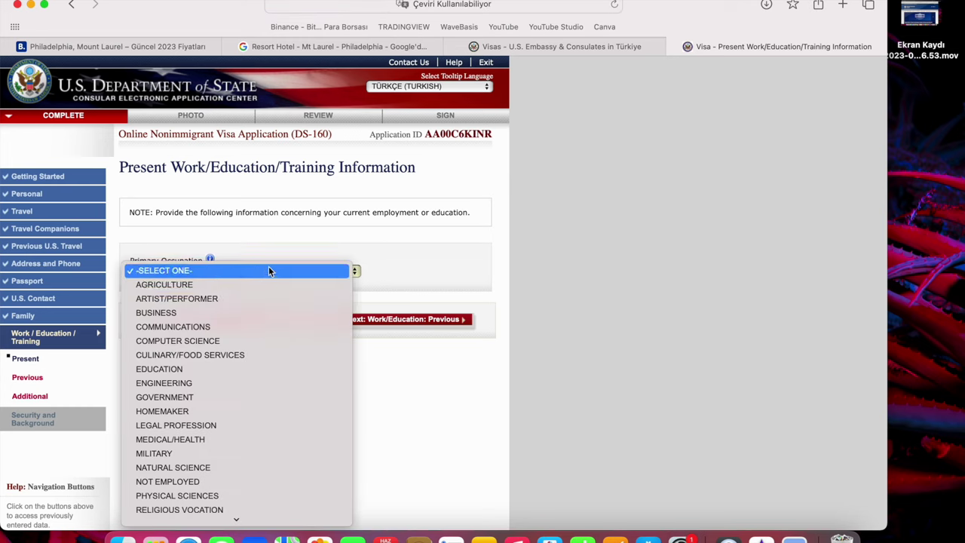
{"action": "left_click", "coordinate": [224, 368]}
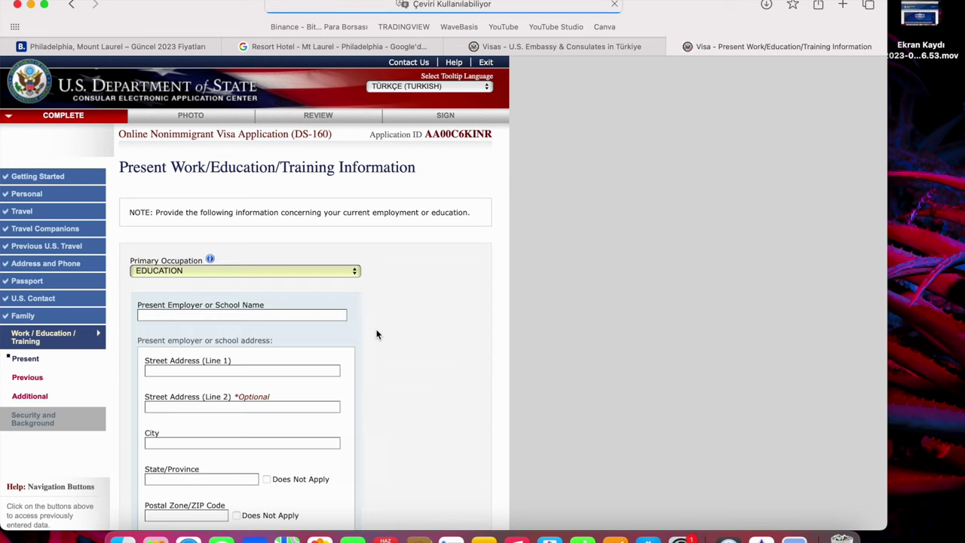
{"action": "left_click", "coordinate": [297, 315]}
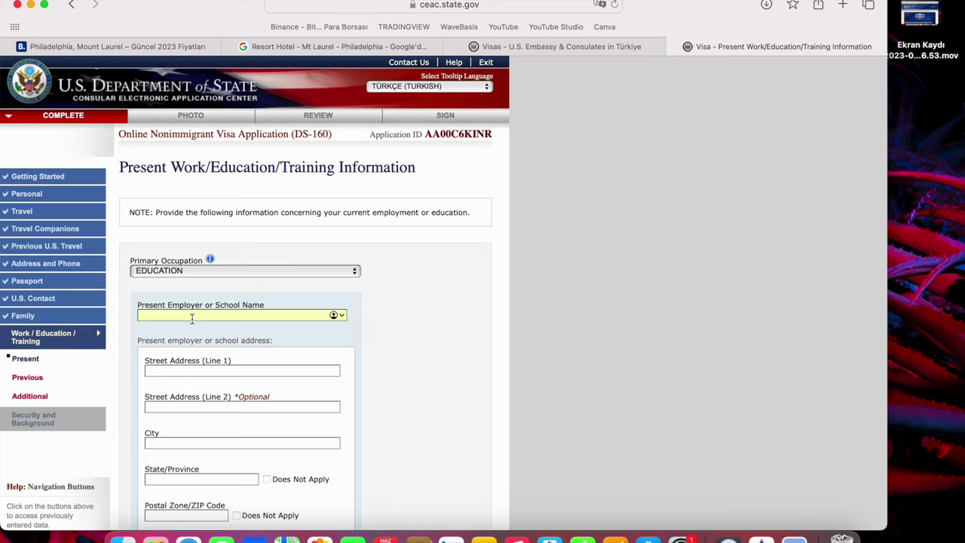
{"action": "type", "text": "PAMUK OKULLARI"}
{"action": "key", "text": "Tab"}
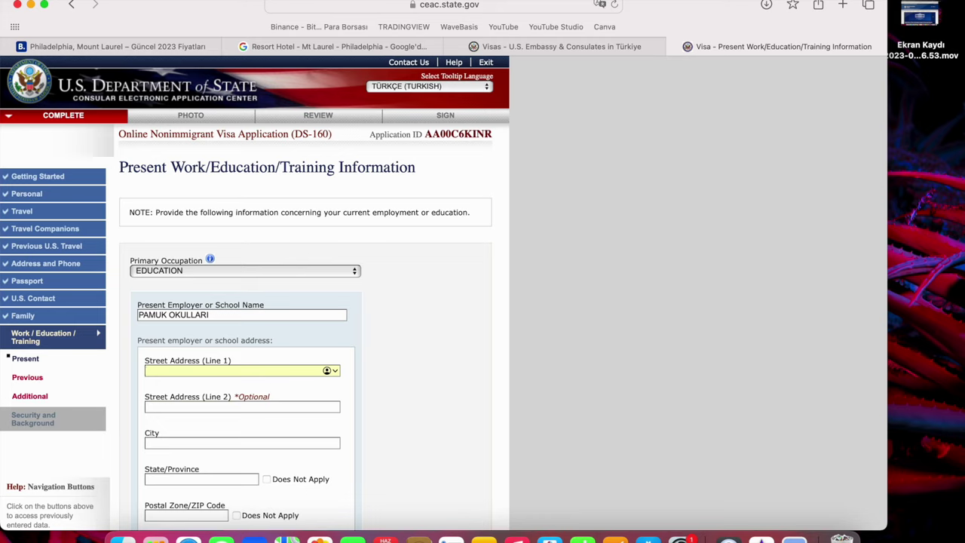
{"action": "type", "text": "YAZAR MAHALLESİ CIZER SOKAK"}
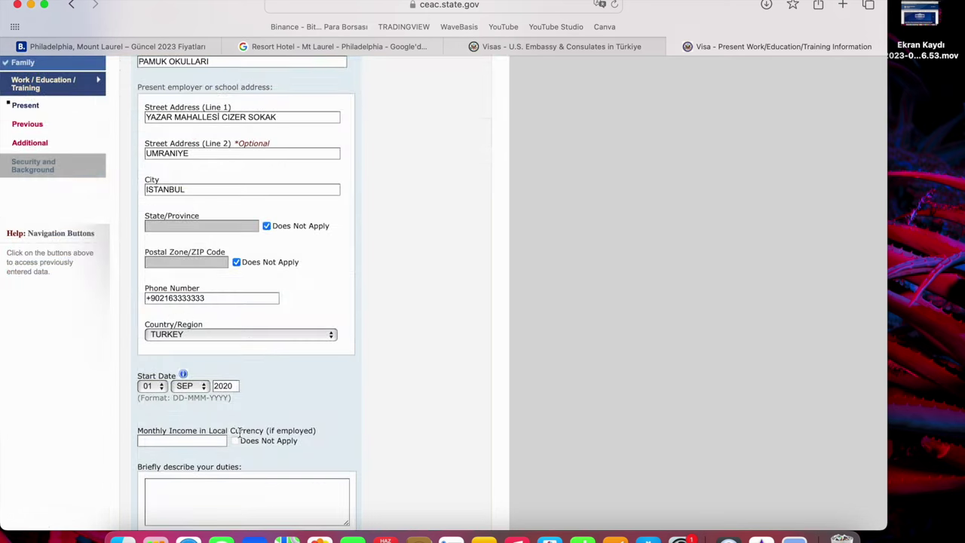
Enter 30000 as the present monthly income.
{"action": "left_click", "coordinate": [211, 441]}
{"action": "type", "text": "30000"}
{"action": "left_click", "coordinate": [277, 441]}
{"action": "left_click", "coordinate": [277, 441]}
{"action": "left_click", "coordinate": [206, 441]}
{"action": "type", "text": "3"}
Describe the duties as SINIF OGRETMENI and continue to the previous work/education page.
{"action": "scroll", "coordinate": [194, 479], "scroll_direction": "down", "scroll_amount": 2}
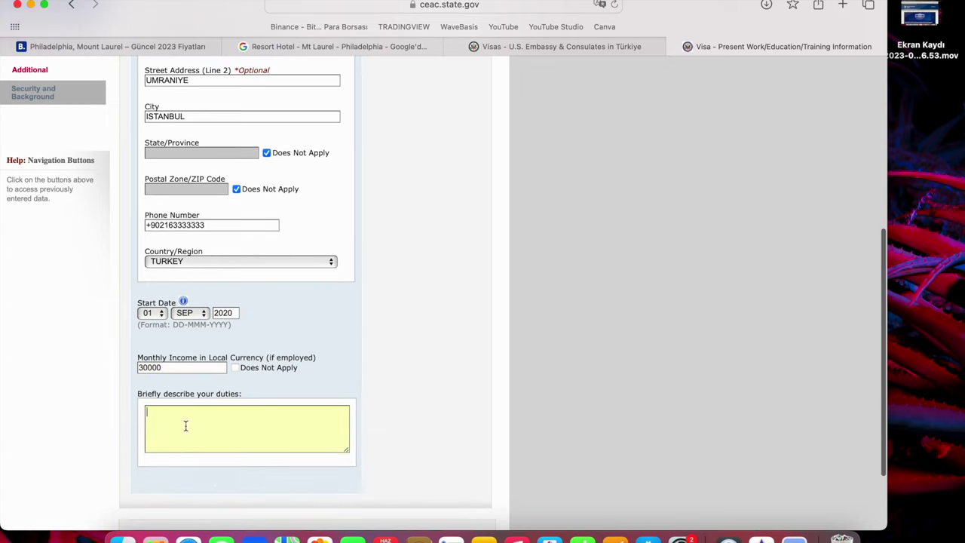
{"action": "type", "text": "SINIF "}
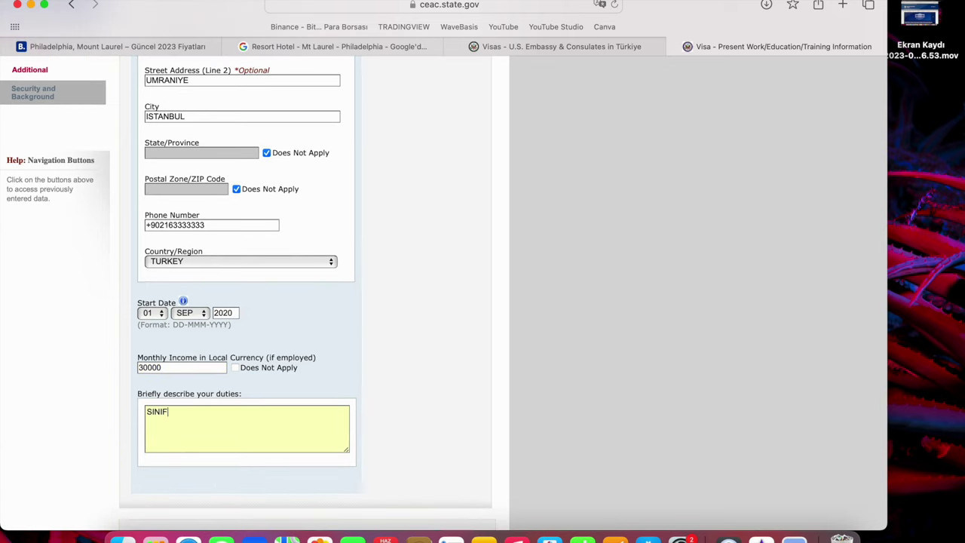
{"action": "type", "text": "OGRETMEN"}
{"action": "scroll", "coordinate": [302, 302], "scroll_direction": "down", "scroll_amount": 1}
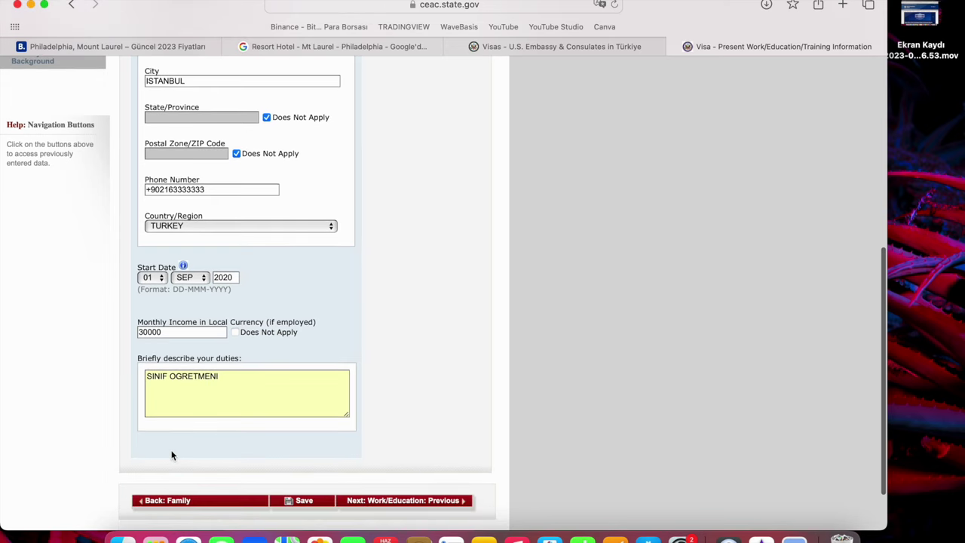
{"action": "scroll", "coordinate": [172, 455], "scroll_direction": "down", "scroll_amount": 2}
{"action": "left_click", "coordinate": [350, 436]}
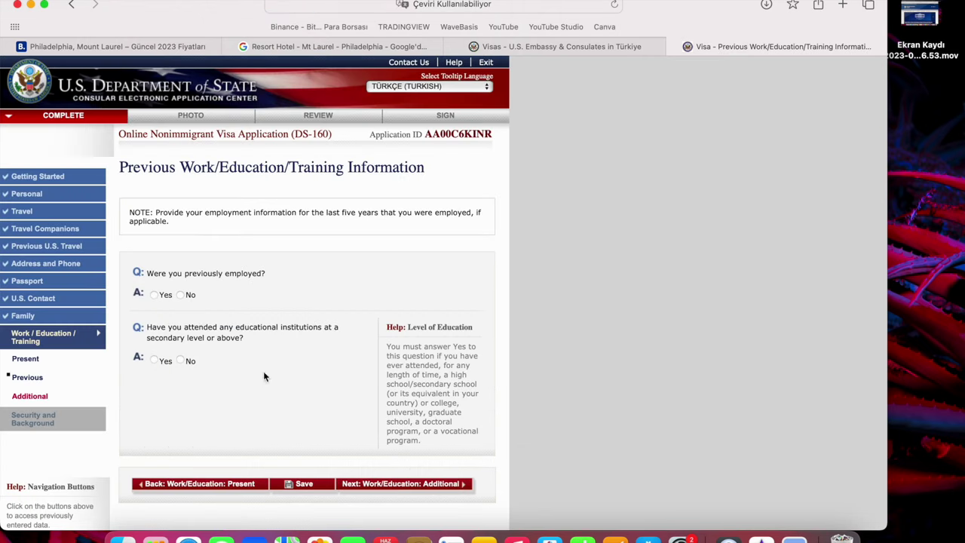
Answer No to previous employment and Yes to attending secondary-level or higher education.
{"action": "mouse_move", "coordinate": [196, 277]}
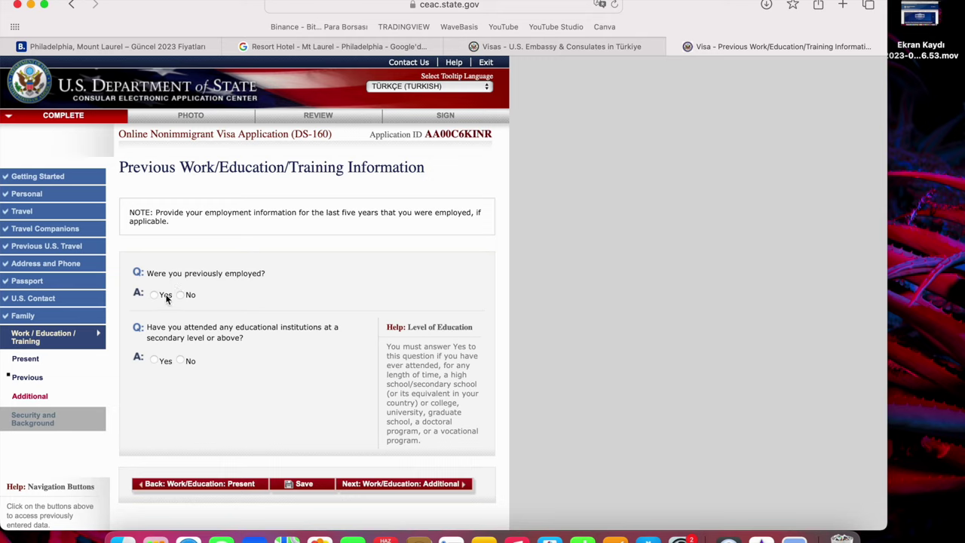
{"action": "mouse_move", "coordinate": [167, 299]}
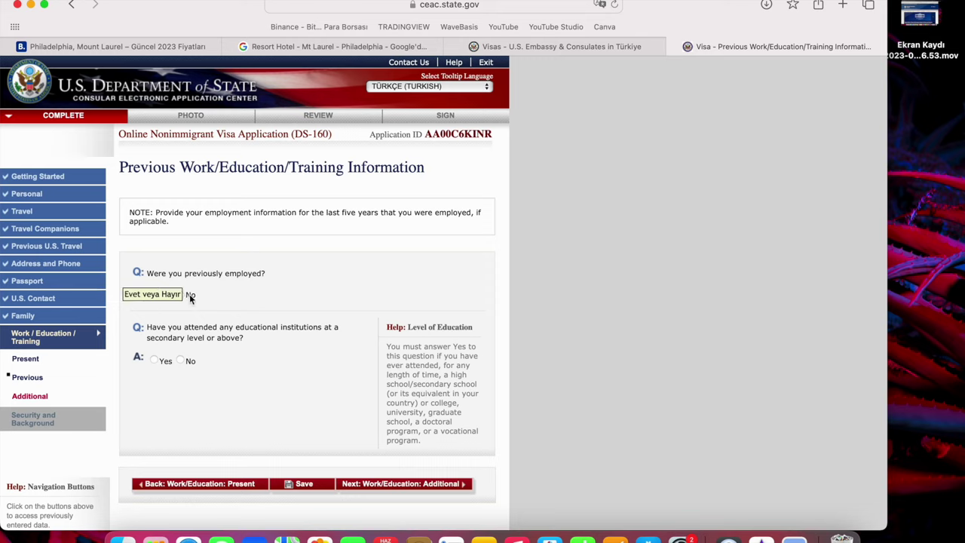
{"action": "left_click", "coordinate": [190, 295]}
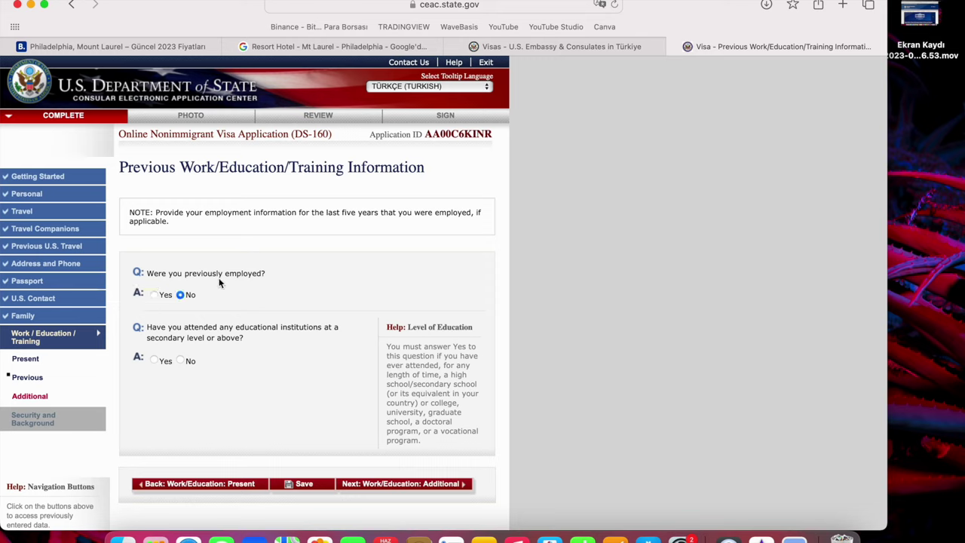
{"action": "mouse_move", "coordinate": [239, 328]}
{"action": "left_click", "coordinate": [165, 361]}
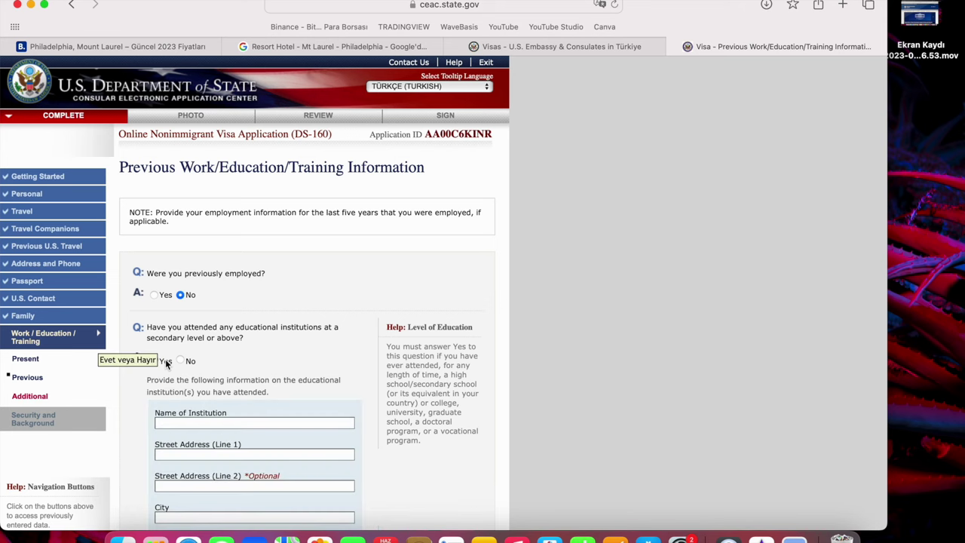
Enter institution name FISTIK UNIVERSITESI and its street address.
{"action": "scroll", "coordinate": [306, 358], "scroll_direction": "down", "scroll_amount": 2}
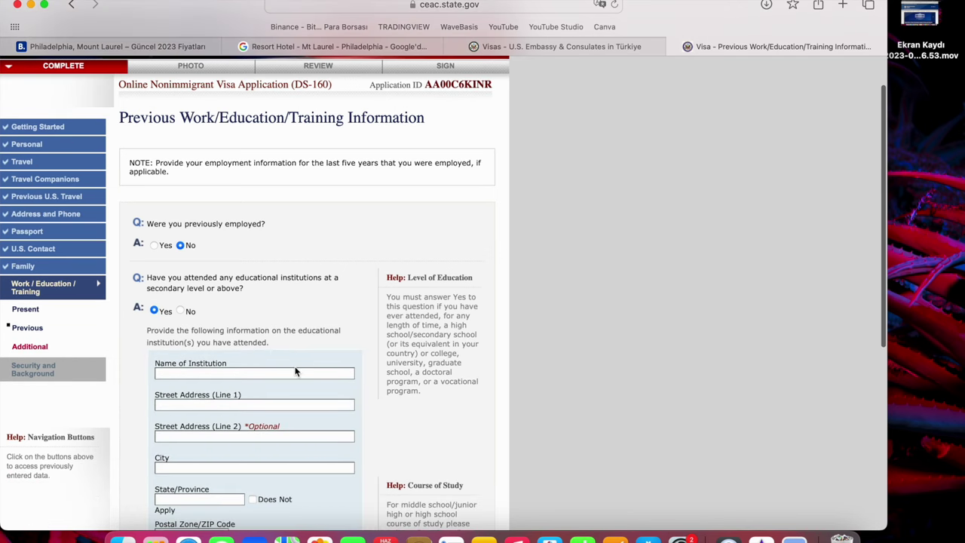
{"action": "left_click", "coordinate": [296, 372]}
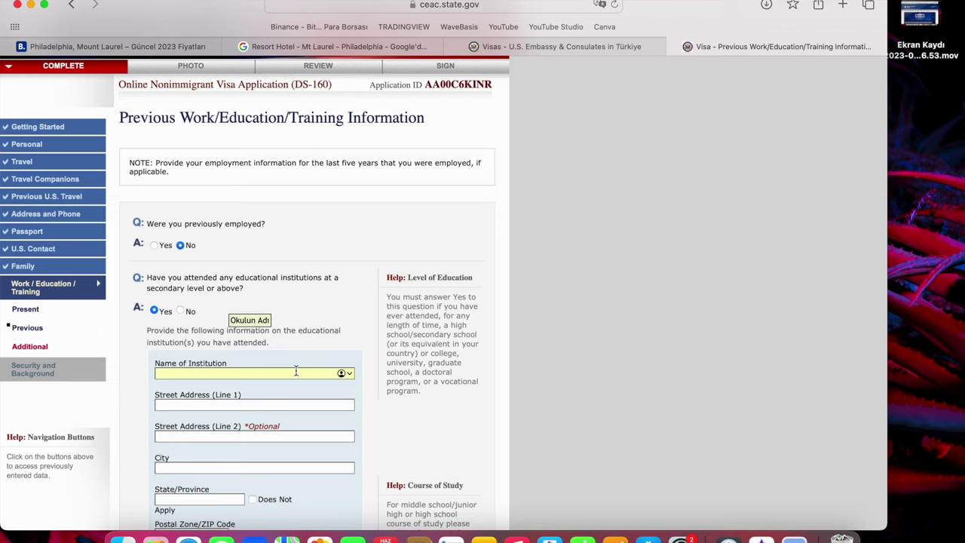
{"action": "type", "text": "FISTIK UNIVERSITESI"}
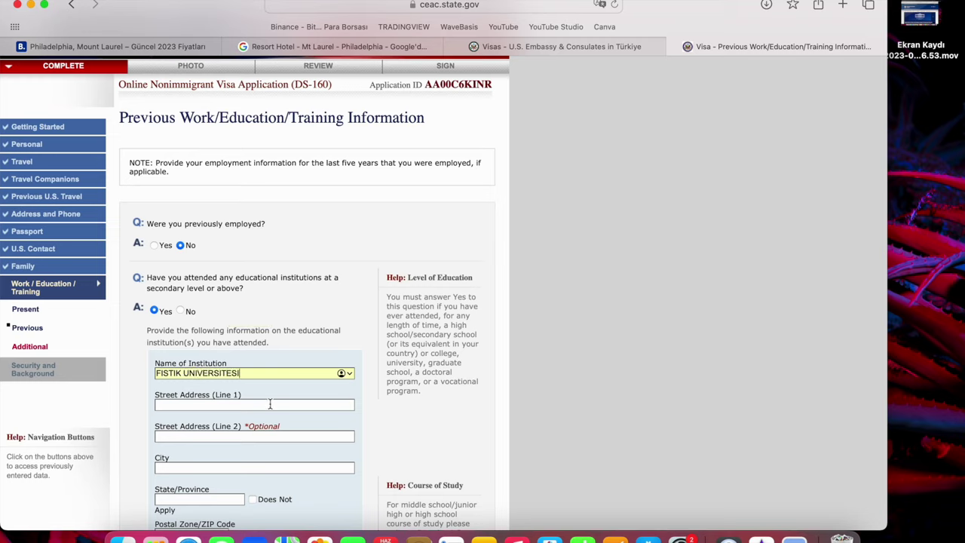
{"action": "left_click", "coordinate": [270, 404]}
{"action": "type", "text": "USKUSAR"}
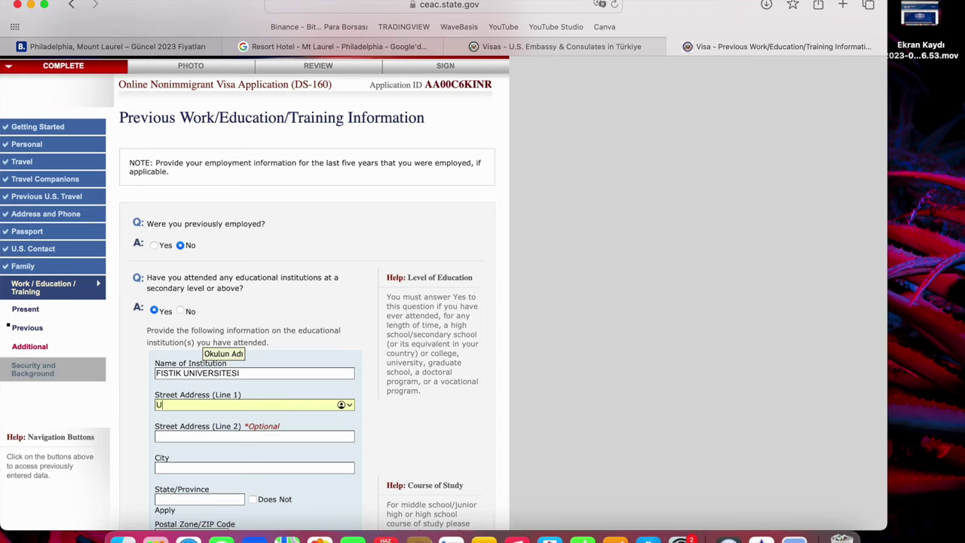
{"action": "key", "text": "BackSpace"}
{"action": "key", "text": "BackSpace"}
{"action": "key", "text": "BackSpace"}
{"action": "type", "text": "DAR MAHALLESI"}
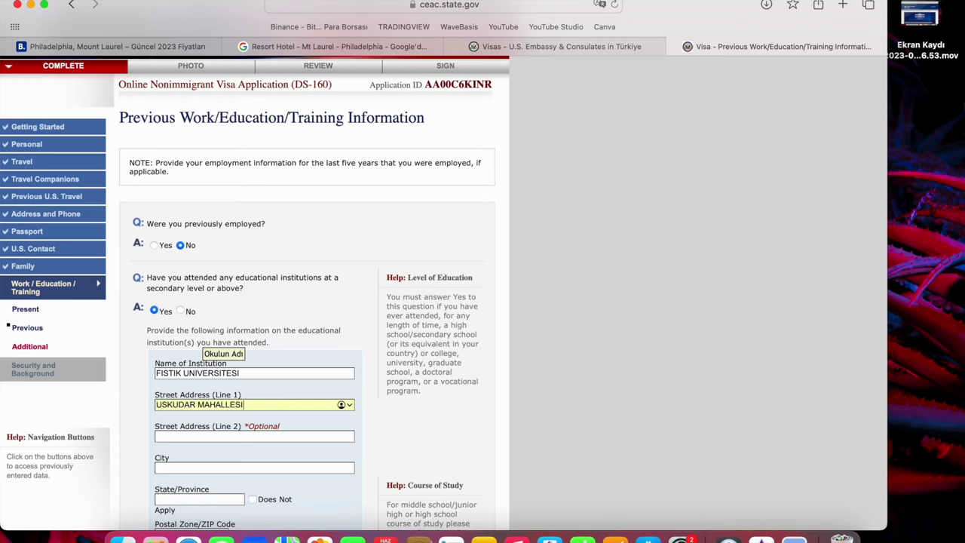
Set the institution city to ISTANBUL, state and postal code not applicable, country TURKEY.
{"action": "scroll", "coordinate": [229, 451], "scroll_direction": "down", "scroll_amount": 1}
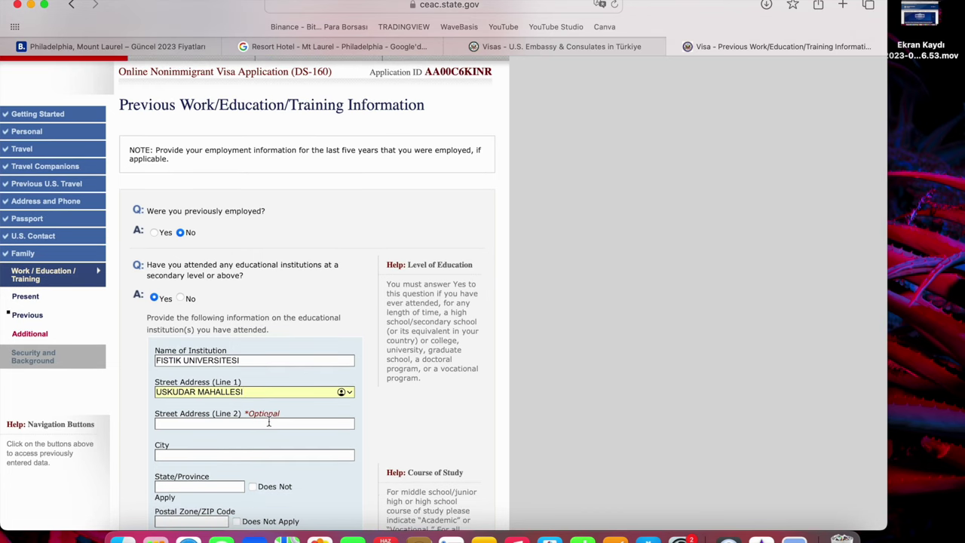
{"action": "left_click", "coordinate": [249, 456]}
{"action": "type", "text": "ISTANBUL"}
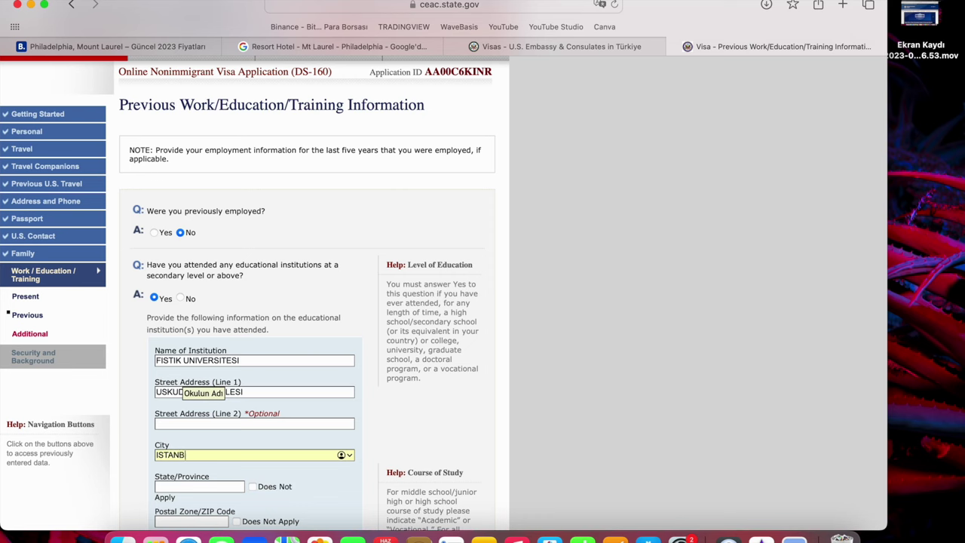
{"action": "scroll", "coordinate": [254, 419], "scroll_direction": "down", "scroll_amount": 5}
{"action": "left_click", "coordinate": [265, 391]}
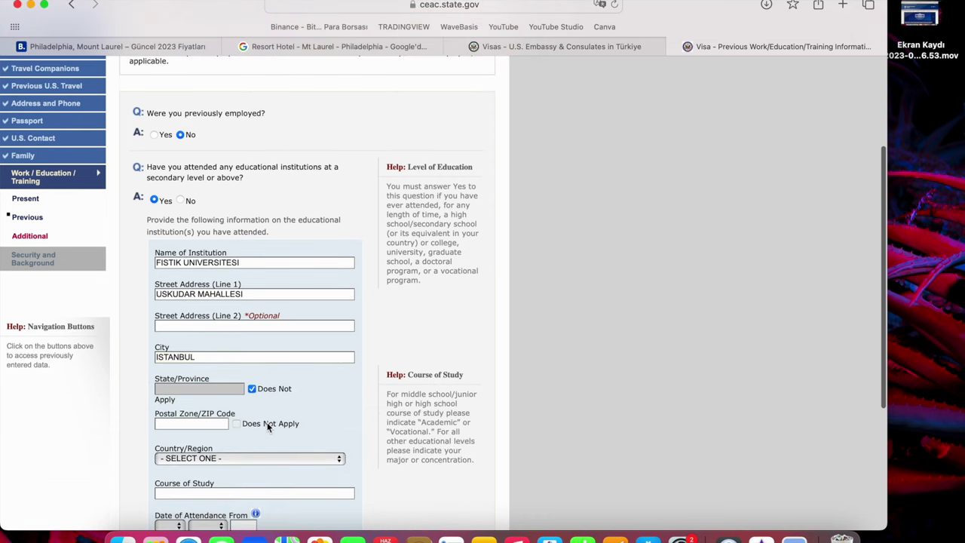
{"action": "left_click", "coordinate": [267, 422]}
{"action": "scroll", "coordinate": [267, 422], "scroll_direction": "down", "scroll_amount": 3}
{"action": "left_click", "coordinate": [260, 401]}
{"action": "scroll", "coordinate": [261, 400], "scroll_direction": "down", "scroll_amount": 20}
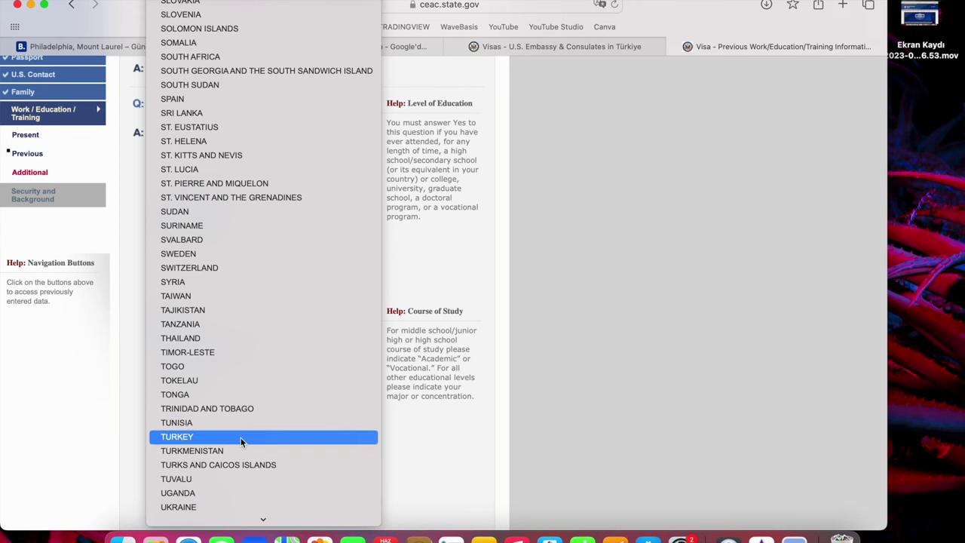
{"action": "left_click", "coordinate": [240, 436]}
{"action": "left_click", "coordinate": [212, 425]}
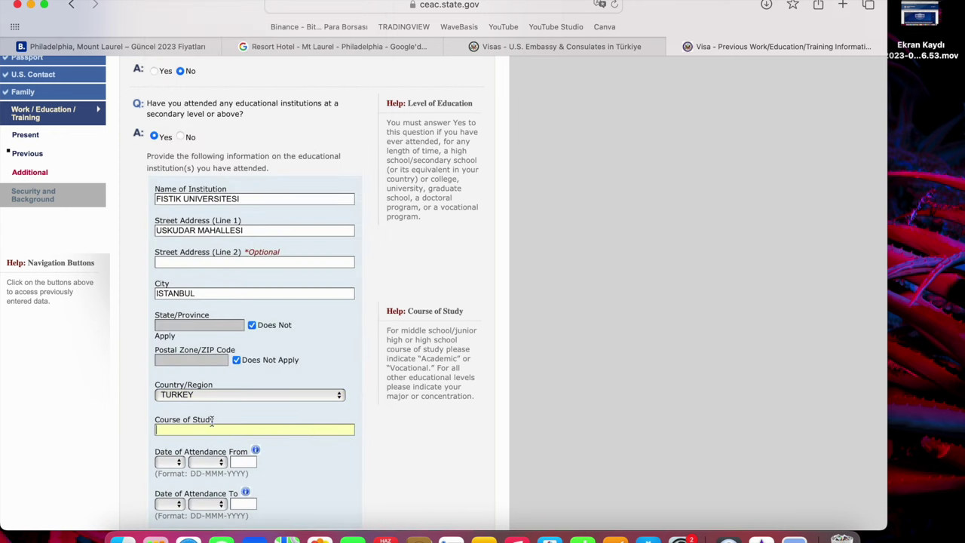
Enter course of study SINIF OGRETMENLIGI with attendance starting 15 SEP 2016.
{"action": "type", "text": "SINIF OGRETMENLIGI"}
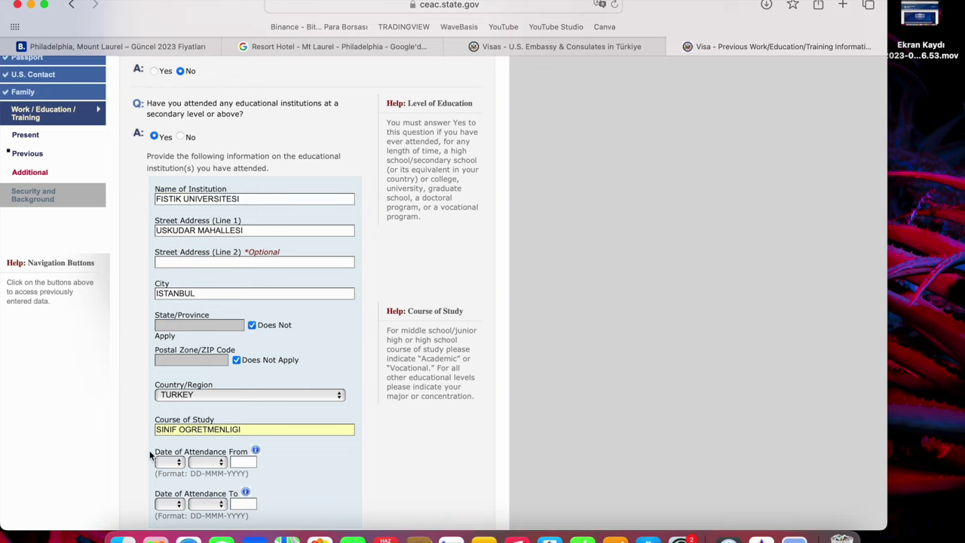
{"action": "left_click", "coordinate": [177, 464]}
{"action": "scroll", "coordinate": [163, 486], "scroll_direction": "down", "scroll_amount": 8}
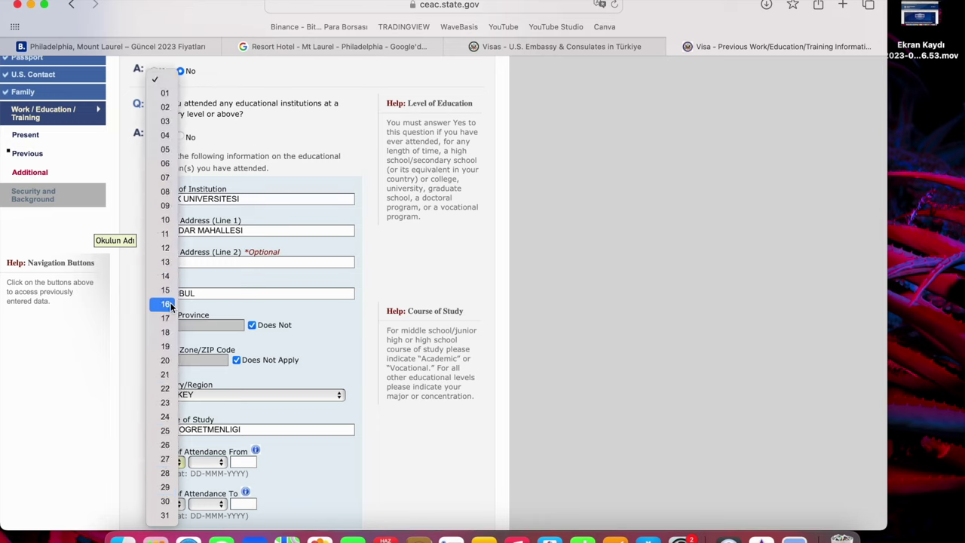
{"action": "left_click", "coordinate": [166, 294]}
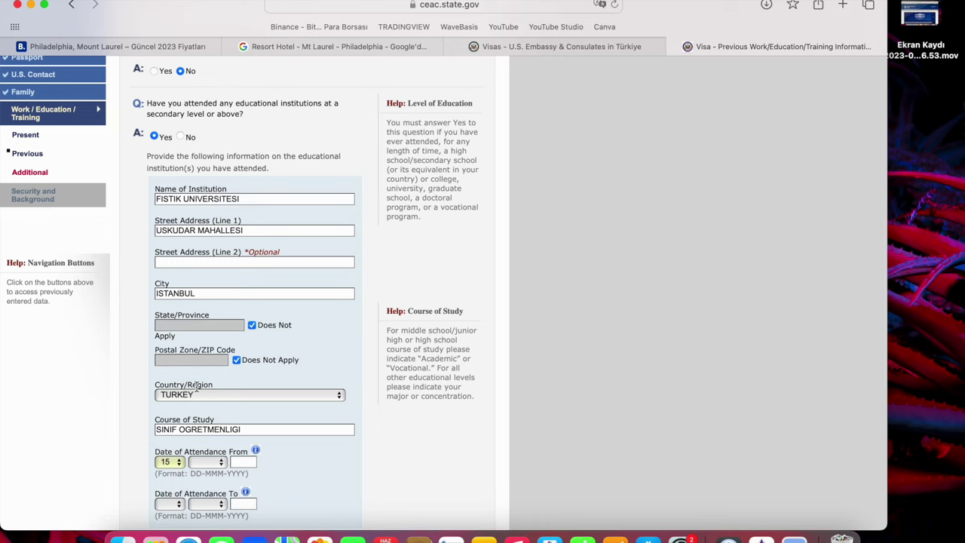
{"action": "left_click", "coordinate": [205, 462]}
{"action": "scroll", "coordinate": [207, 488], "scroll_direction": "down", "scroll_amount": 8}
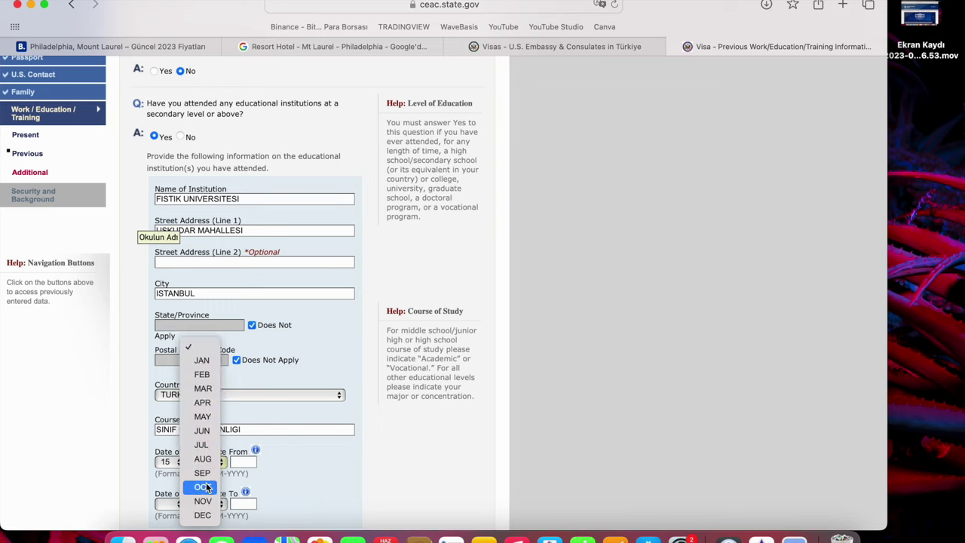
{"action": "left_click", "coordinate": [204, 473]}
{"action": "left_click", "coordinate": [237, 462]}
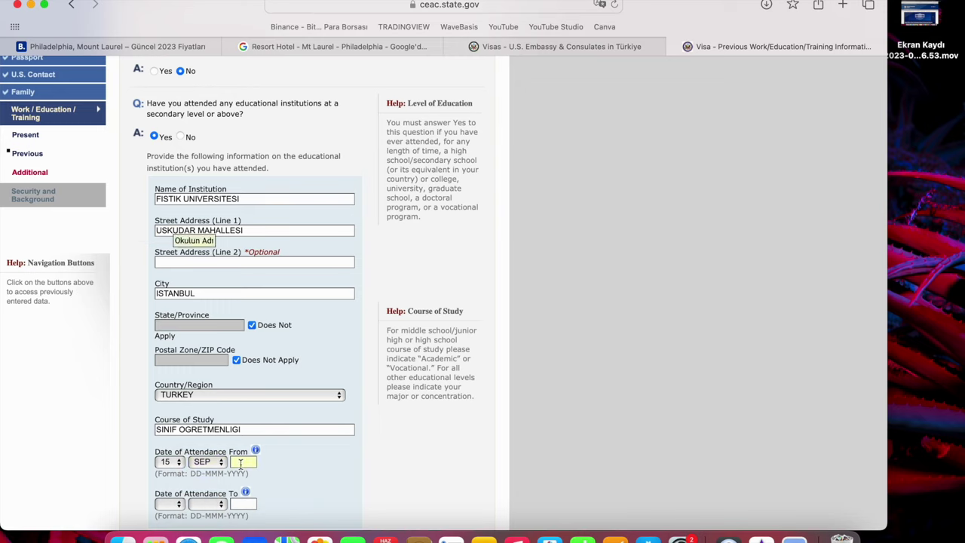
{"action": "type", "text": "2016"}
Set the attendance end date to 12 JUN 2020 and continue to the additional work/education page.
{"action": "left_click", "coordinate": [169, 504]}
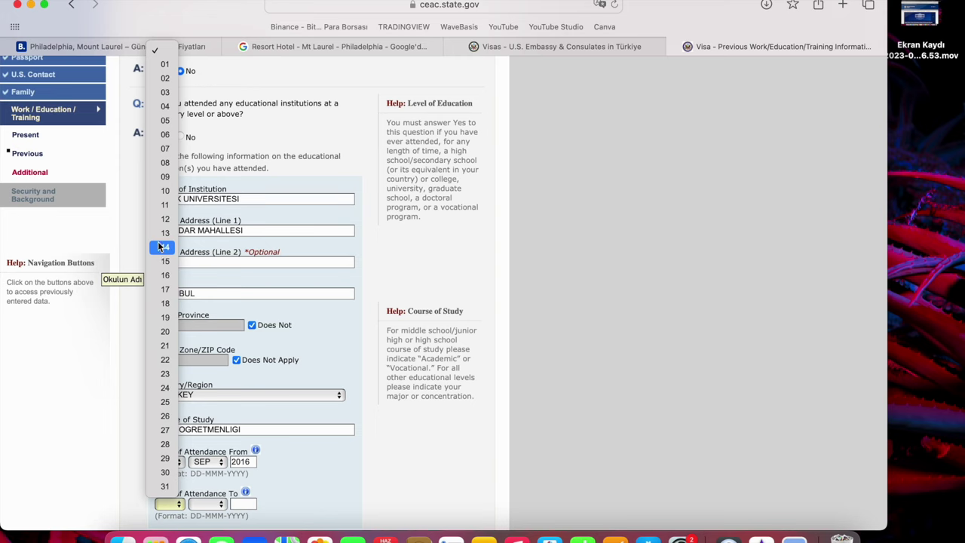
{"action": "left_click", "coordinate": [162, 220]}
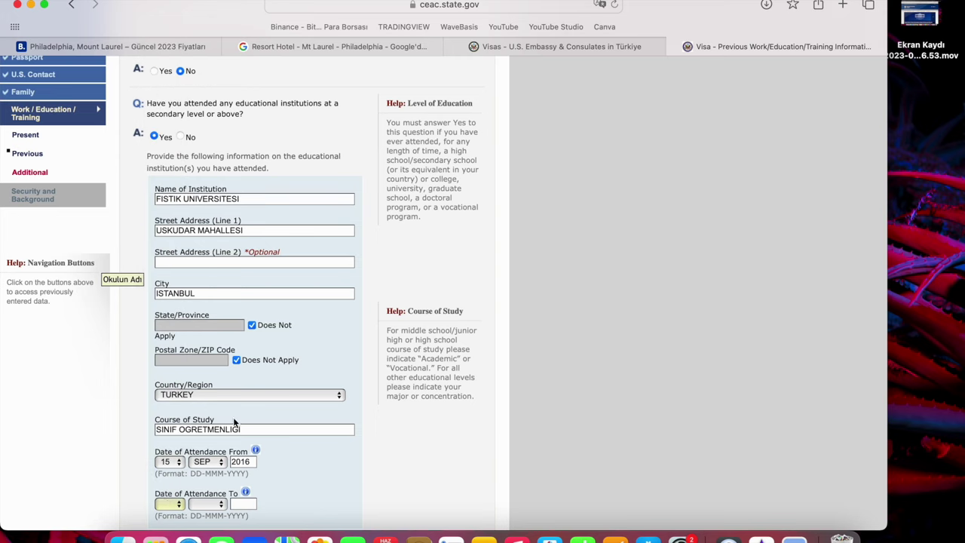
{"action": "left_click", "coordinate": [211, 504]}
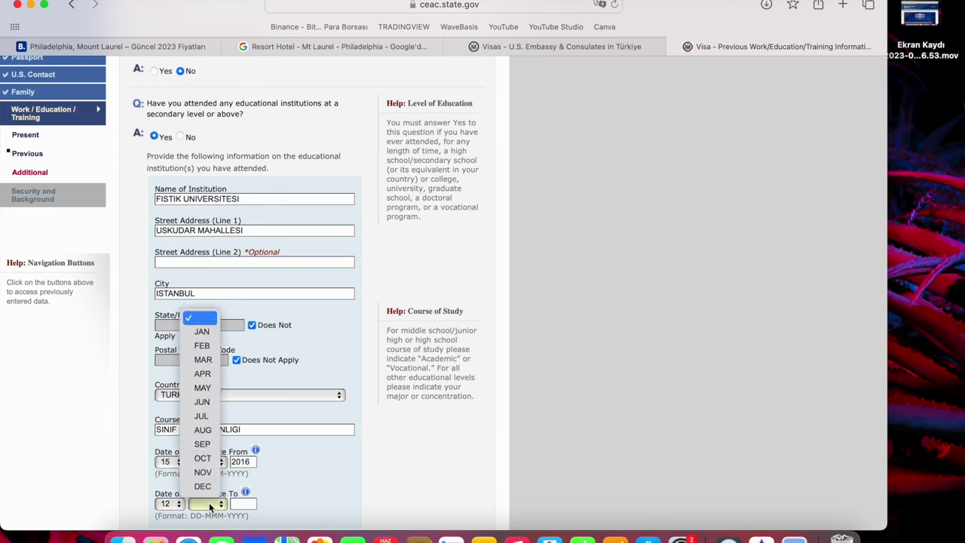
{"action": "left_click", "coordinate": [207, 405]}
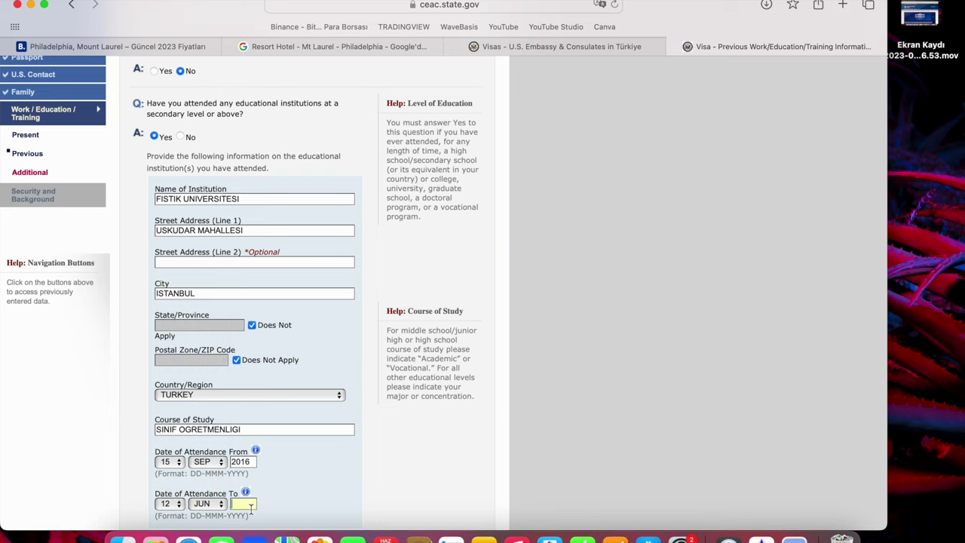
{"action": "type", "text": "202"}
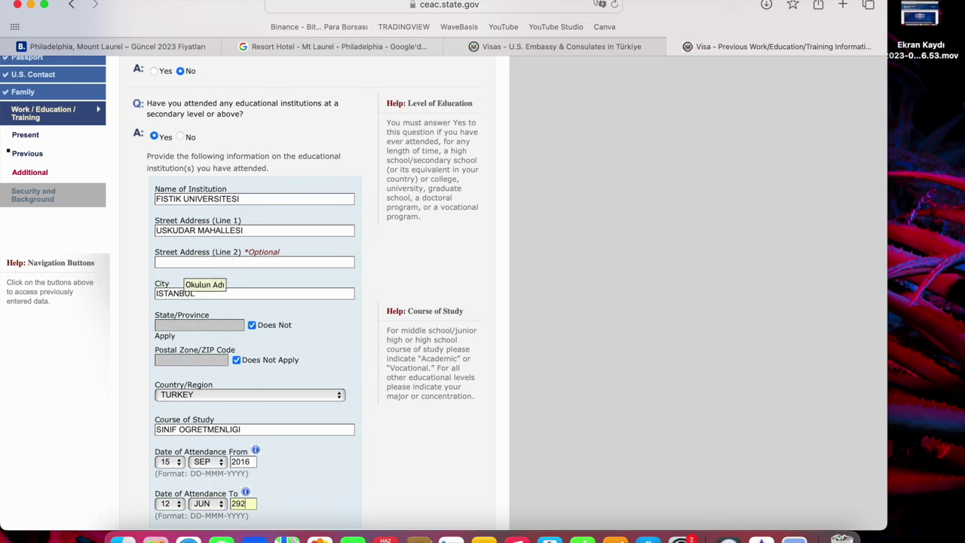
{"action": "type", "text": "0"}
{"action": "scroll", "coordinate": [406, 435], "scroll_direction": "down", "scroll_amount": 2}
{"action": "scroll", "coordinate": [407, 435], "scroll_direction": "down", "scroll_amount": 3}
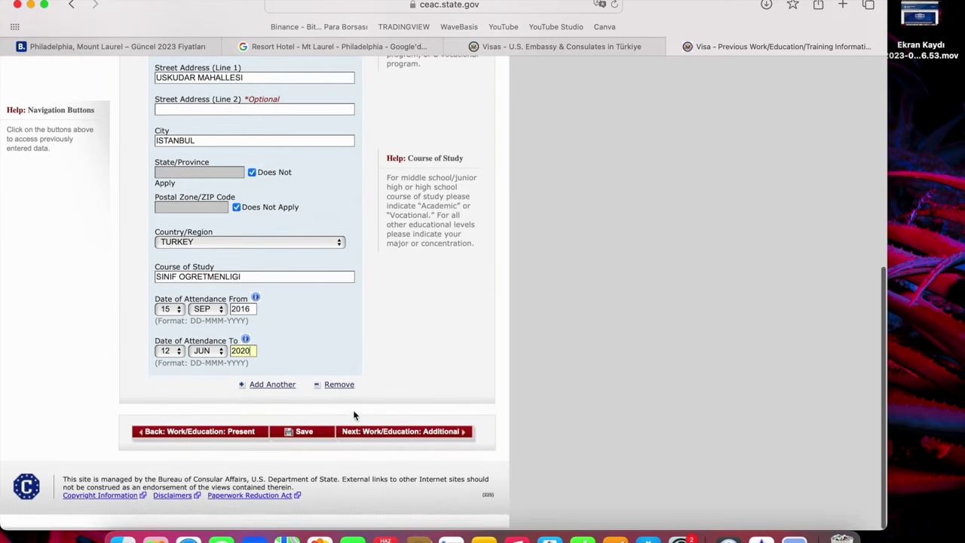
{"action": "left_click", "coordinate": [356, 436]}
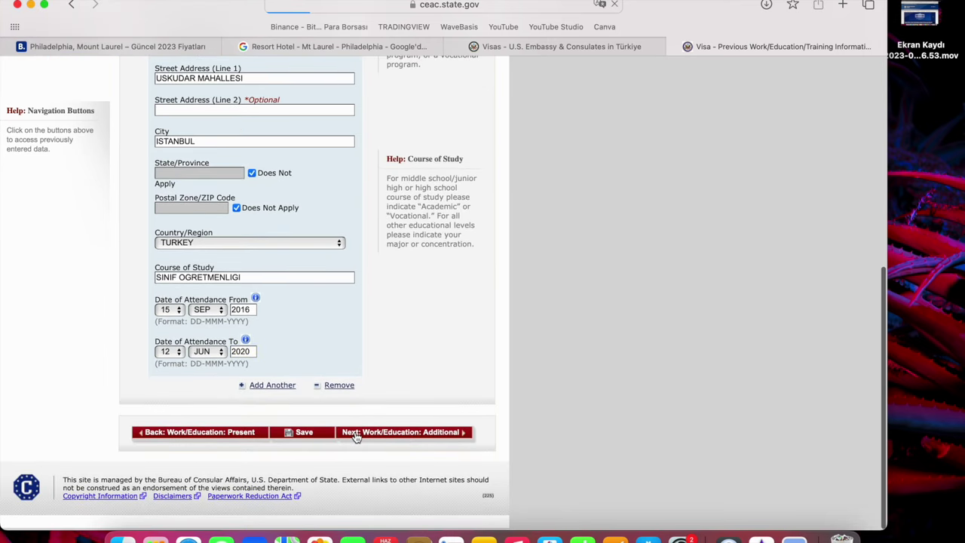
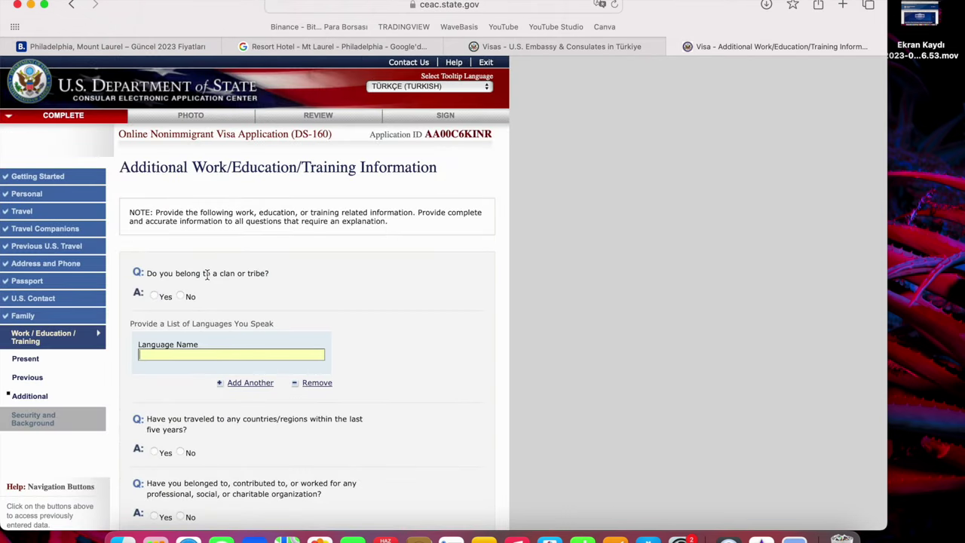
Answer No to clan or tribe membership and enter TURKCE and INGILIZCE as languages spoken.
{"action": "mouse_move", "coordinate": [207, 275]}
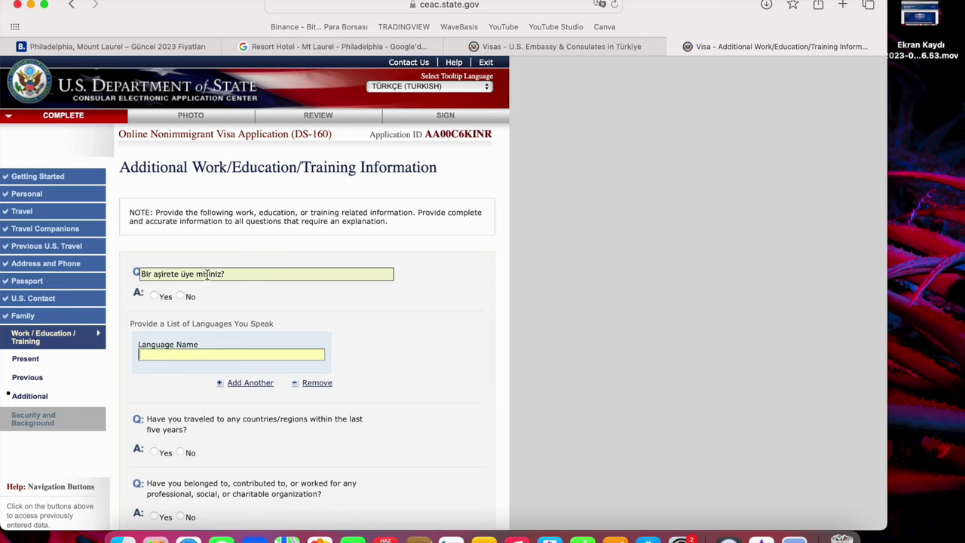
{"action": "left_click", "coordinate": [181, 297]}
{"action": "left_click", "coordinate": [205, 355]}
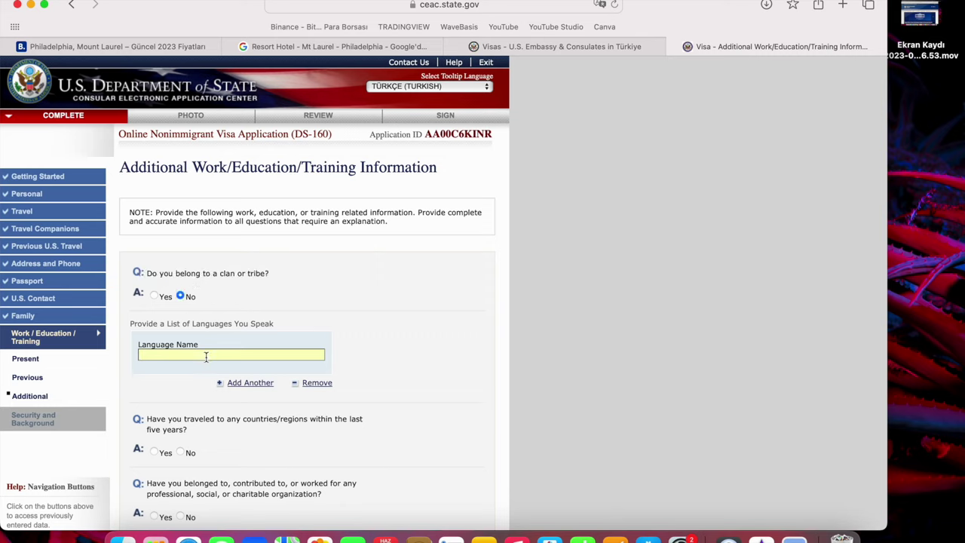
{"action": "type", "text": "TURKCE"}
{"action": "left_click", "coordinate": [259, 388]}
{"action": "type", "text": "INGILIZCE"}
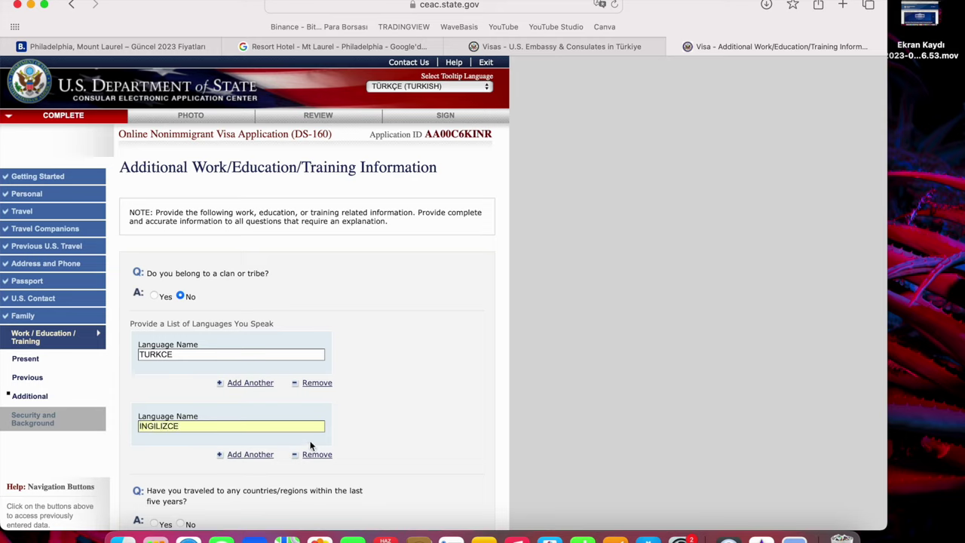
{"action": "scroll", "coordinate": [422, 393], "scroll_direction": "down", "scroll_amount": 3}
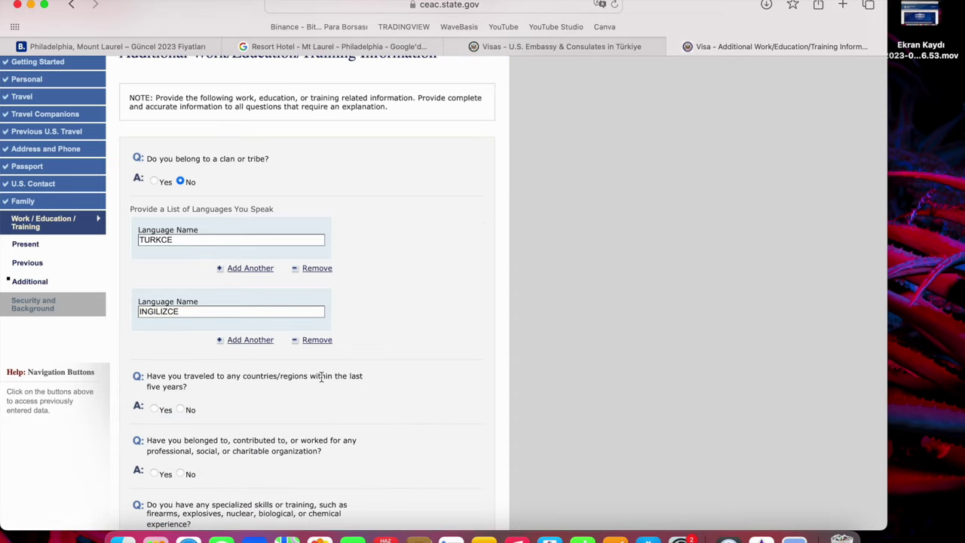
{"action": "mouse_move", "coordinate": [321, 377]}
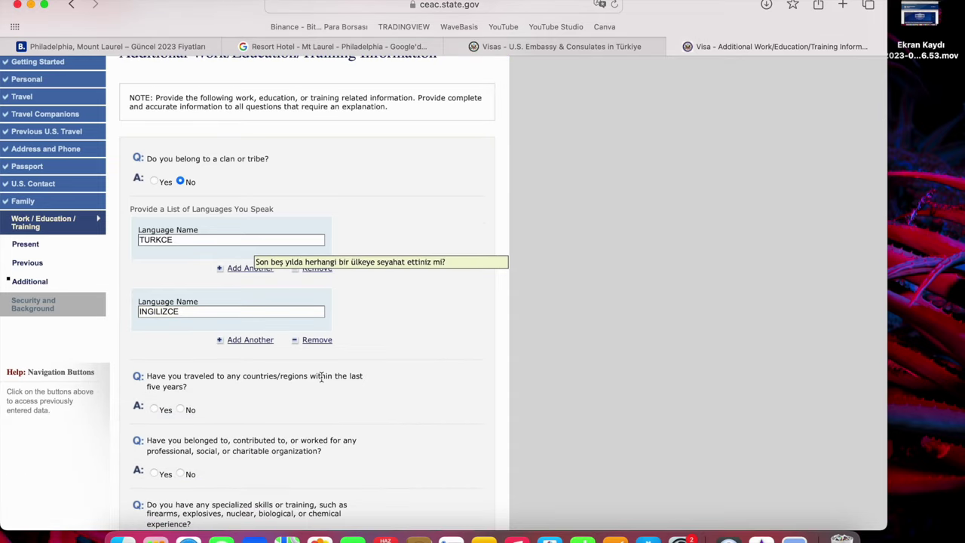
Answer Yes to travel in the last five years and pick ITALY as the first country.
{"action": "left_click", "coordinate": [154, 411]}
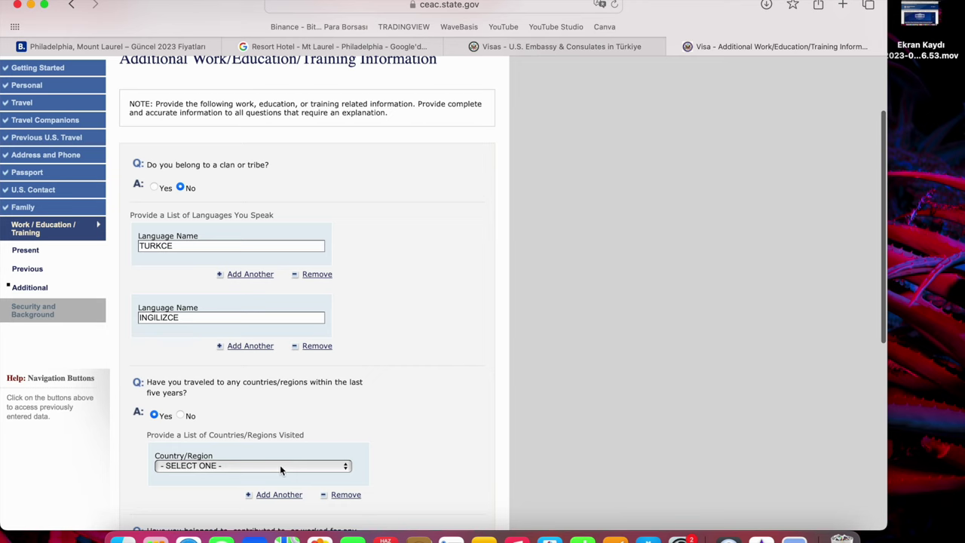
{"action": "left_click", "coordinate": [280, 465]}
{"action": "scroll", "coordinate": [279, 465], "scroll_direction": "down", "scroll_amount": 10}
{"action": "scroll", "coordinate": [280, 465], "scroll_direction": "down", "scroll_amount": 15}
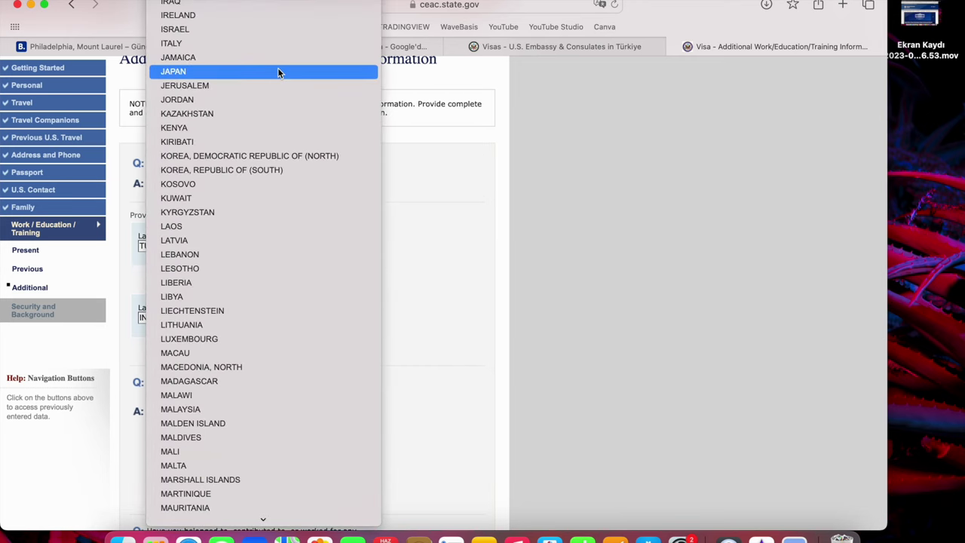
{"action": "left_click", "coordinate": [277, 44]}
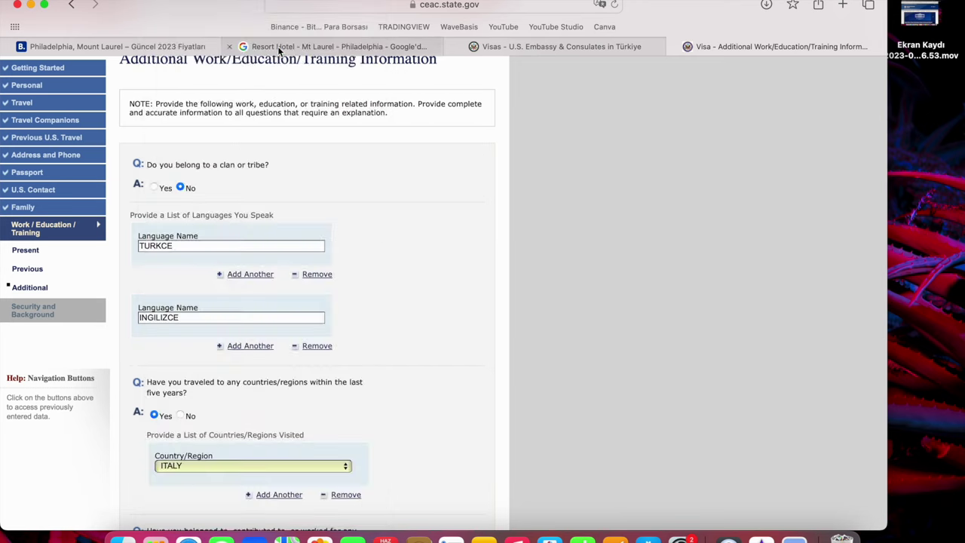
Add a second visited-country entry set to GERMANY.
{"action": "left_click", "coordinate": [279, 495]}
{"action": "scroll", "coordinate": [285, 495], "scroll_direction": "down", "scroll_amount": 3}
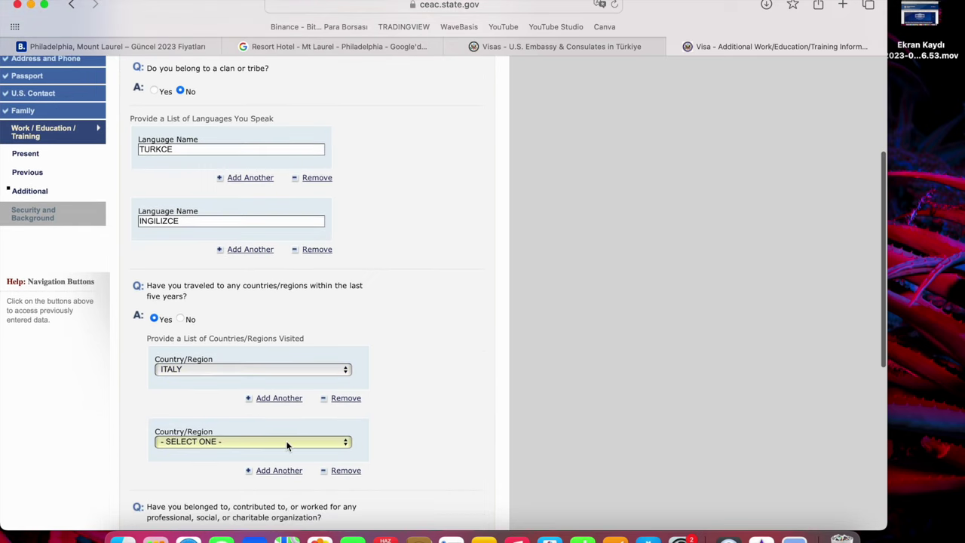
{"action": "left_click", "coordinate": [286, 442]}
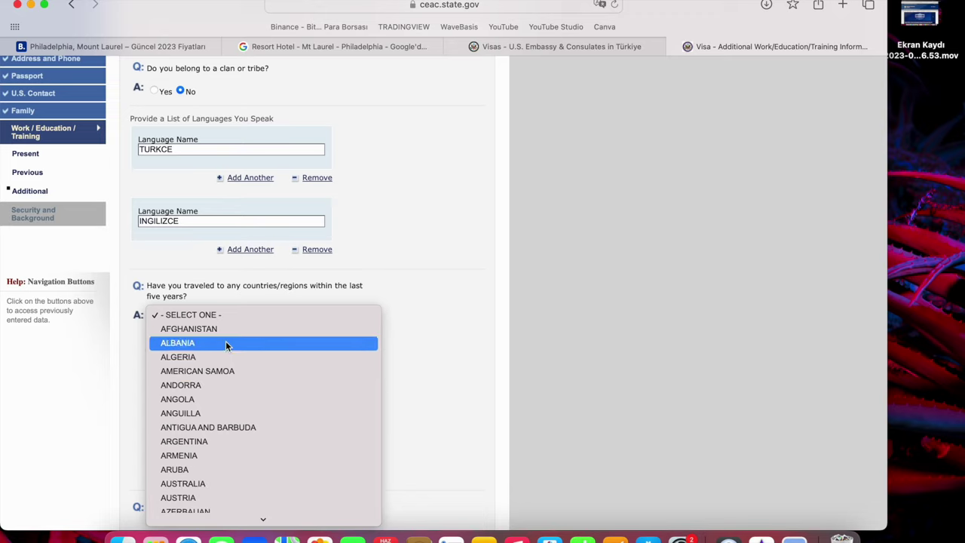
{"action": "scroll", "coordinate": [284, 485], "scroll_direction": "down", "scroll_amount": 10}
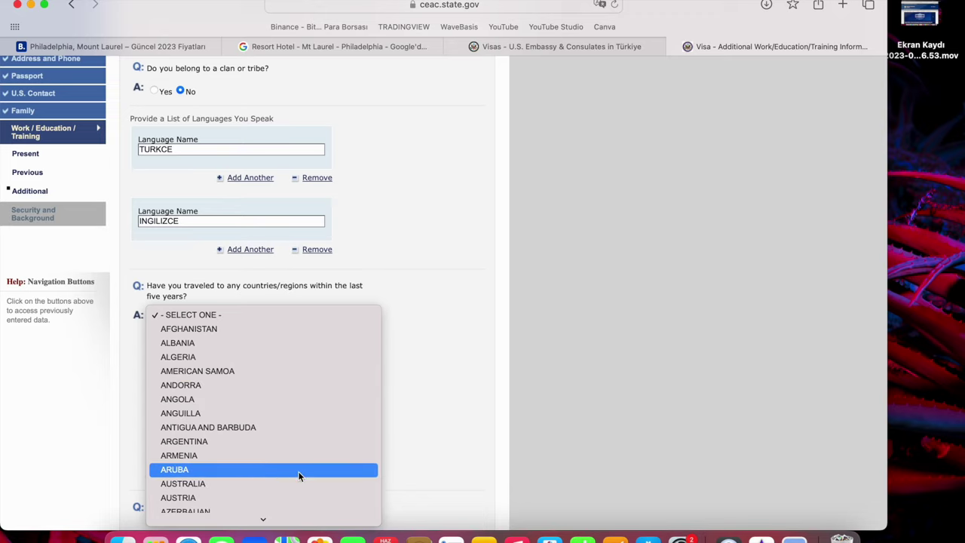
{"action": "scroll", "coordinate": [284, 484], "scroll_direction": "down", "scroll_amount": 15}
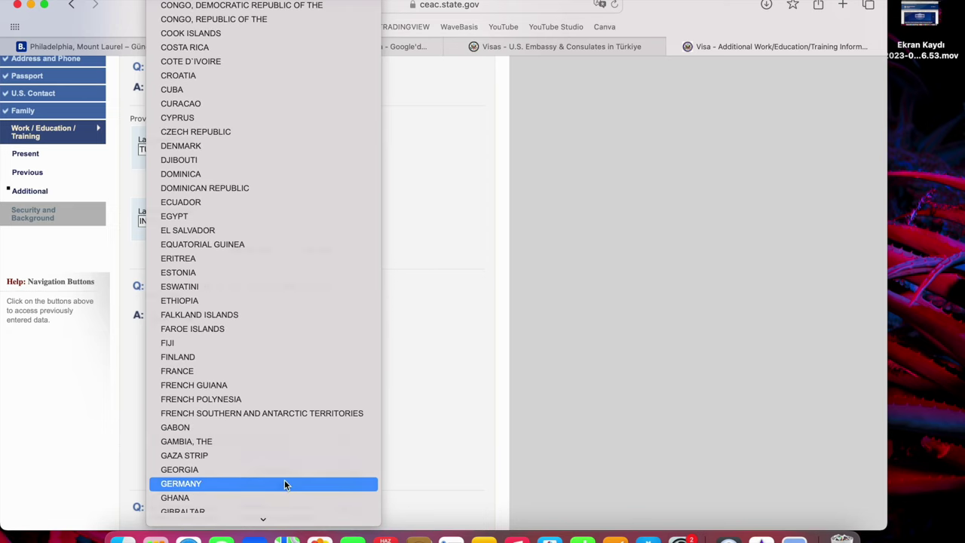
{"action": "left_click", "coordinate": [284, 483]}
{"action": "scroll", "coordinate": [399, 471], "scroll_direction": "down", "scroll_amount": 4}
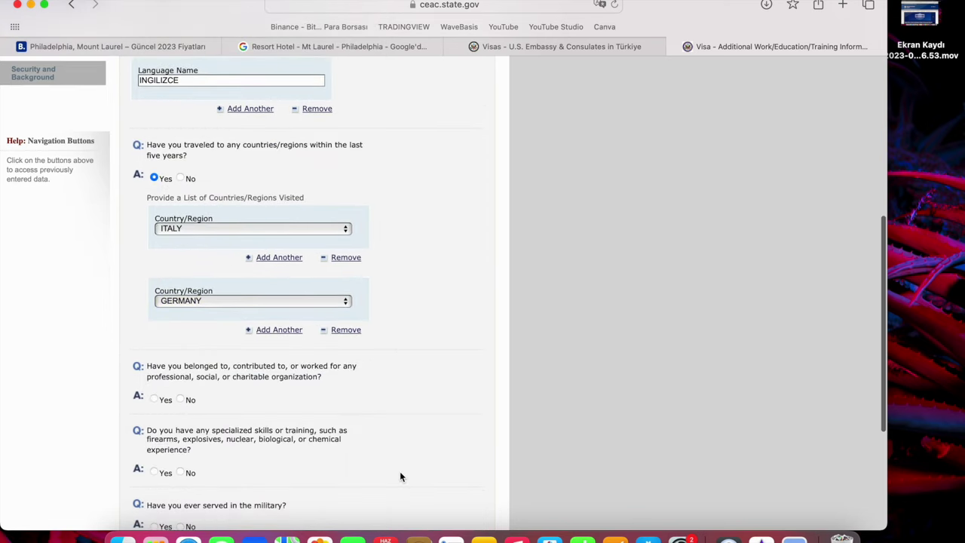
Answer No to the professional organisation, weapons skills, military and paramilitary questions, then submit the page.
{"action": "left_click", "coordinate": [200, 408]}
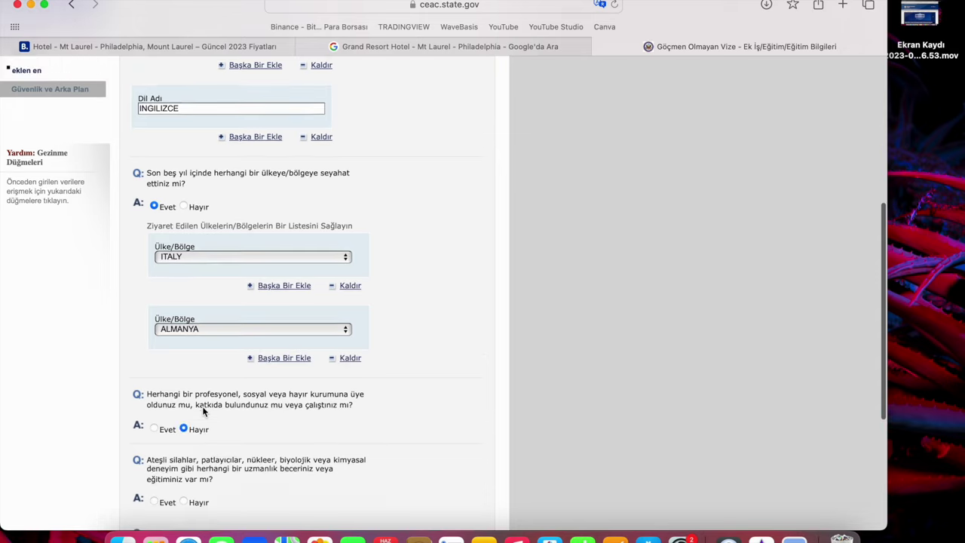
{"action": "scroll", "coordinate": [203, 408], "scroll_direction": "down", "scroll_amount": 5}
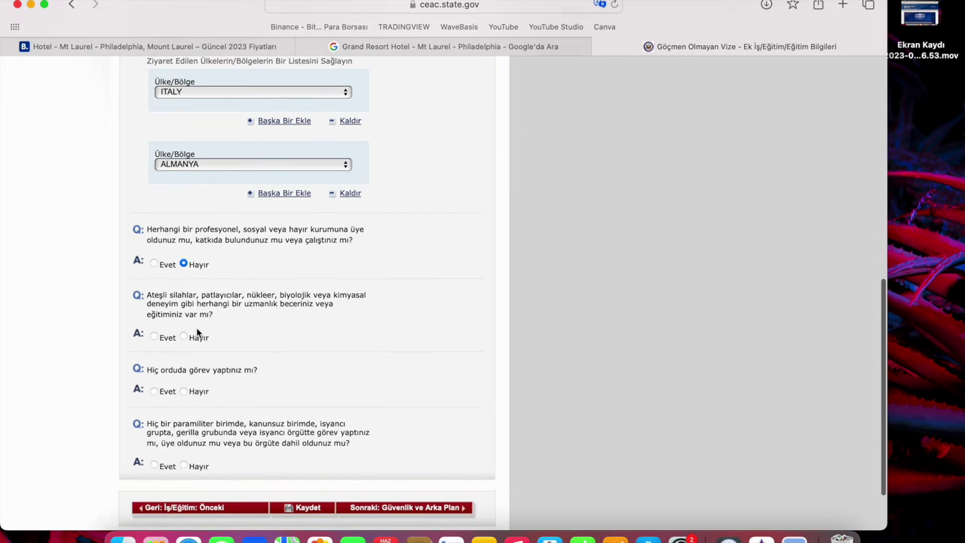
{"action": "left_click", "coordinate": [196, 339]}
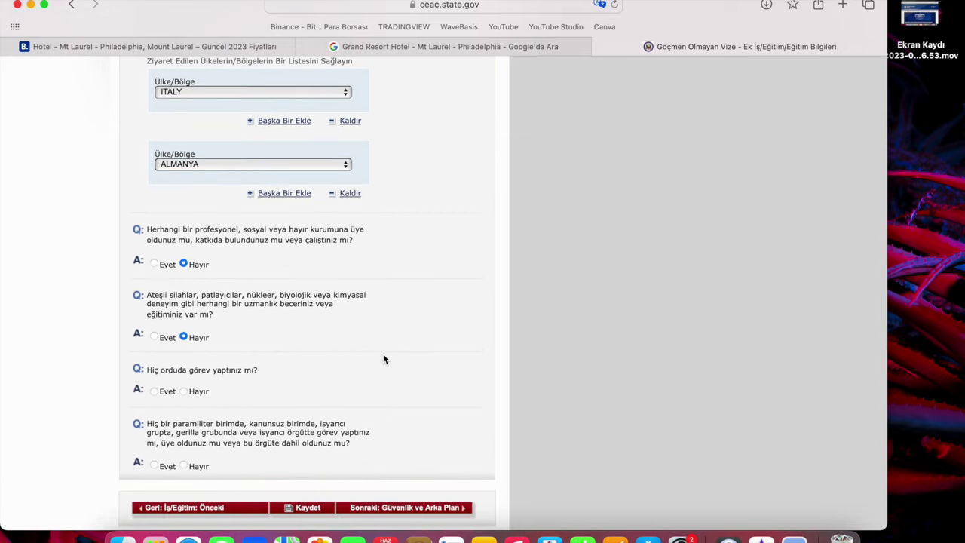
{"action": "scroll", "coordinate": [383, 354], "scroll_direction": "down", "scroll_amount": 2}
{"action": "left_click", "coordinate": [199, 318]}
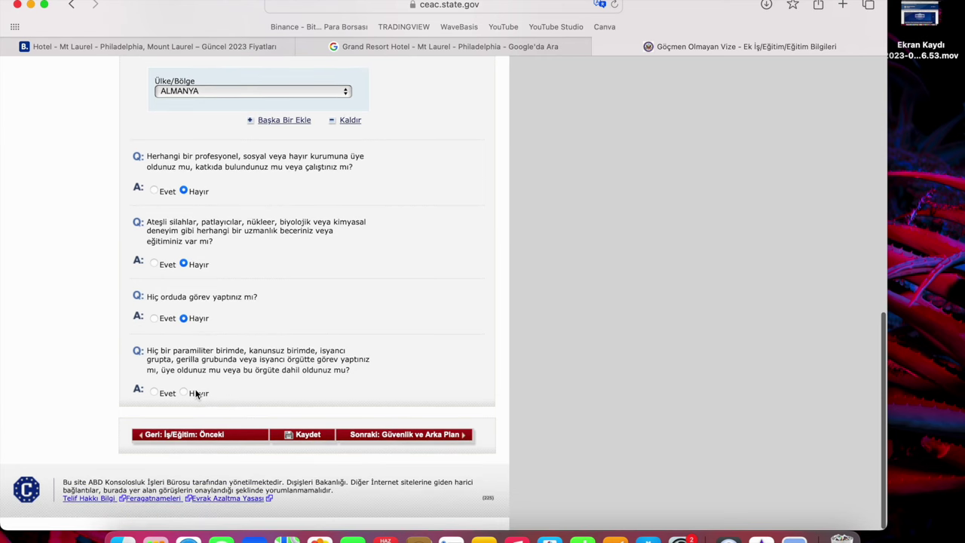
{"action": "left_click", "coordinate": [198, 394]}
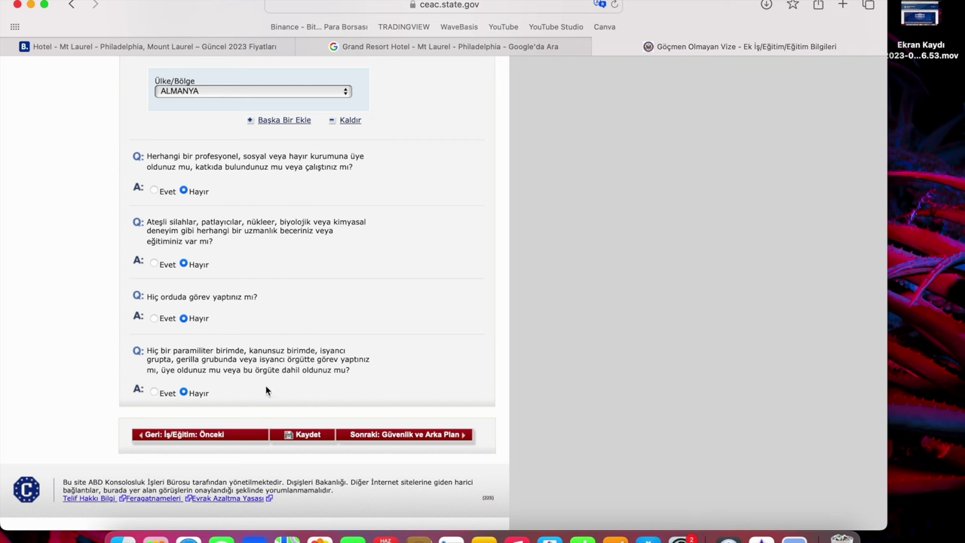
{"action": "left_click", "coordinate": [415, 442]}
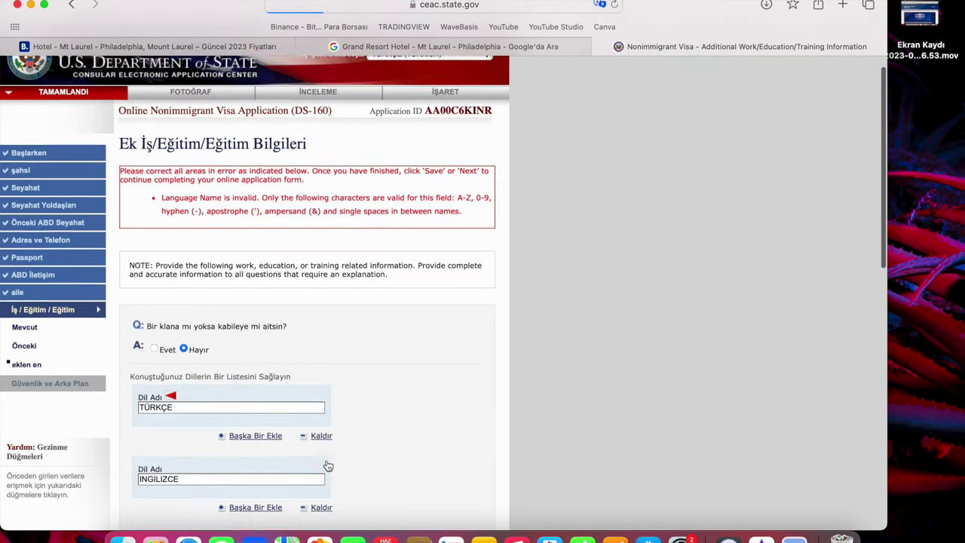
Replace the rejected language names with TURKCE and INGILIZCE and continue to Security and Background.
{"action": "scroll", "coordinate": [224, 383], "scroll_direction": "down", "scroll_amount": 2}
{"action": "left_click", "coordinate": [172, 350]}
{"action": "key", "text": "BackSpace"}
{"action": "key", "text": "BackSpace"}
{"action": "key", "text": "BackSpace"}
{"action": "key", "text": "BackSpace"}
{"action": "key", "text": "BackSpace"}
{"action": "key", "text": "BackSpace"}
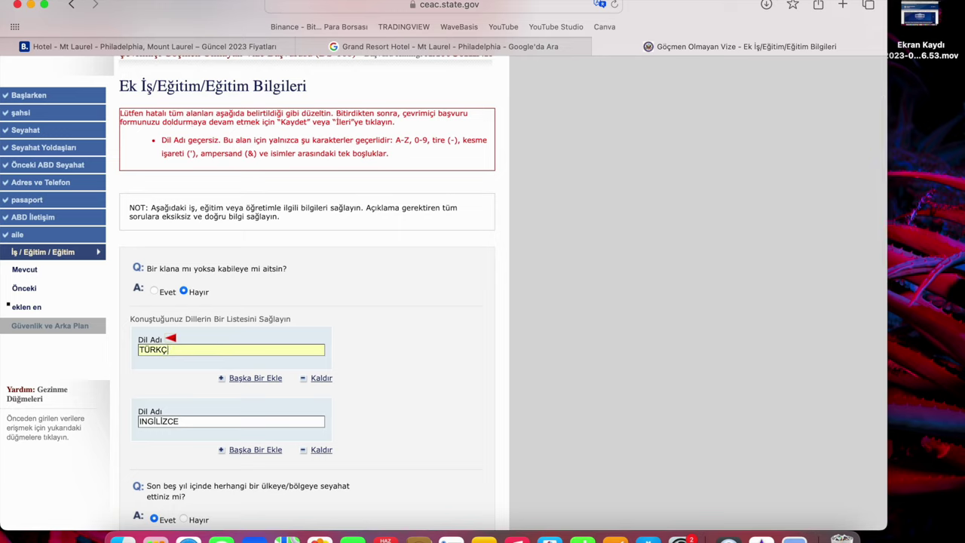
{"action": "type", "text": "TURKCE"}
{"action": "key", "text": "Tab"}
{"action": "type", "text": "INNG"}
{"action": "type", "text": "I"}
{"action": "key", "text": "BackSpace"}
{"action": "key", "text": "BackSpace"}
{"action": "key", "text": "BackSpace"}
{"action": "key", "text": "BackSpace"}
{"action": "key", "text": "BackSpace"}
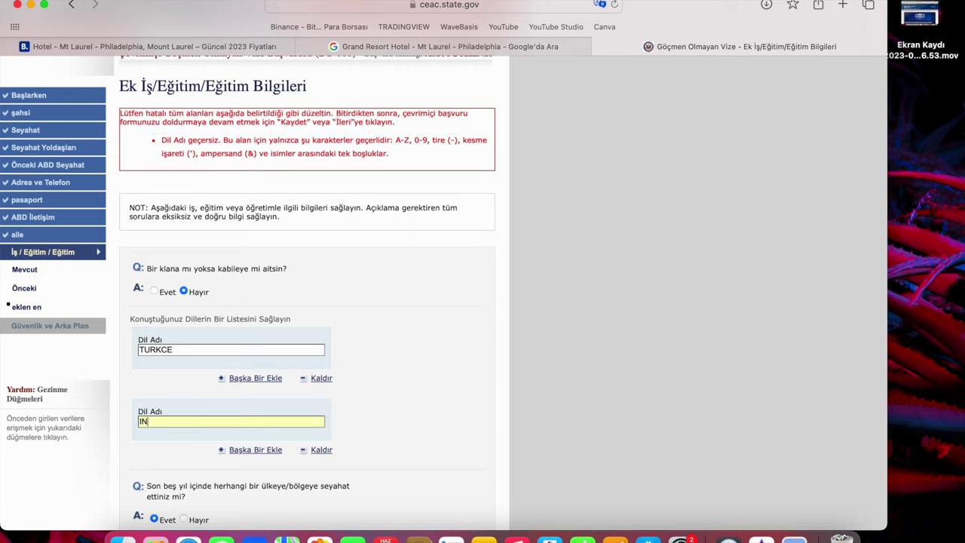
{"action": "type", "text": "INGILIZCE"}
{"action": "scroll", "coordinate": [207, 446], "scroll_direction": "down", "scroll_amount": 10}
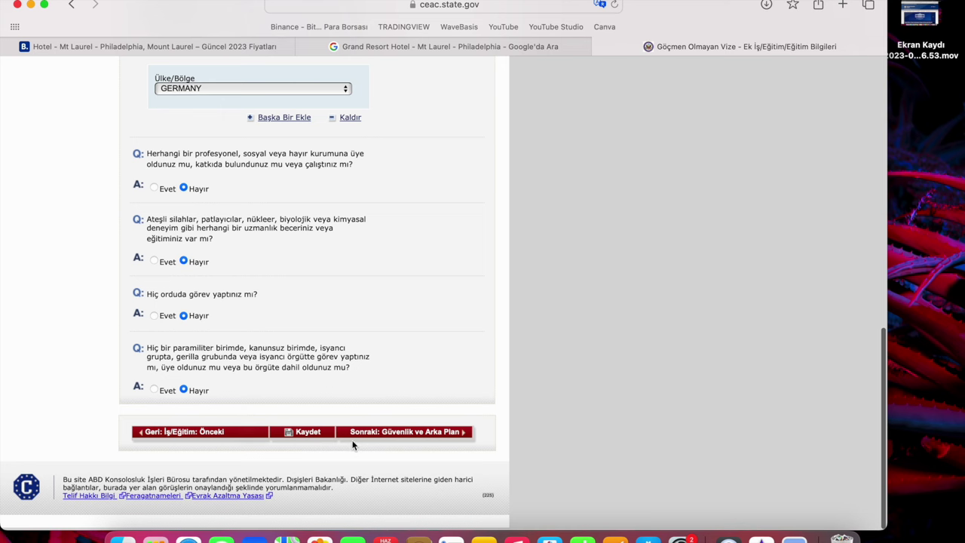
{"action": "left_click", "coordinate": [378, 435]}
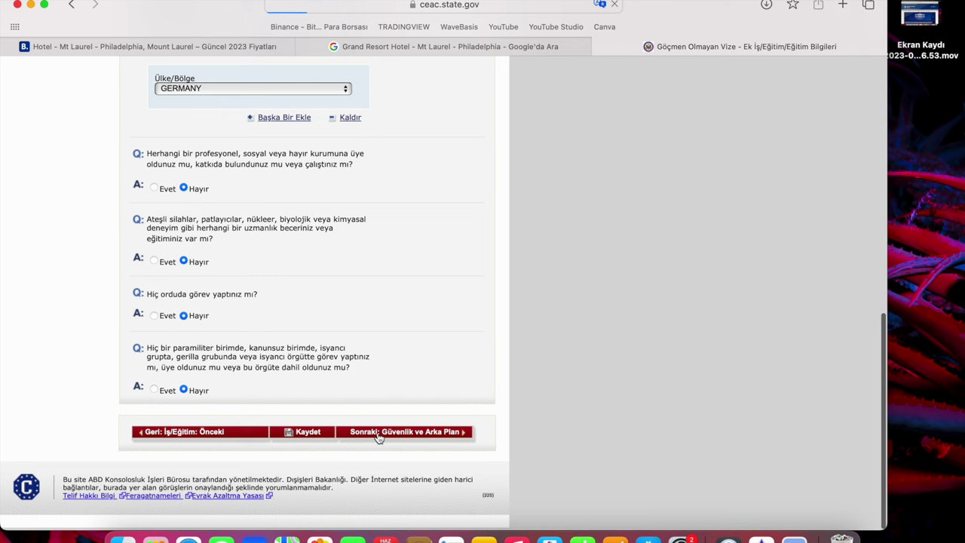
In Part 1, answer No to communicable disease, mental or physical disorder and drug abuse.
{"action": "left_click", "coordinate": [447, 439]}
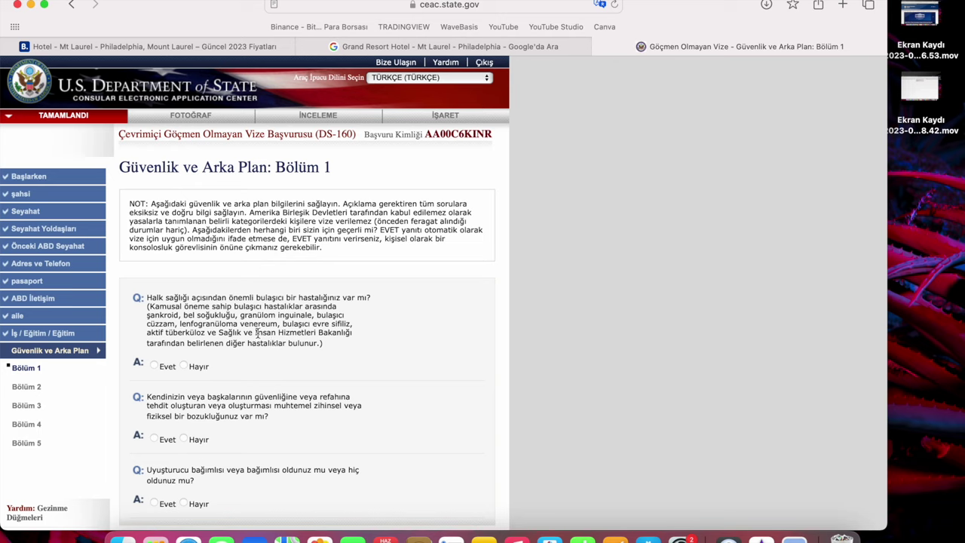
{"action": "left_click", "coordinate": [185, 367]}
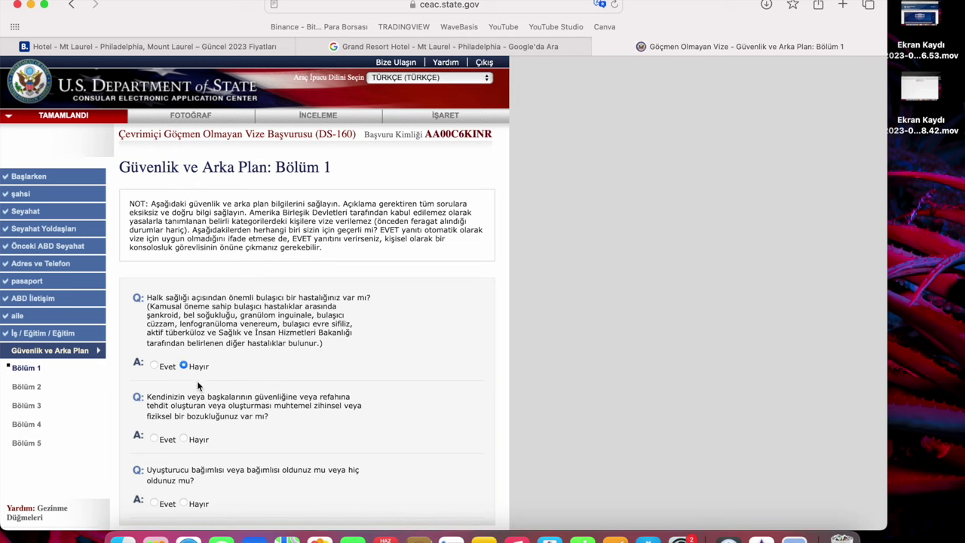
{"action": "left_click", "coordinate": [184, 438]}
{"action": "scroll", "coordinate": [303, 439], "scroll_direction": "down", "scroll_amount": 2}
{"action": "left_click", "coordinate": [198, 443]}
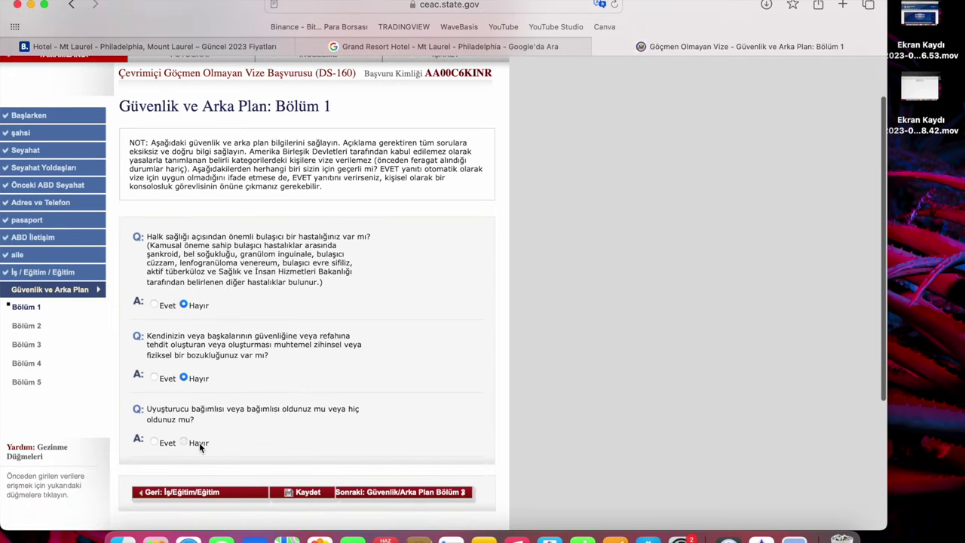
{"action": "left_click", "coordinate": [391, 492]}
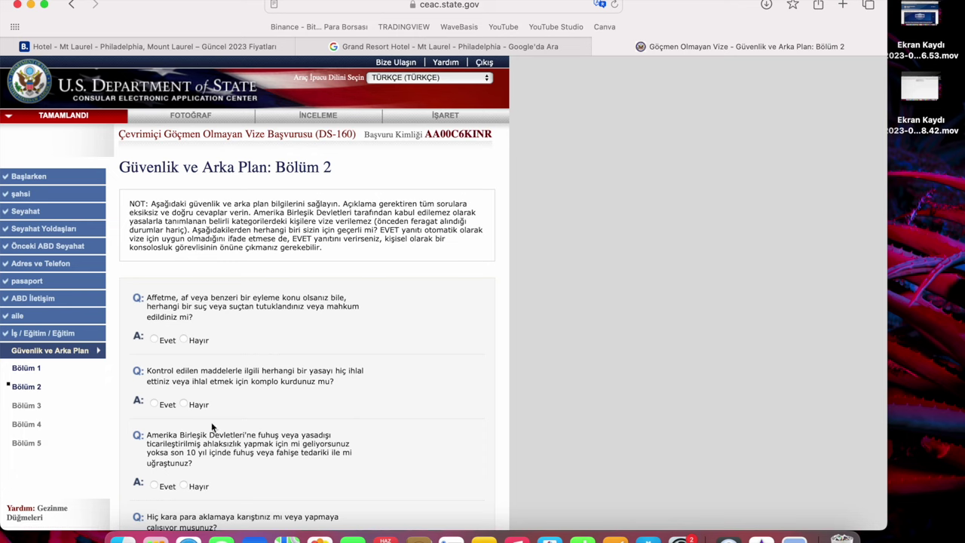
In Part 2, answer No to arrest, controlled substances, prostitution and money laundering questions.
{"action": "left_click", "coordinate": [199, 340]}
{"action": "left_click", "coordinate": [199, 405]}
{"action": "scroll", "coordinate": [199, 407], "scroll_direction": "down", "scroll_amount": 2}
{"action": "left_click", "coordinate": [199, 426]}
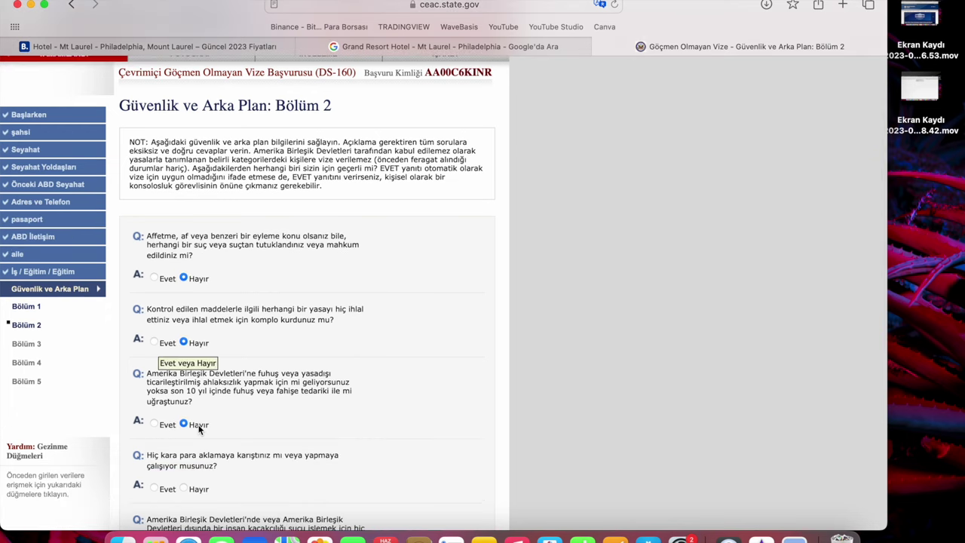
{"action": "scroll", "coordinate": [199, 427], "scroll_direction": "down", "scroll_amount": 5}
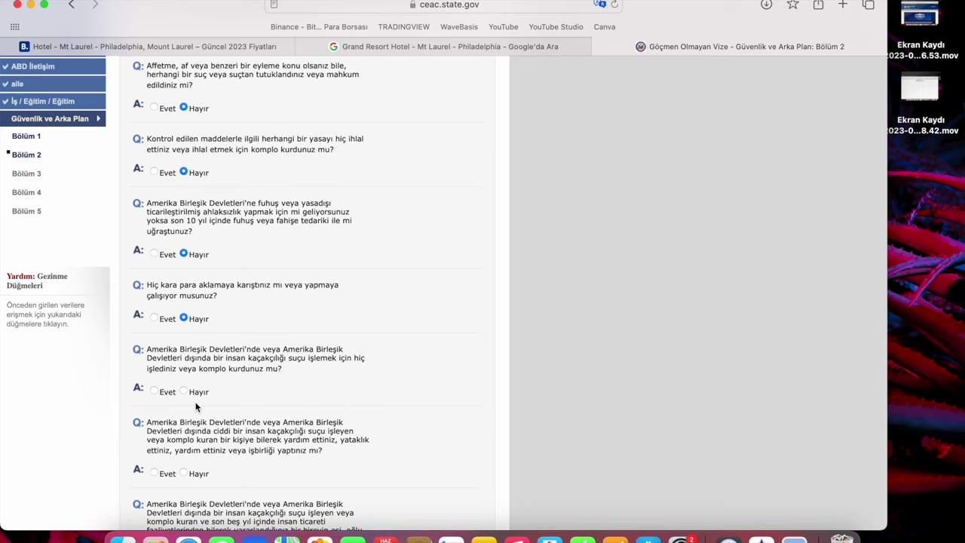
{"action": "left_click", "coordinate": [187, 389]}
{"action": "scroll", "coordinate": [187, 398], "scroll_direction": "down", "scroll_amount": 3}
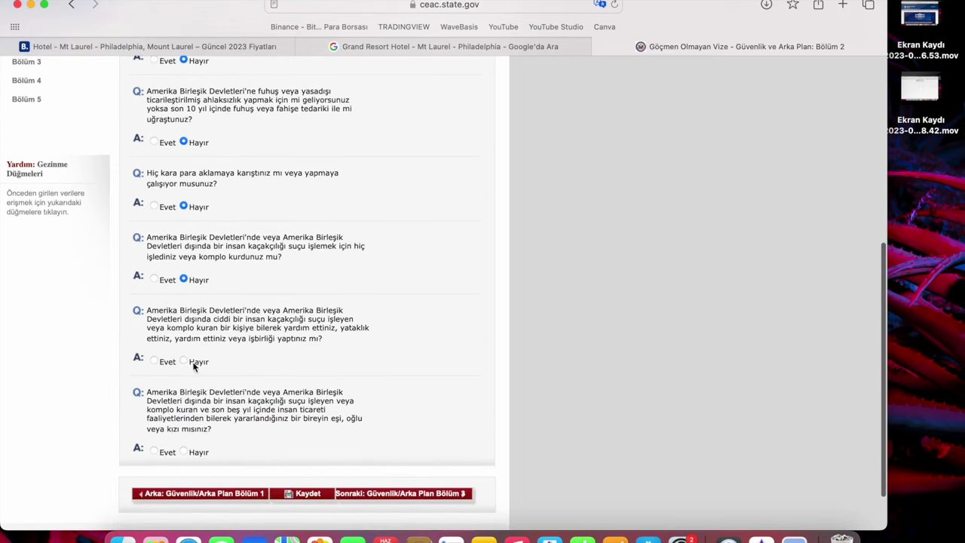
{"action": "left_click", "coordinate": [364, 495]}
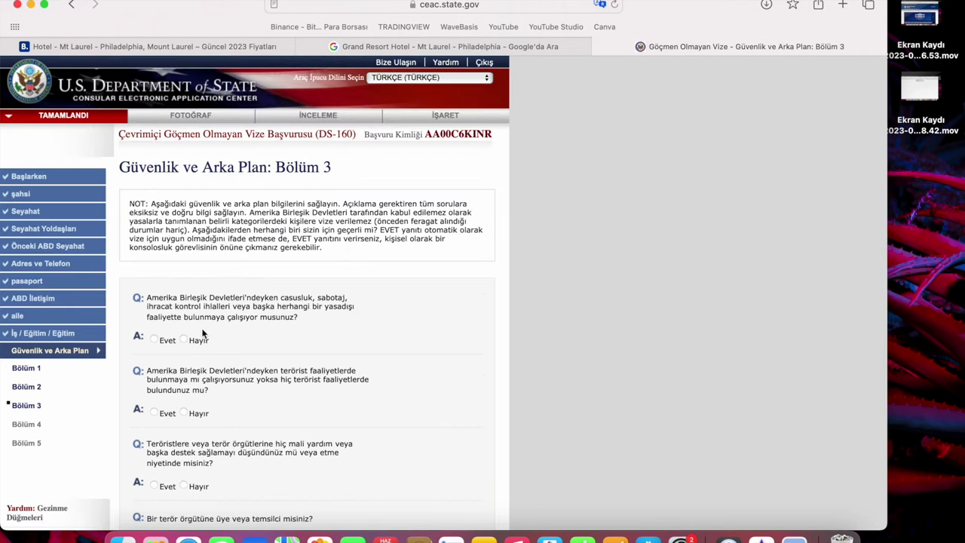
Answer No to the espionage, terrorism, terrorist financing, membership, relative-support and genocide questions.
{"action": "left_click", "coordinate": [199, 340]}
{"action": "left_click", "coordinate": [199, 412]}
{"action": "scroll", "coordinate": [195, 392], "scroll_direction": "down", "scroll_amount": 3}
{"action": "left_click", "coordinate": [194, 403]}
{"action": "left_click", "coordinate": [198, 456]}
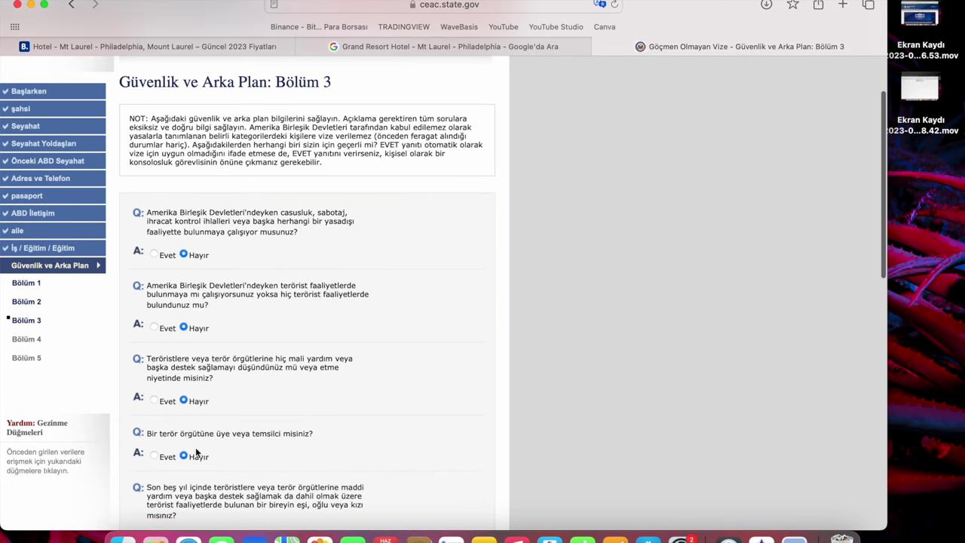
{"action": "scroll", "coordinate": [199, 456], "scroll_direction": "down", "scroll_amount": 5}
{"action": "left_click", "coordinate": [198, 379]}
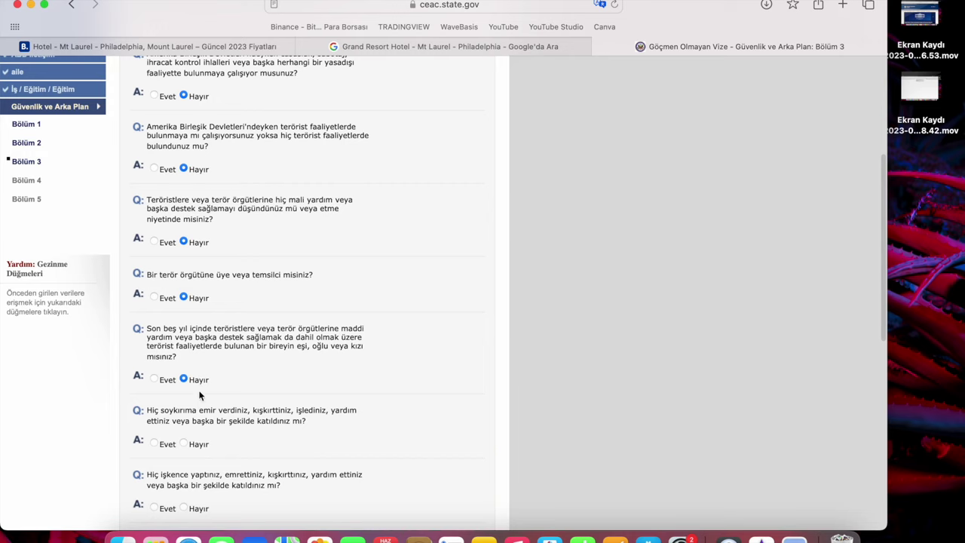
{"action": "left_click", "coordinate": [196, 444]}
Answer No to the torture, child soldiers, religious freedom and organ trafficking questions.
{"action": "scroll", "coordinate": [197, 445], "scroll_direction": "down", "scroll_amount": 3}
{"action": "left_click", "coordinate": [198, 433]}
{"action": "scroll", "coordinate": [220, 500], "scroll_direction": "down", "scroll_amount": 2}
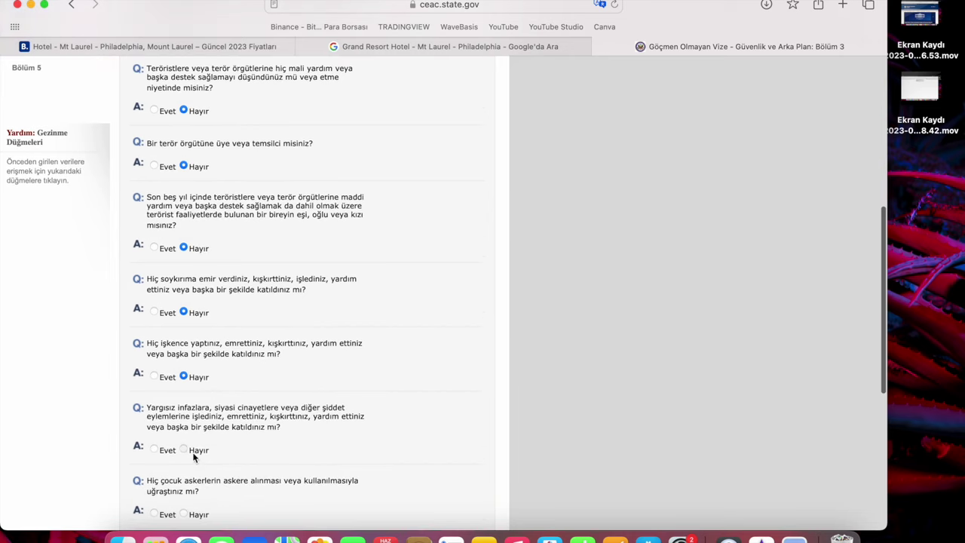
{"action": "scroll", "coordinate": [204, 490], "scroll_direction": "down", "scroll_amount": 1}
{"action": "left_click", "coordinate": [204, 486]}
{"action": "scroll", "coordinate": [204, 486], "scroll_direction": "down", "scroll_amount": 2}
{"action": "left_click", "coordinate": [197, 490]}
{"action": "scroll", "coordinate": [198, 483], "scroll_direction": "down", "scroll_amount": 5}
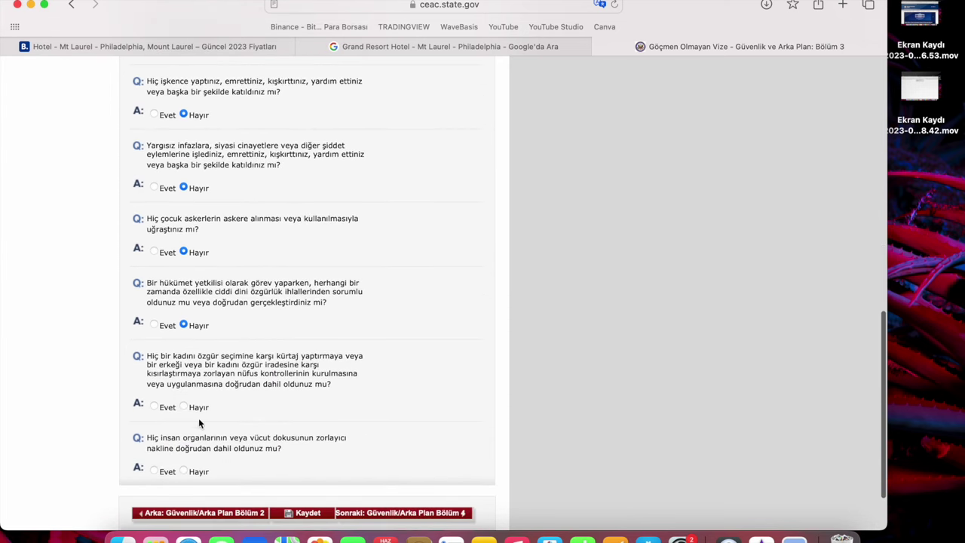
{"action": "left_click", "coordinate": [195, 472]}
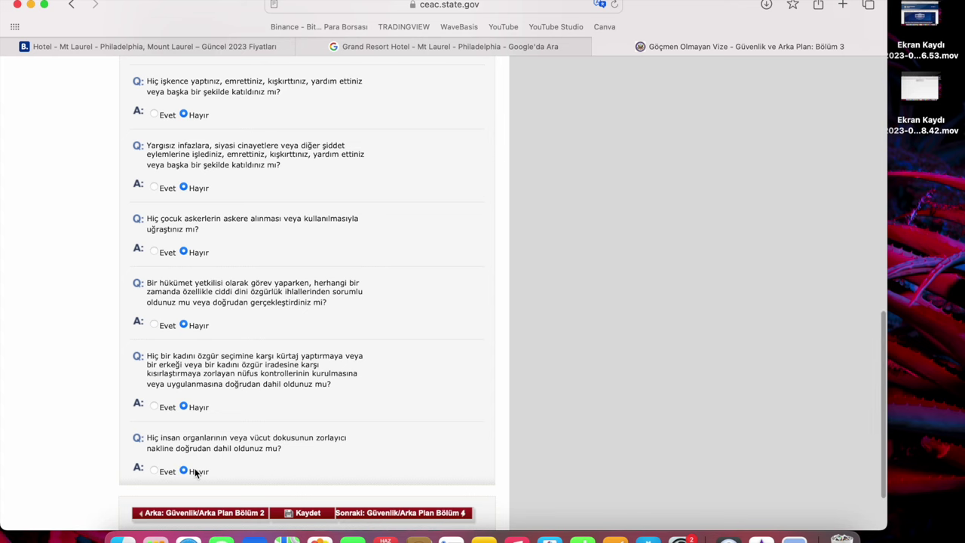
Answer No to deportation in Part 4, and to child custody and illegal voting in Part 5.
{"action": "left_click", "coordinate": [430, 514]}
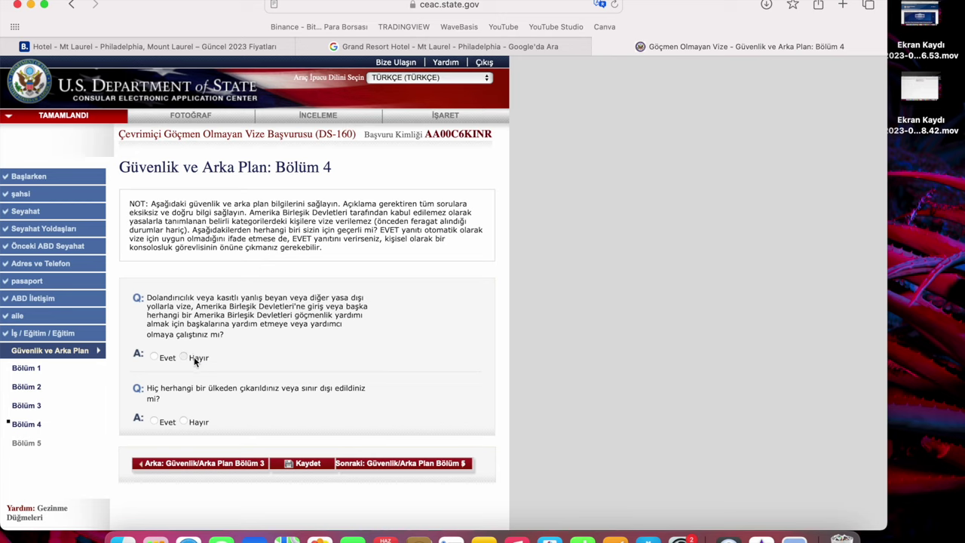
{"action": "left_click", "coordinate": [184, 422]}
{"action": "left_click", "coordinate": [367, 465]}
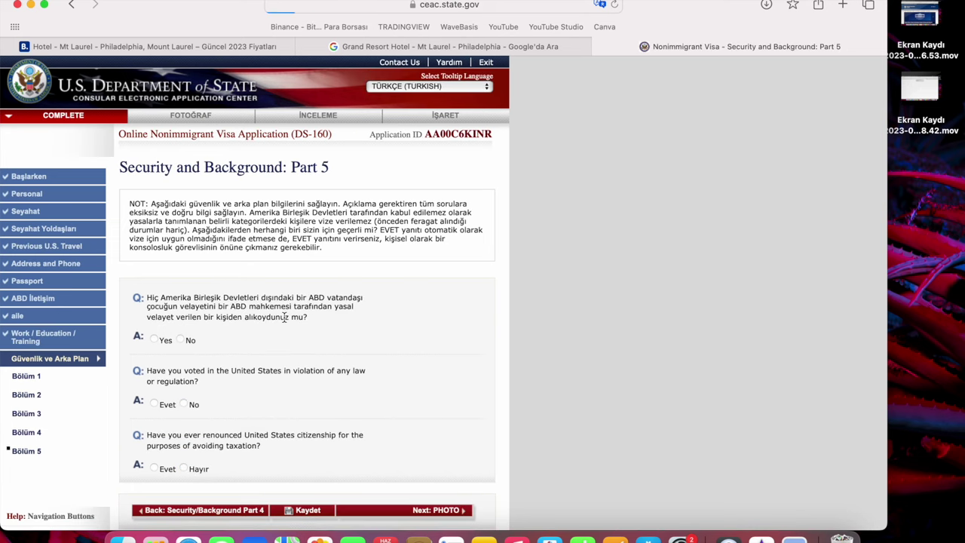
{"action": "left_click", "coordinate": [184, 341]}
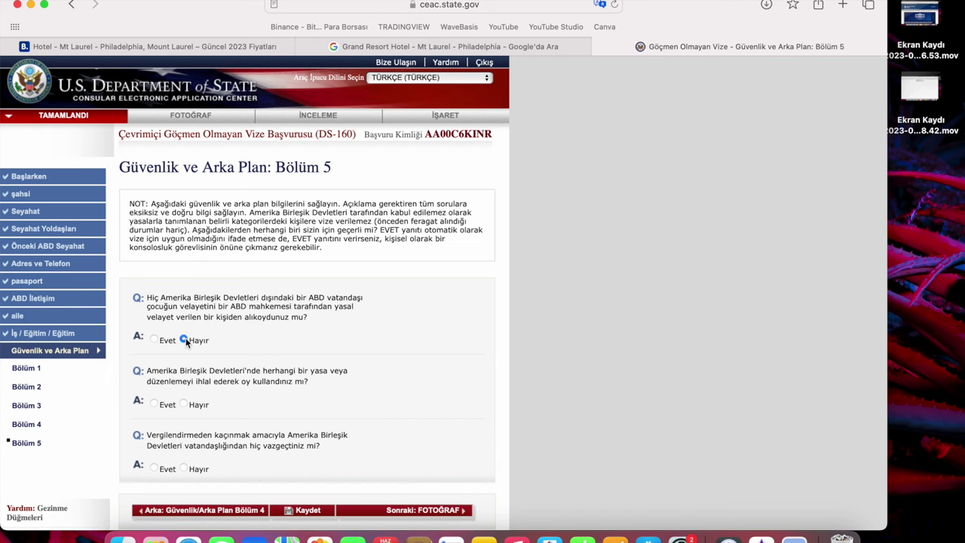
{"action": "scroll", "coordinate": [186, 354], "scroll_direction": "down", "scroll_amount": 2}
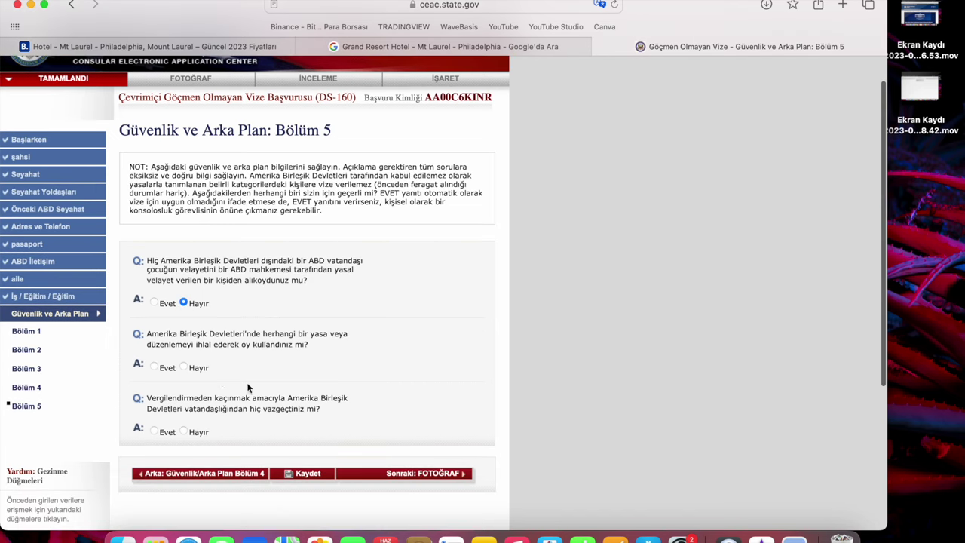
{"action": "left_click", "coordinate": [184, 368]}
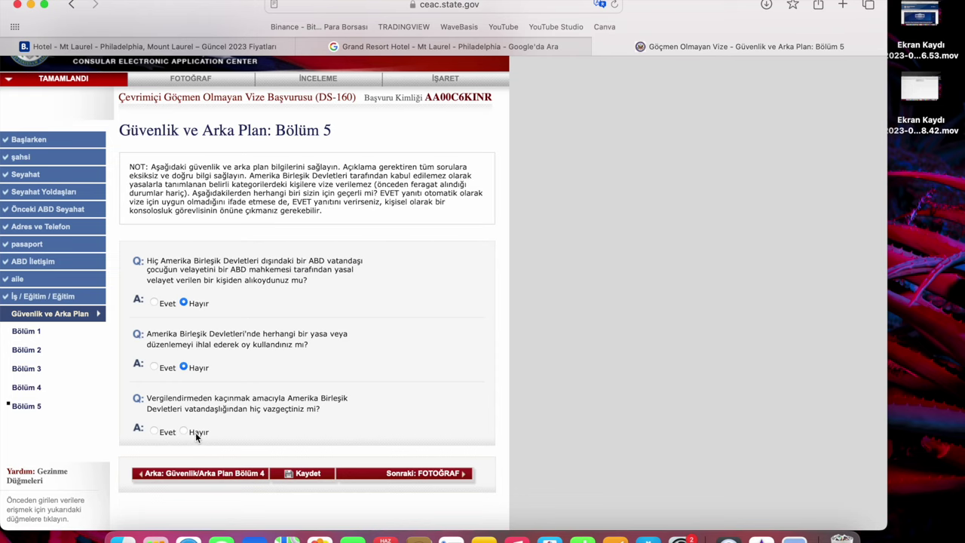
{"action": "left_click", "coordinate": [453, 474]}
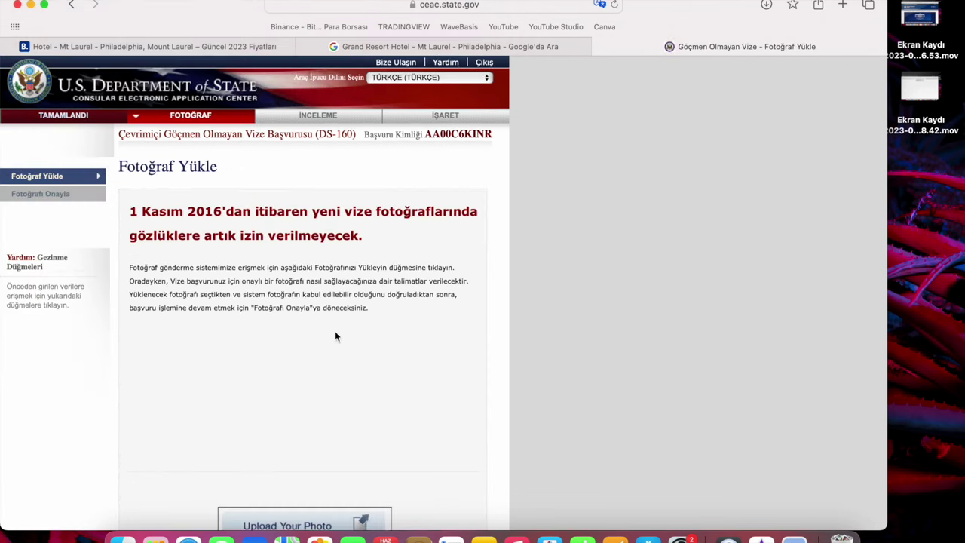
Choose the cropped portrait jpg and upload it for the photo quality check.
{"action": "scroll", "coordinate": [367, 293], "scroll_direction": "down", "scroll_amount": 1}
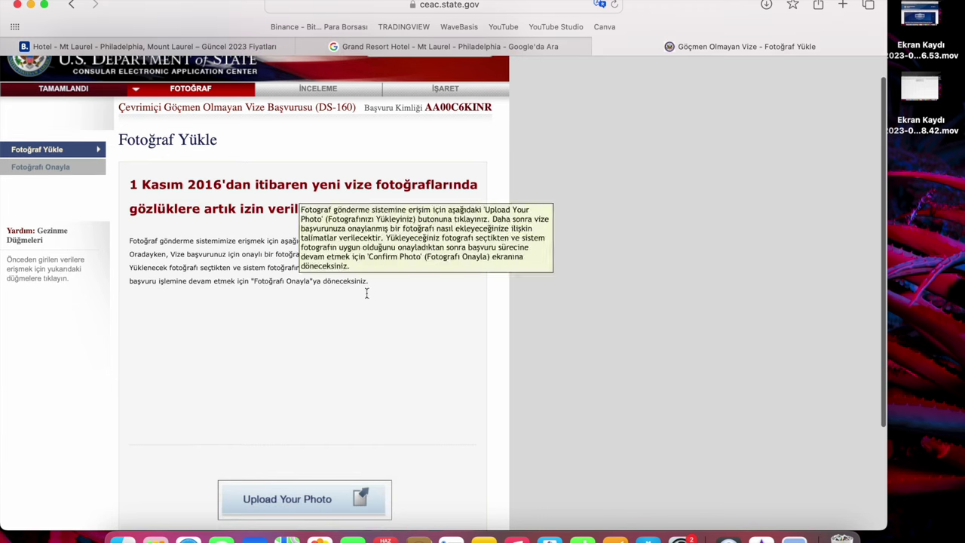
{"action": "left_click", "coordinate": [311, 503]}
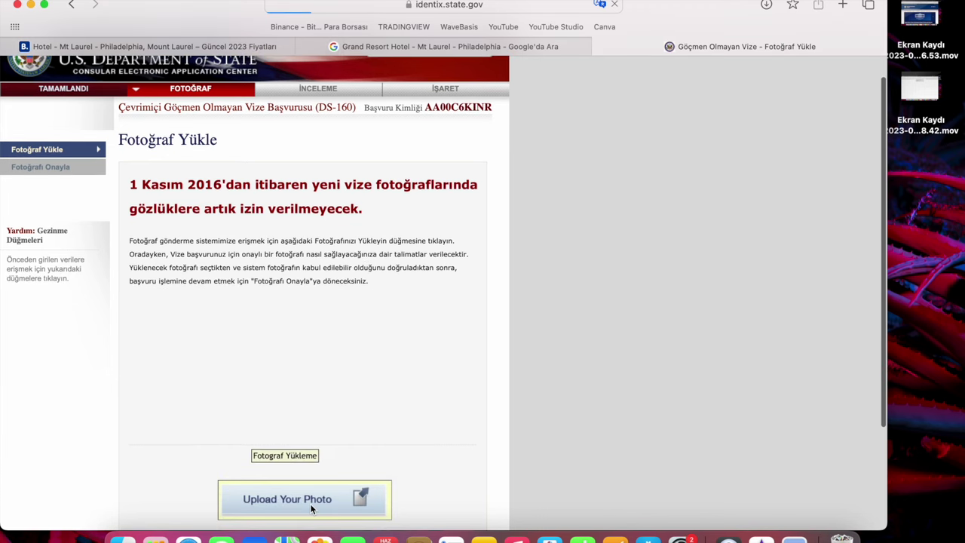
{"action": "left_click", "coordinate": [218, 456]}
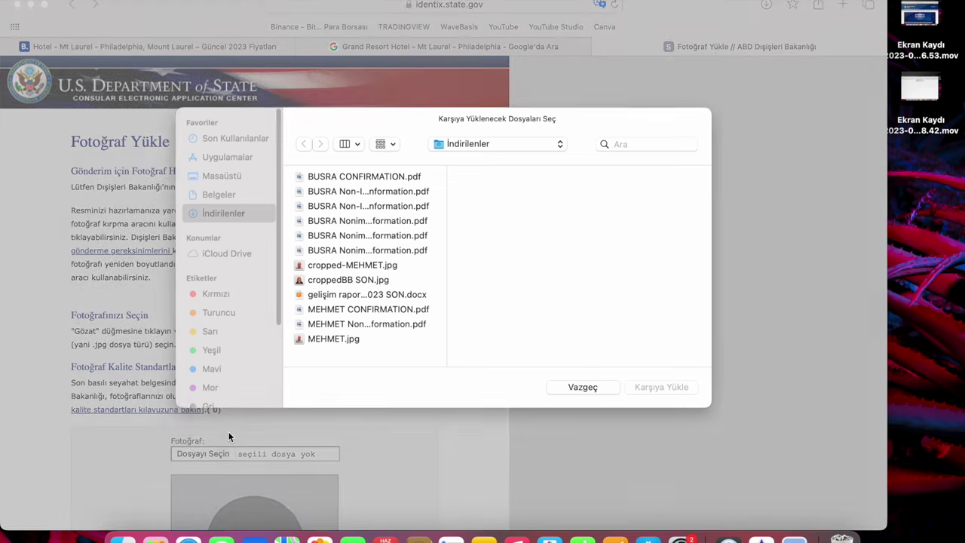
{"action": "left_click", "coordinate": [336, 339]}
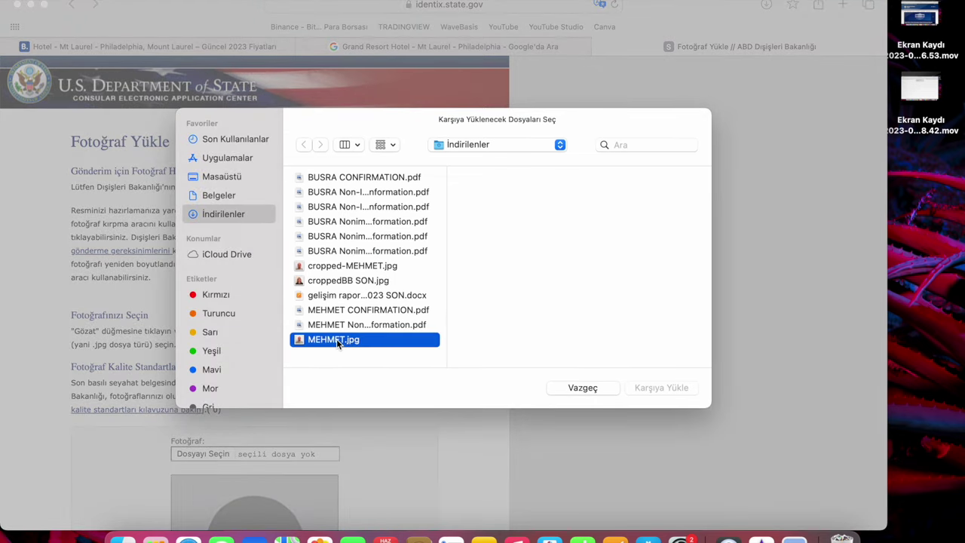
{"action": "left_click", "coordinate": [391, 267]}
{"action": "left_click", "coordinate": [653, 388]}
{"action": "scroll", "coordinate": [396, 453], "scroll_direction": "down", "scroll_amount": 5}
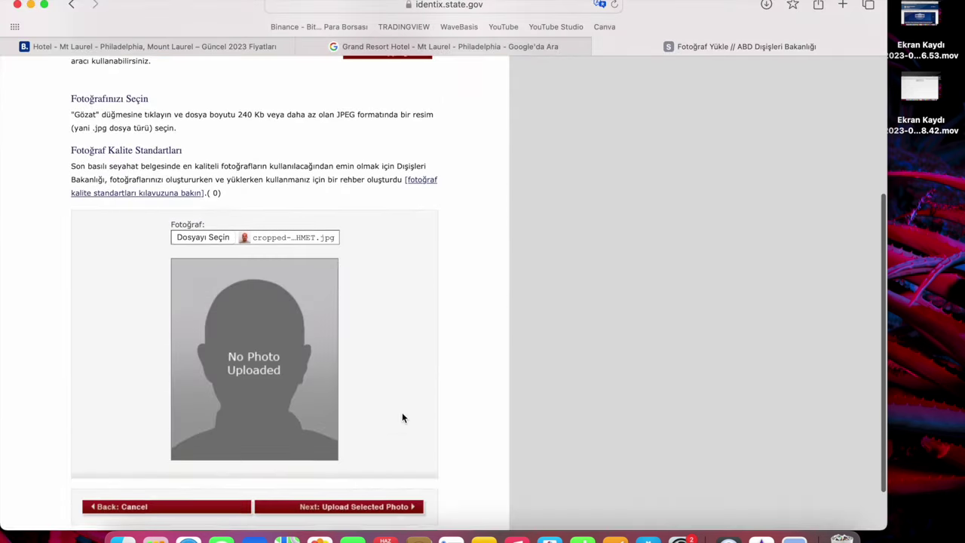
{"action": "left_click", "coordinate": [378, 449]}
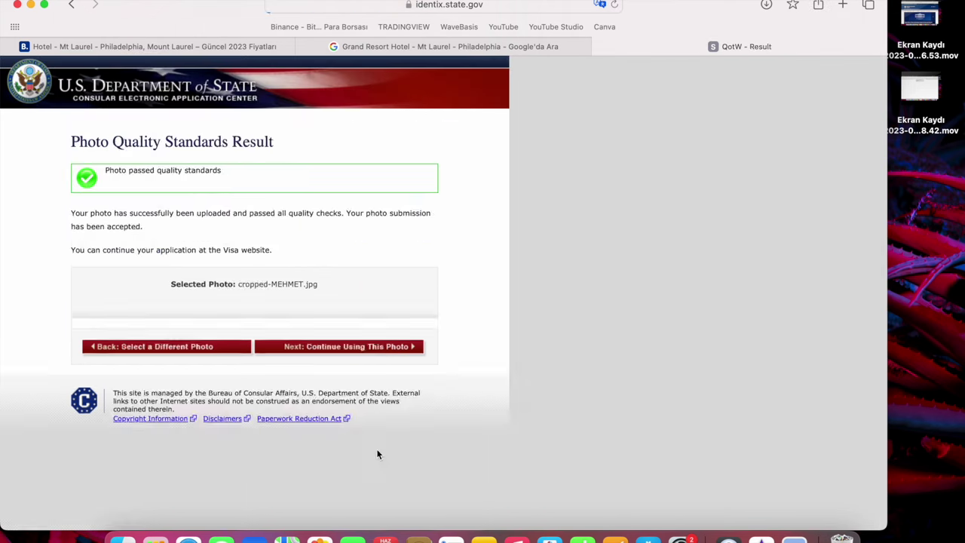
Keep the approved photo and continue to the application review.
{"action": "scroll", "coordinate": [173, 183], "scroll_direction": "left", "scroll_amount": 5}
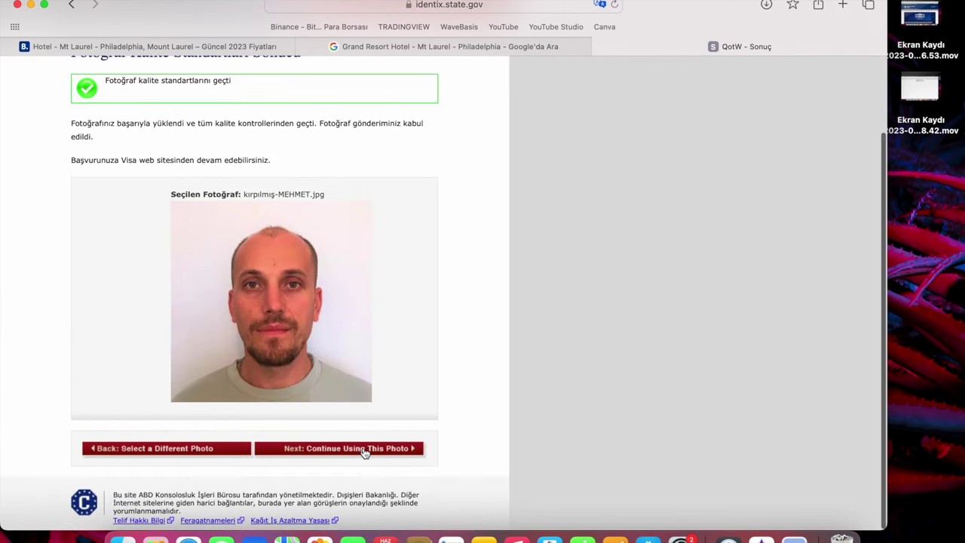
{"action": "left_click", "coordinate": [365, 449]}
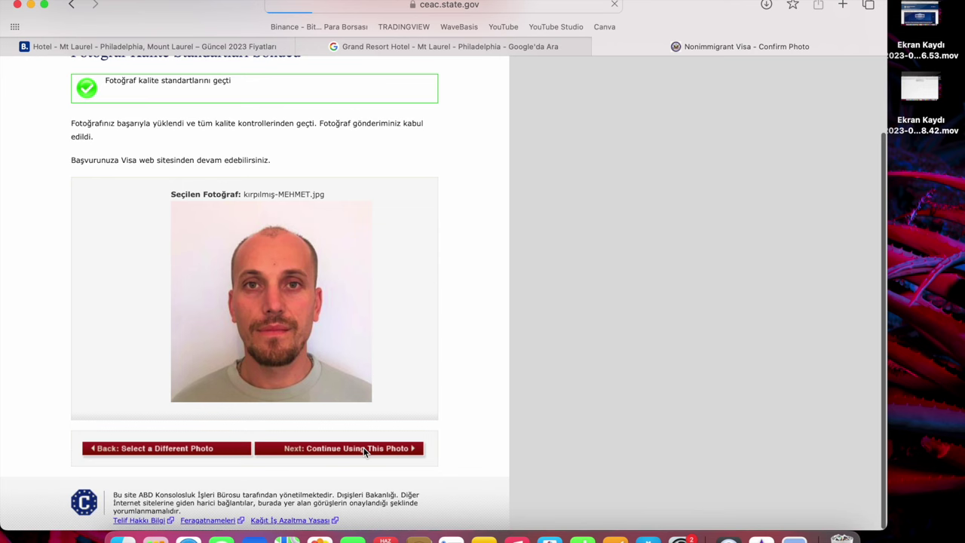
{"action": "scroll", "coordinate": [344, 467], "scroll_direction": "down", "scroll_amount": 3}
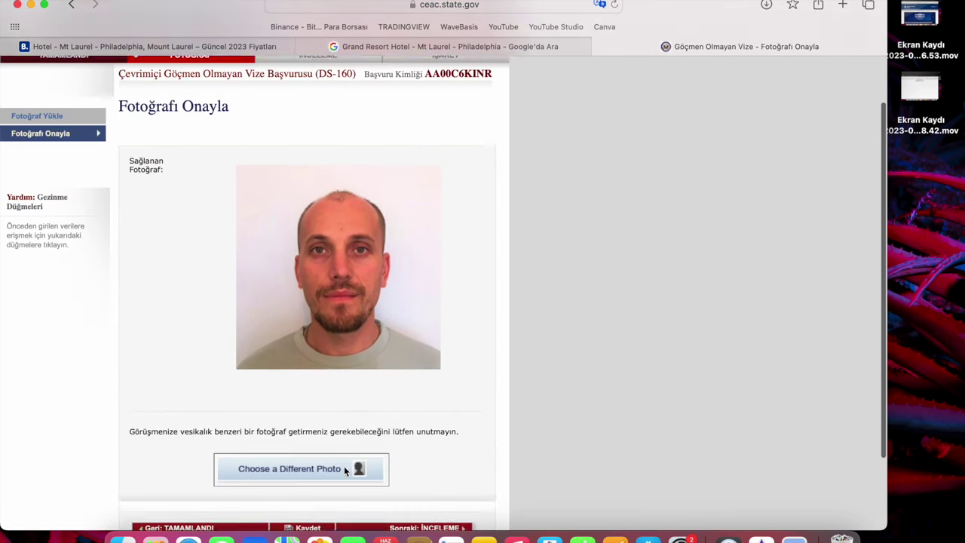
{"action": "scroll", "coordinate": [344, 471], "scroll_direction": "down", "scroll_amount": 2}
{"action": "left_click", "coordinate": [427, 439]}
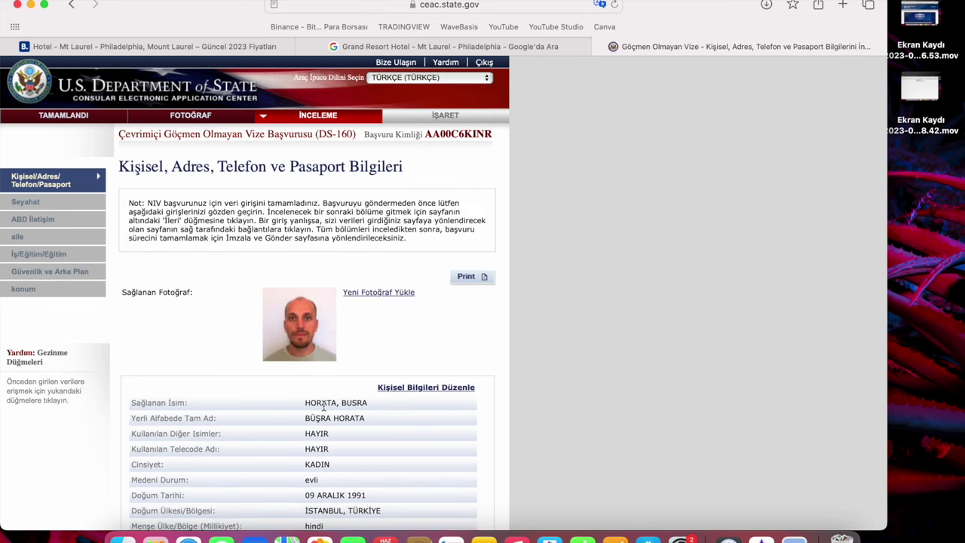
Look over the Personal and Travel information review pages.
{"action": "scroll", "coordinate": [324, 408], "scroll_direction": "down", "scroll_amount": 5}
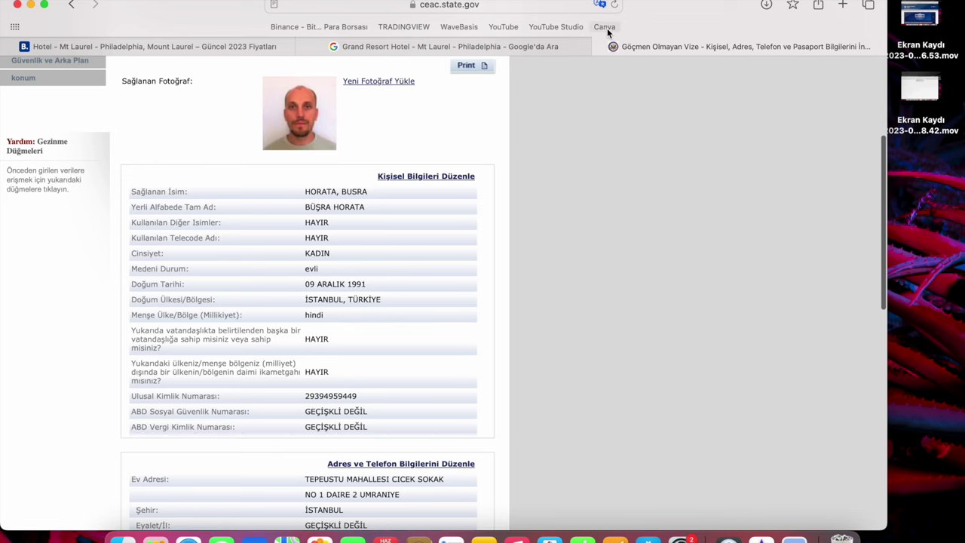
{"action": "scroll", "coordinate": [386, 339], "scroll_direction": "down", "scroll_amount": 2}
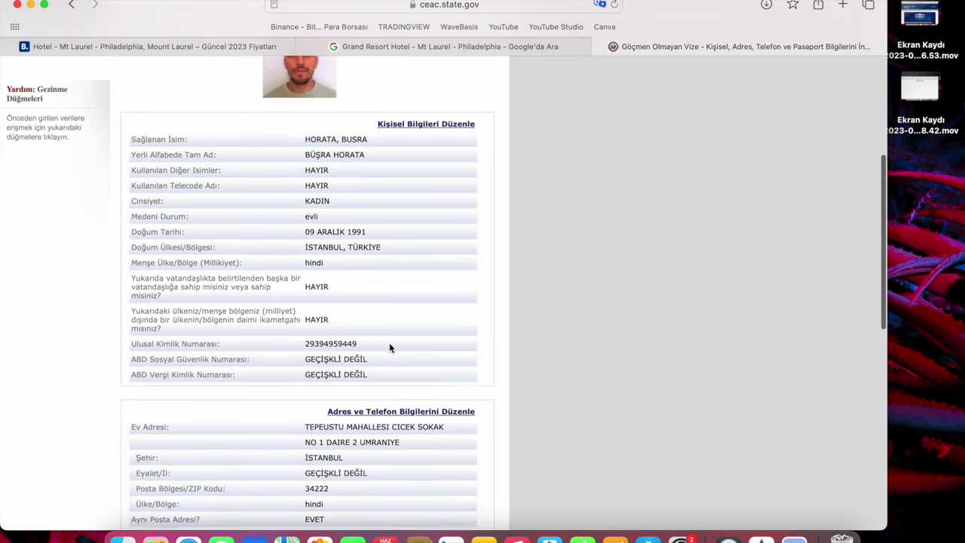
{"action": "scroll", "coordinate": [389, 348], "scroll_direction": "down", "scroll_amount": 3}
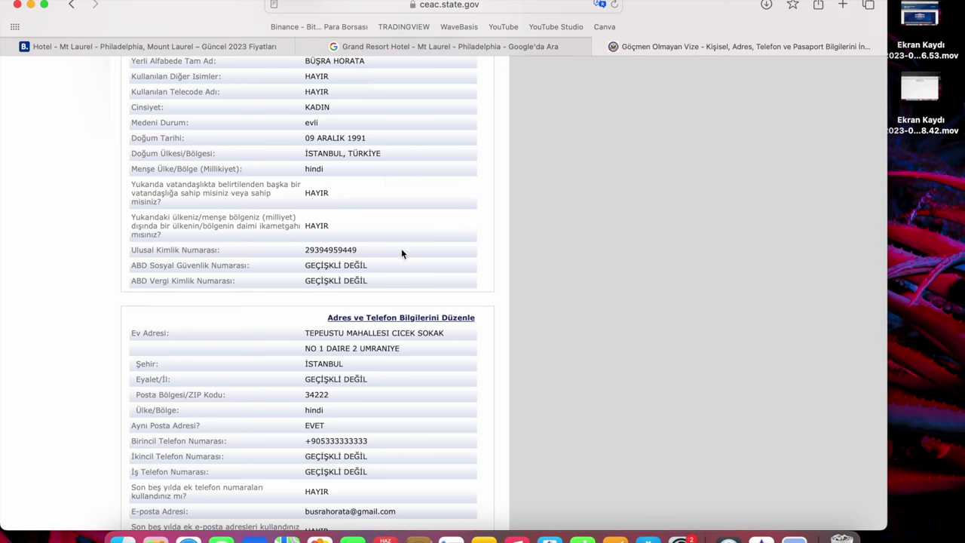
{"action": "scroll", "coordinate": [402, 249], "scroll_direction": "down", "scroll_amount": 2}
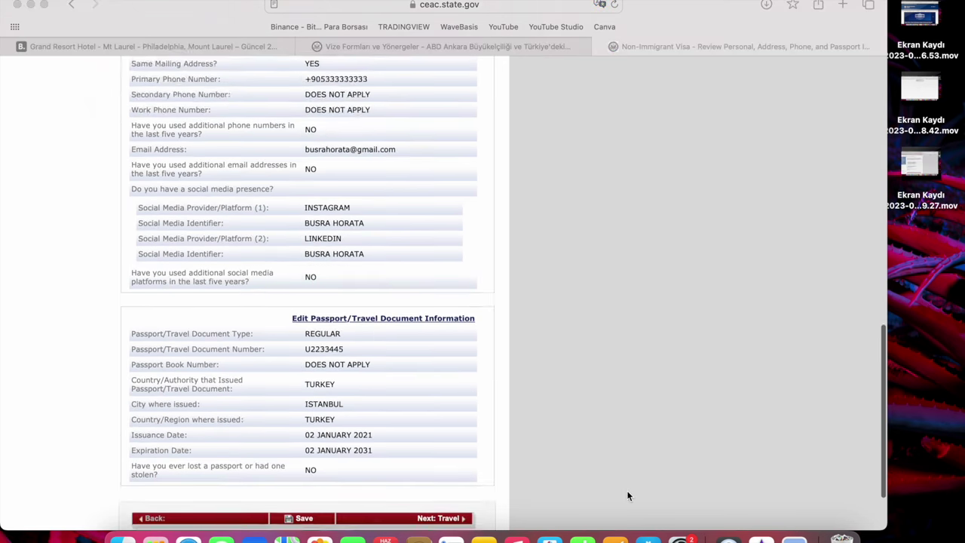
{"action": "scroll", "coordinate": [627, 490], "scroll_direction": "down", "scroll_amount": 3}
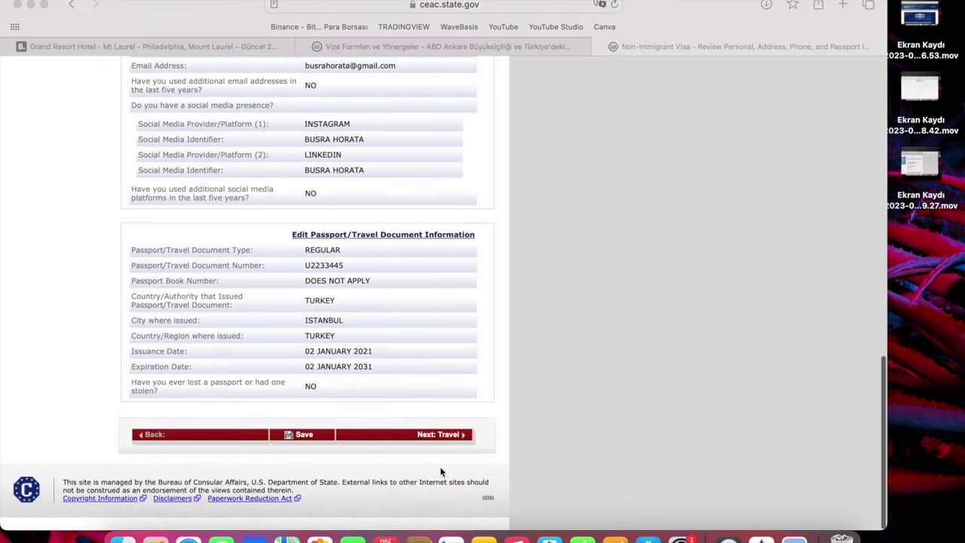
{"action": "left_click", "coordinate": [426, 441]}
{"action": "left_click", "coordinate": [434, 437]}
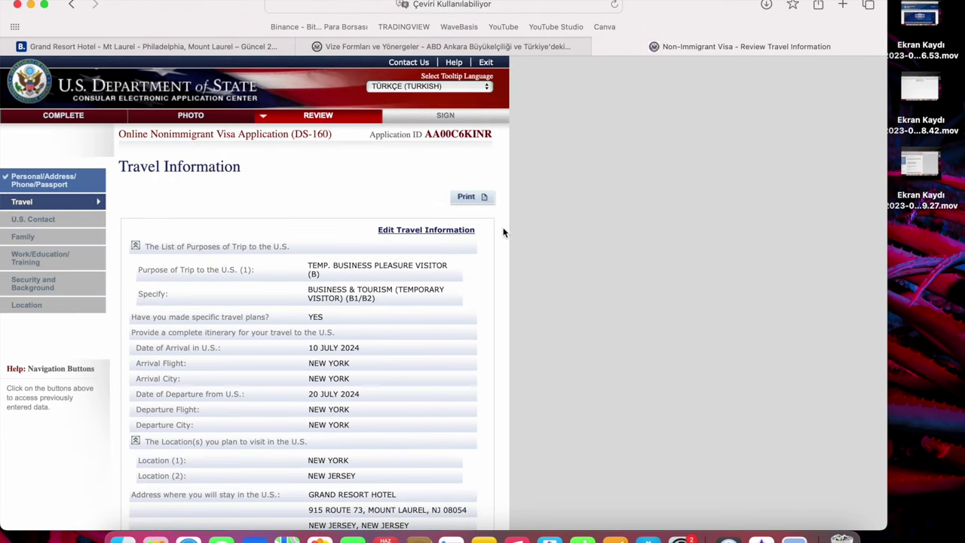
{"action": "scroll", "coordinate": [428, 385], "scroll_direction": "down", "scroll_amount": 3}
{"action": "scroll", "coordinate": [428, 384], "scroll_direction": "down", "scroll_amount": 1}
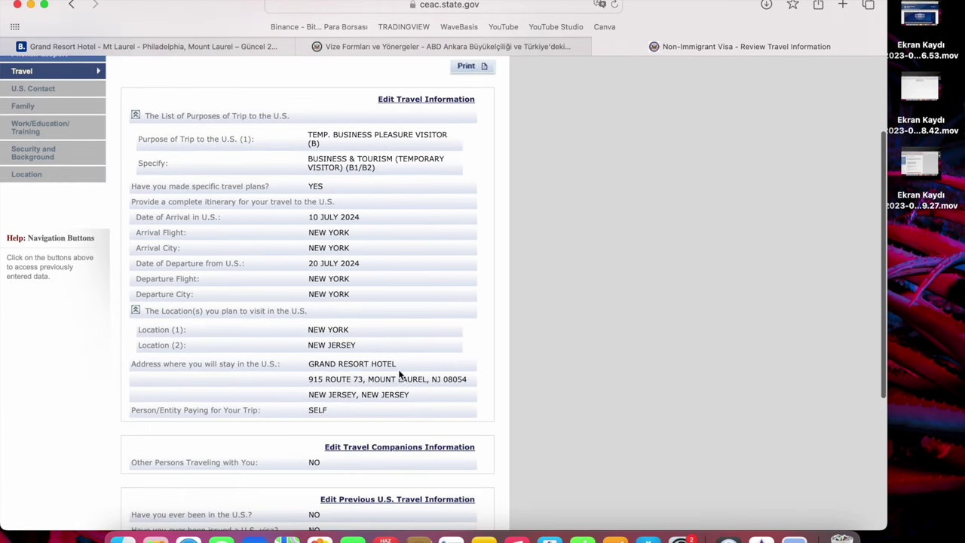
{"action": "scroll", "coordinate": [399, 375], "scroll_direction": "down", "scroll_amount": 2}
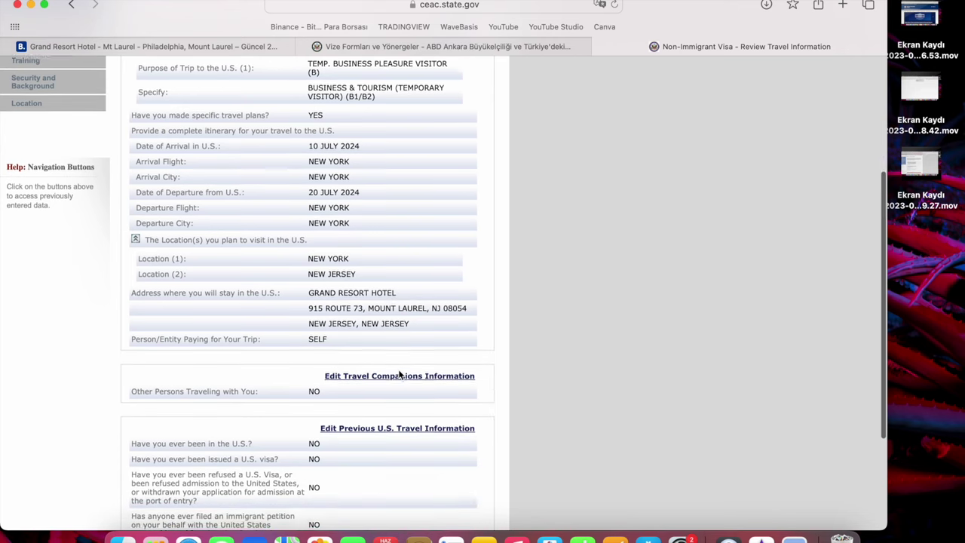
{"action": "scroll", "coordinate": [399, 373], "scroll_direction": "down", "scroll_amount": 2}
{"action": "scroll", "coordinate": [392, 375], "scroll_direction": "down", "scroll_amount": 2}
Step through the U.S. Contact, Family, Work/Education, Security and Location reviews to Sign and Submit.
{"action": "left_click", "coordinate": [428, 435]}
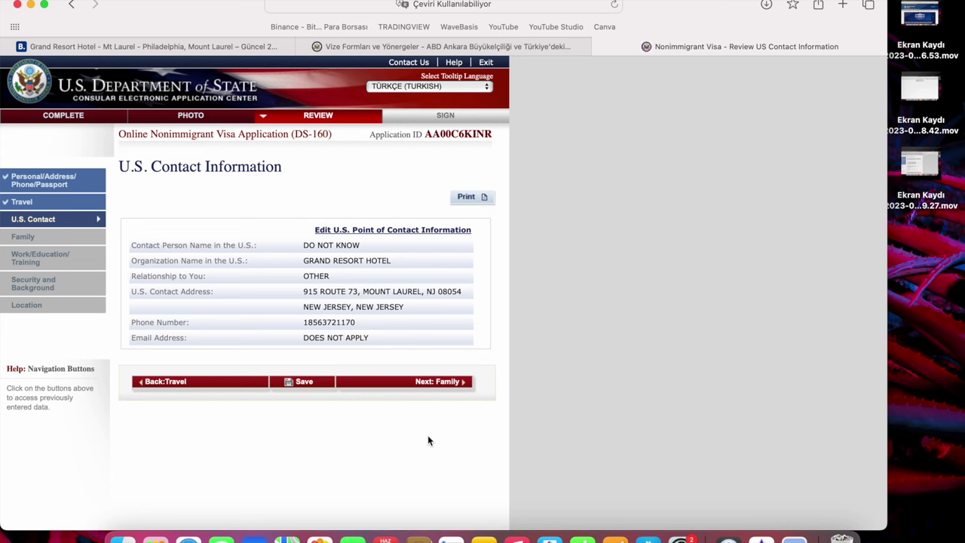
{"action": "left_click", "coordinate": [420, 381]}
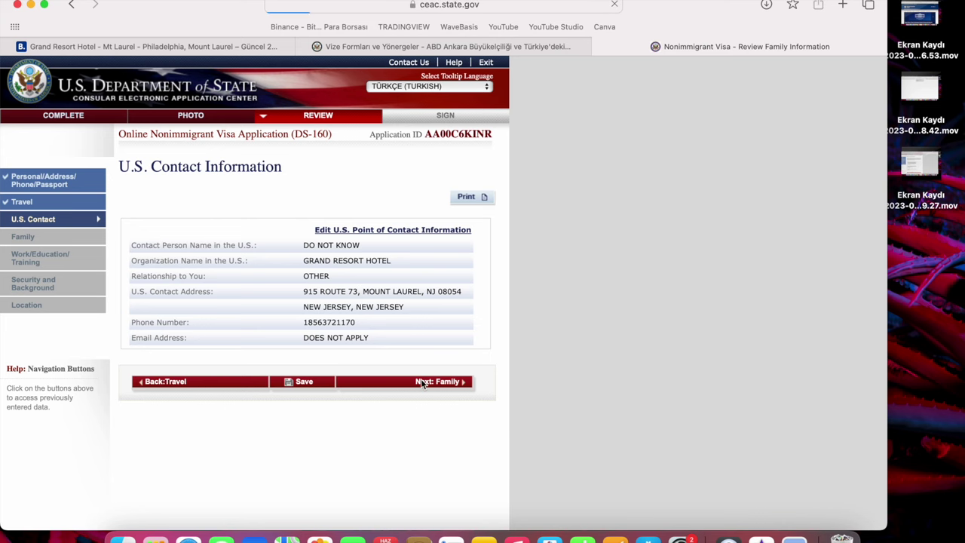
{"action": "scroll", "coordinate": [428, 434], "scroll_direction": "down", "scroll_amount": 5}
{"action": "left_click", "coordinate": [439, 422]}
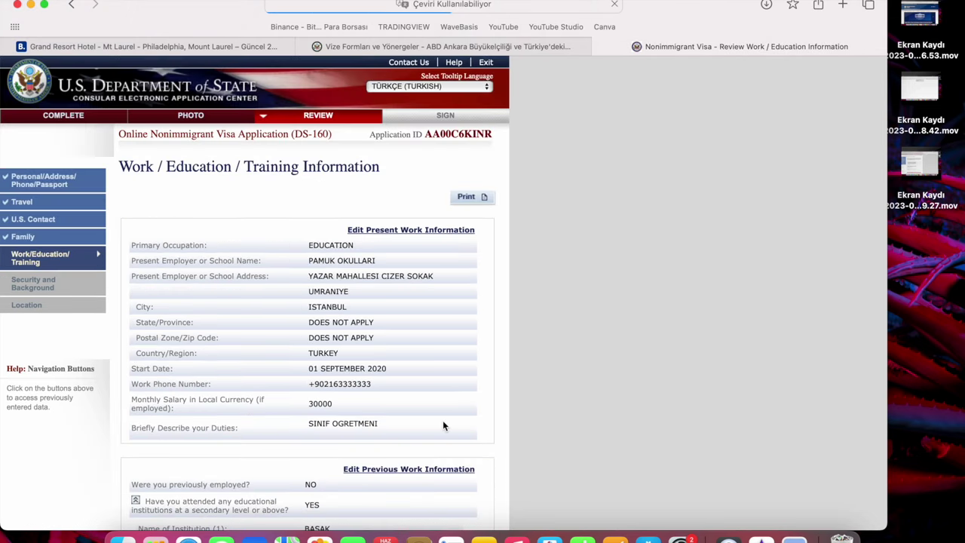
{"action": "scroll", "coordinate": [443, 426], "scroll_direction": "down", "scroll_amount": 10}
{"action": "left_click", "coordinate": [422, 418]}
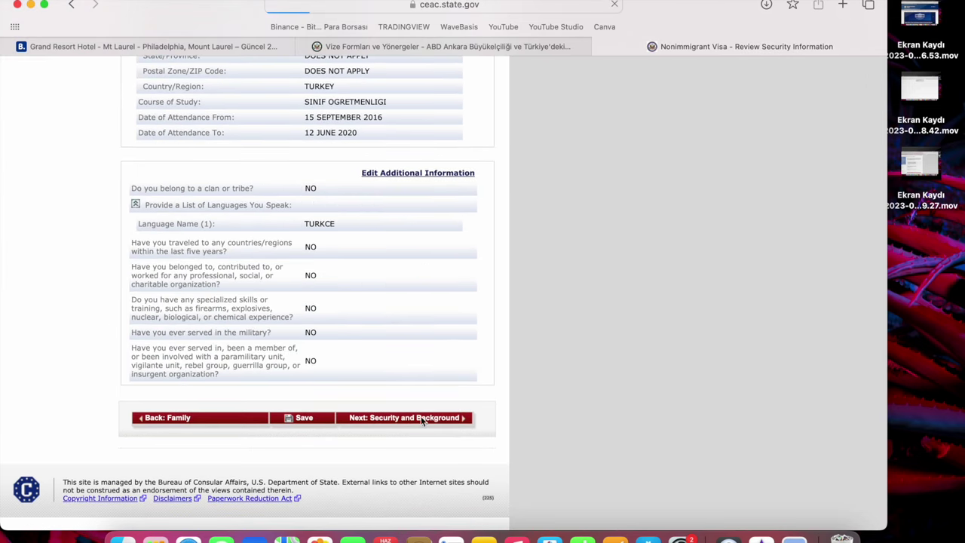
{"action": "scroll", "coordinate": [376, 448], "scroll_direction": "down", "scroll_amount": 10}
{"action": "scroll", "coordinate": [376, 448], "scroll_direction": "down", "scroll_amount": 5}
{"action": "left_click", "coordinate": [436, 422]}
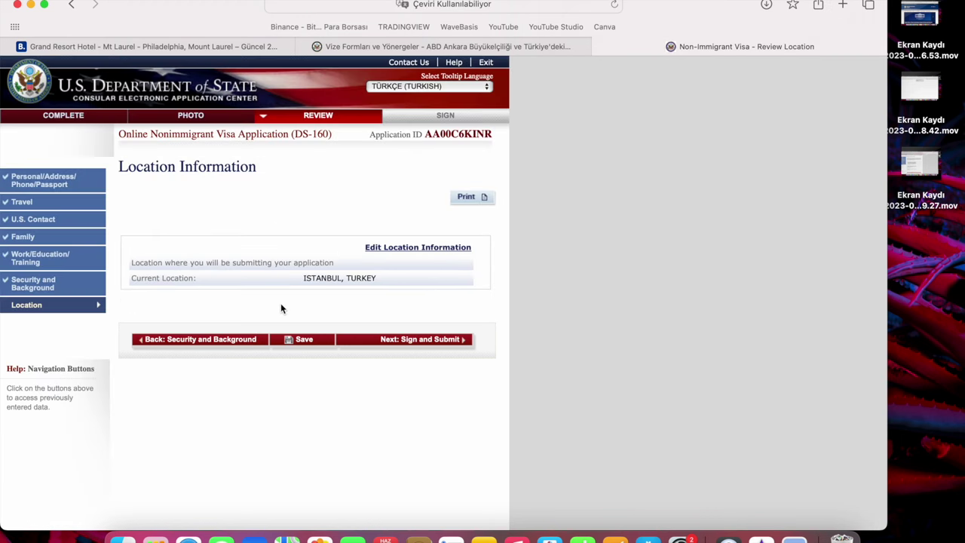
{"action": "left_click", "coordinate": [446, 341]}
Scroll down the Sign and Submit page to the E-Signature section.
{"action": "scroll", "coordinate": [394, 430], "scroll_direction": "down", "scroll_amount": 5}
{"action": "scroll", "coordinate": [389, 441], "scroll_direction": "up", "scroll_amount": 5}
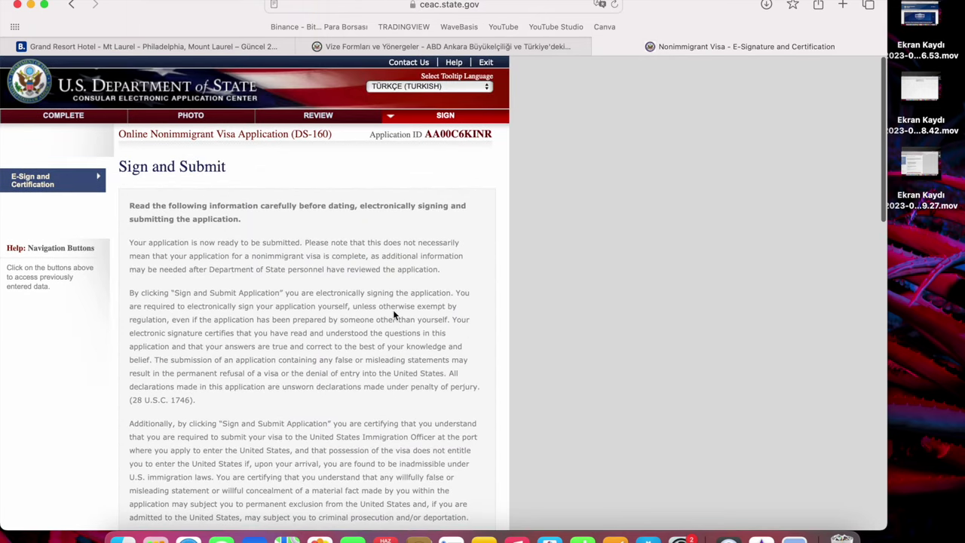
{"action": "scroll", "coordinate": [393, 309], "scroll_direction": "down", "scroll_amount": 1}
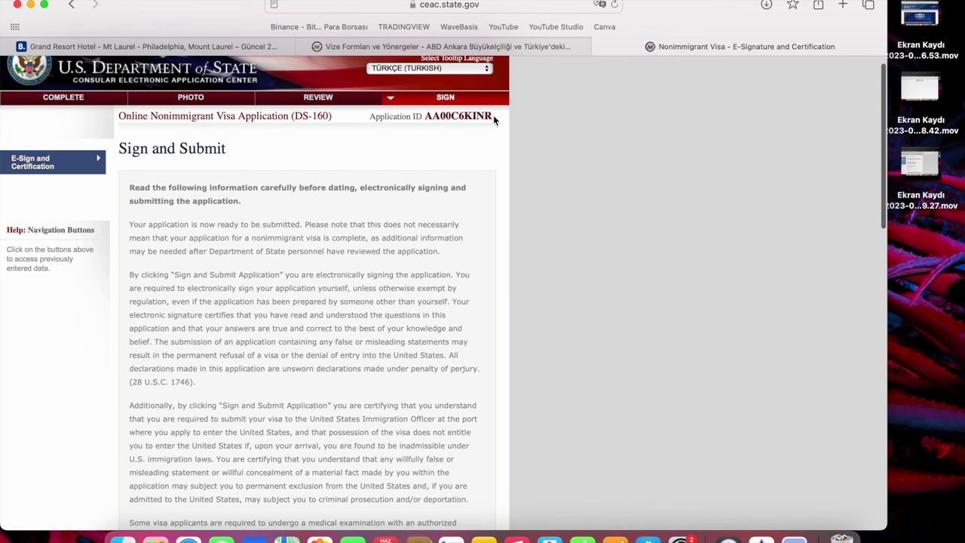
{"action": "scroll", "coordinate": [265, 383], "scroll_direction": "down", "scroll_amount": 2}
{"action": "scroll", "coordinate": [265, 388], "scroll_direction": "down", "scroll_amount": 10}
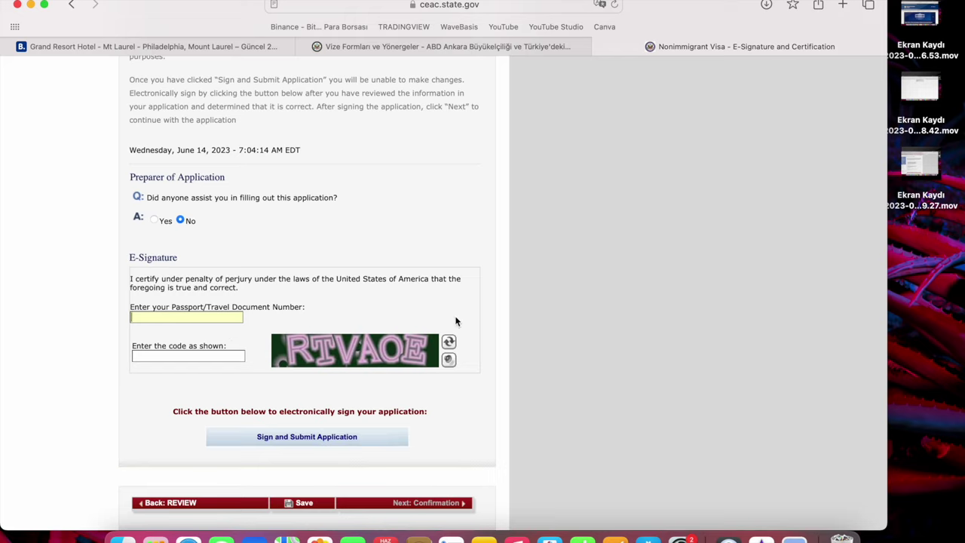
Enter the passport number for the e-signature, then close the DS-160 tab and confirm leaving.
{"action": "type", "text": "2222222"}
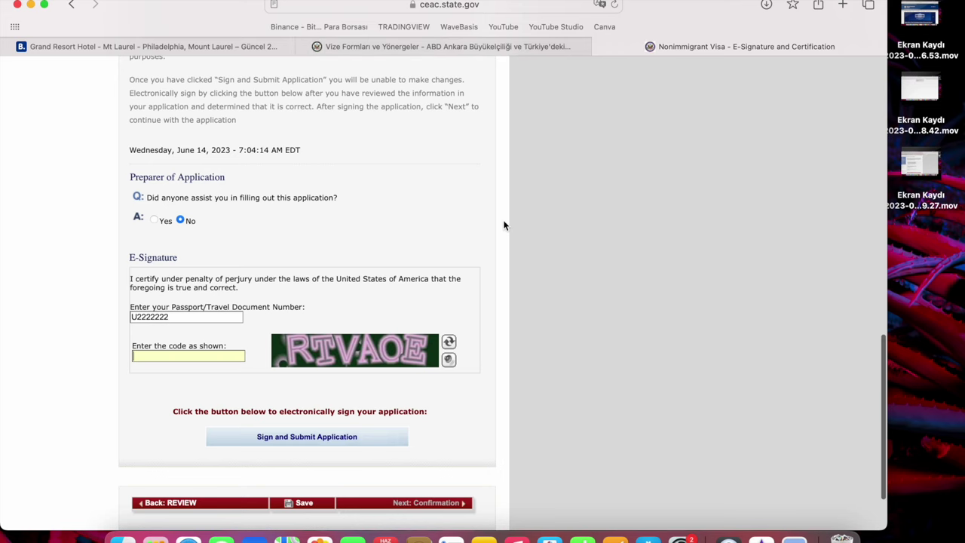
{"action": "scroll", "coordinate": [439, 340], "scroll_direction": "down", "scroll_amount": 3}
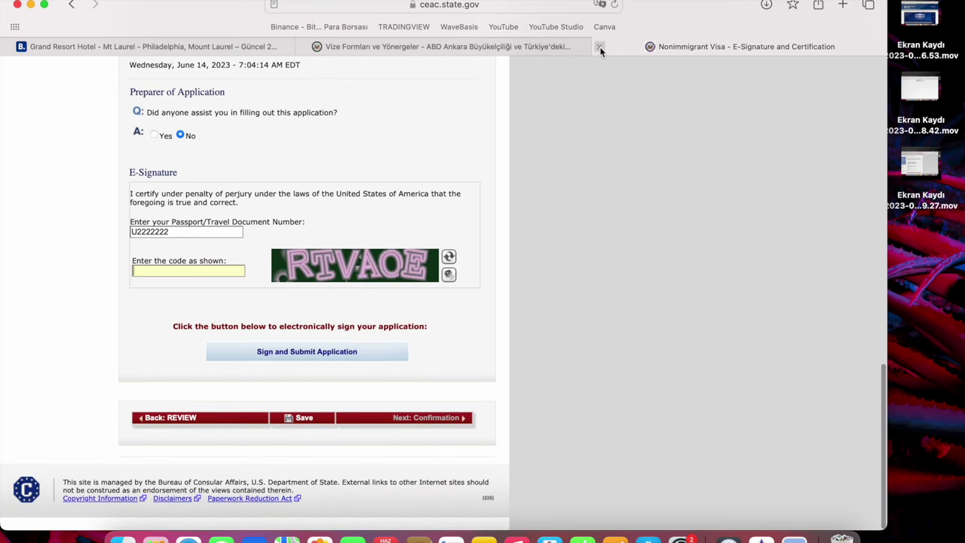
{"action": "left_click", "coordinate": [600, 47]}
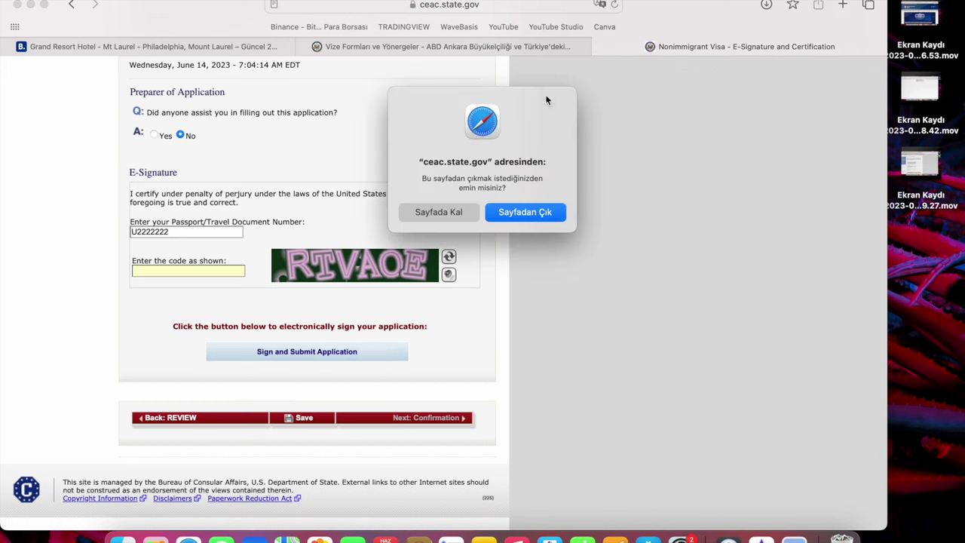
{"action": "left_click", "coordinate": [507, 151]}
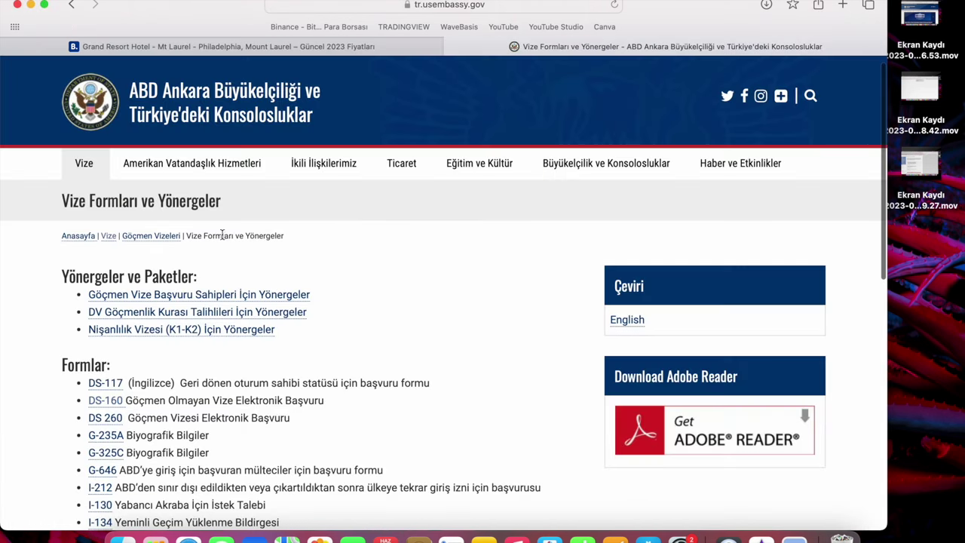
{"action": "left_click", "coordinate": [223, 311]}
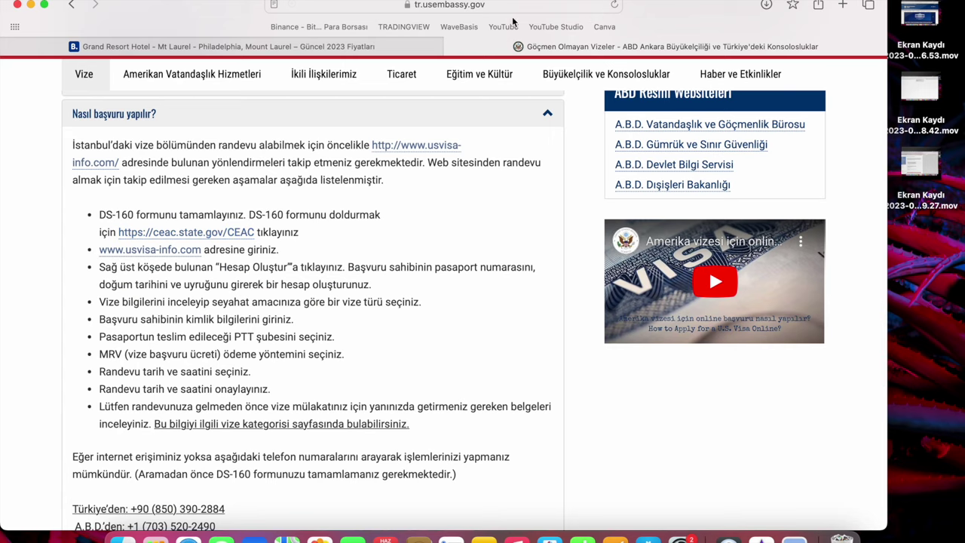
{"action": "left_click", "coordinate": [164, 252]}
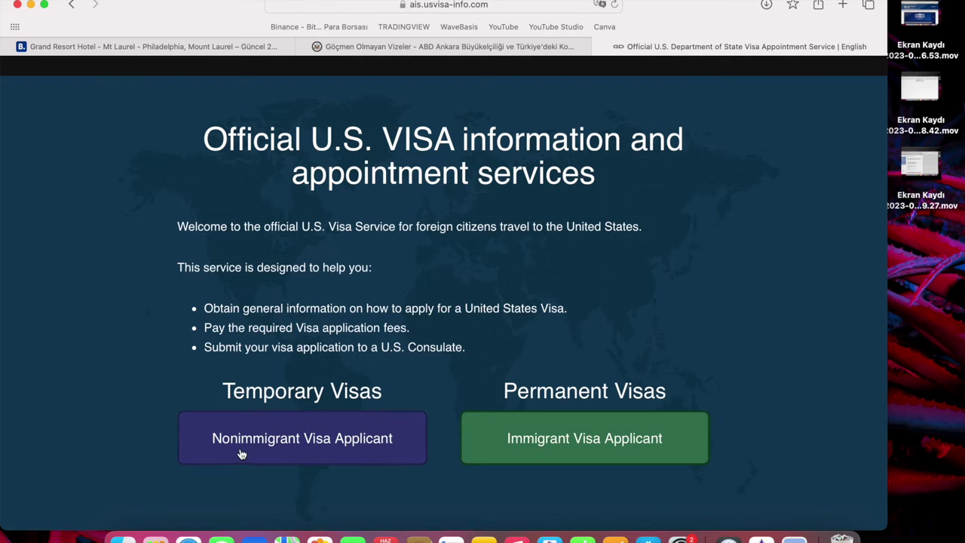
Choose nonimmigrant visa applicant for Türkiye with the Turkish language.
{"action": "left_click", "coordinate": [347, 444]}
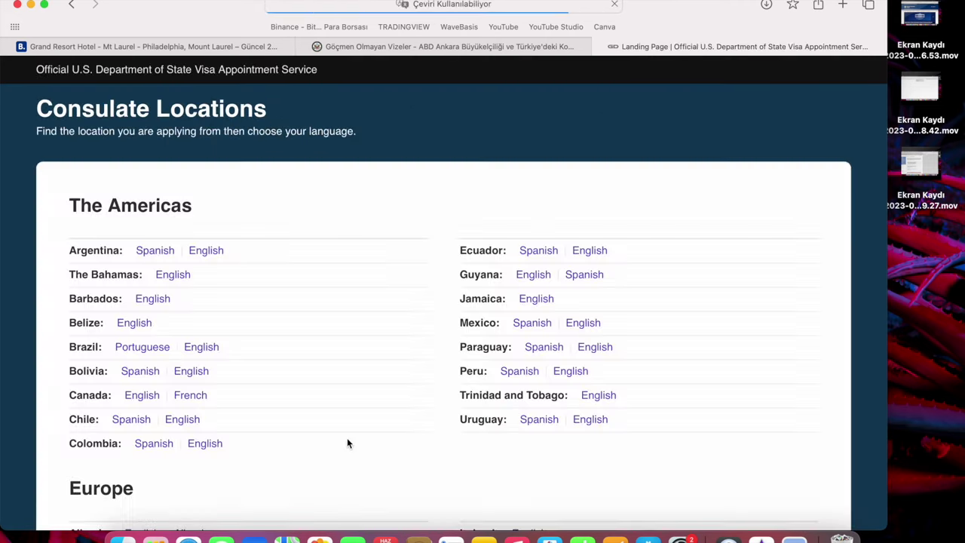
{"action": "scroll", "coordinate": [301, 439], "scroll_direction": "down", "scroll_amount": 3}
{"action": "scroll", "coordinate": [297, 438], "scroll_direction": "down", "scroll_amount": 5}
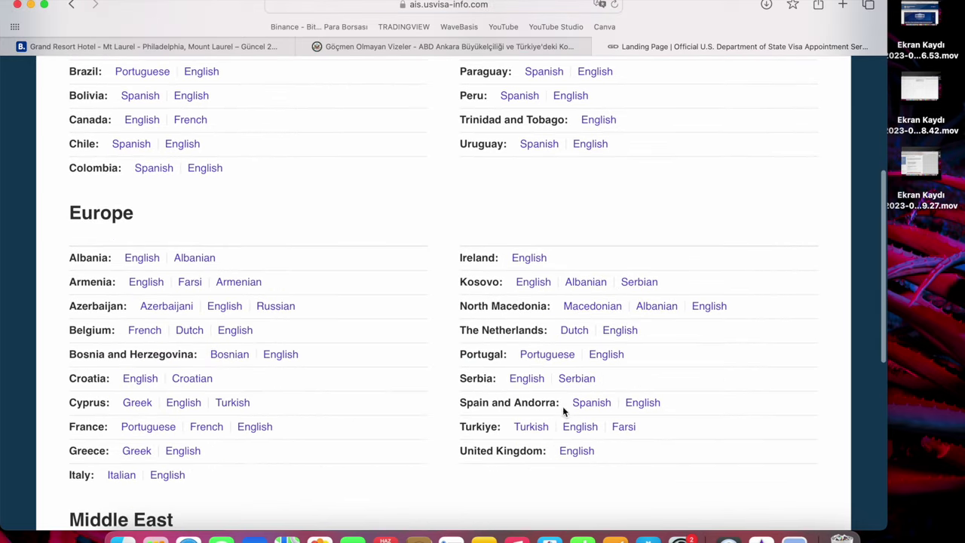
{"action": "left_click", "coordinate": [549, 424]}
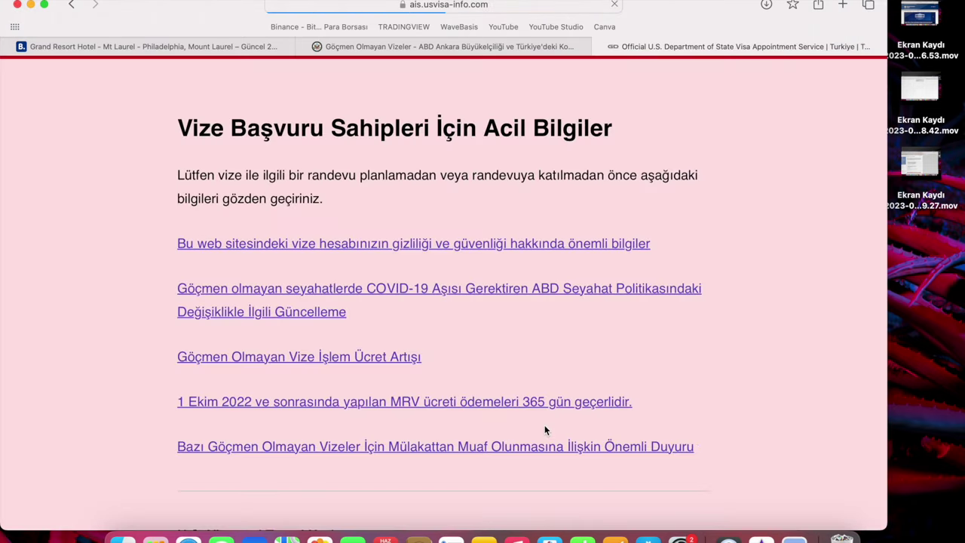
{"action": "scroll", "coordinate": [420, 413], "scroll_direction": "down", "scroll_amount": 10}
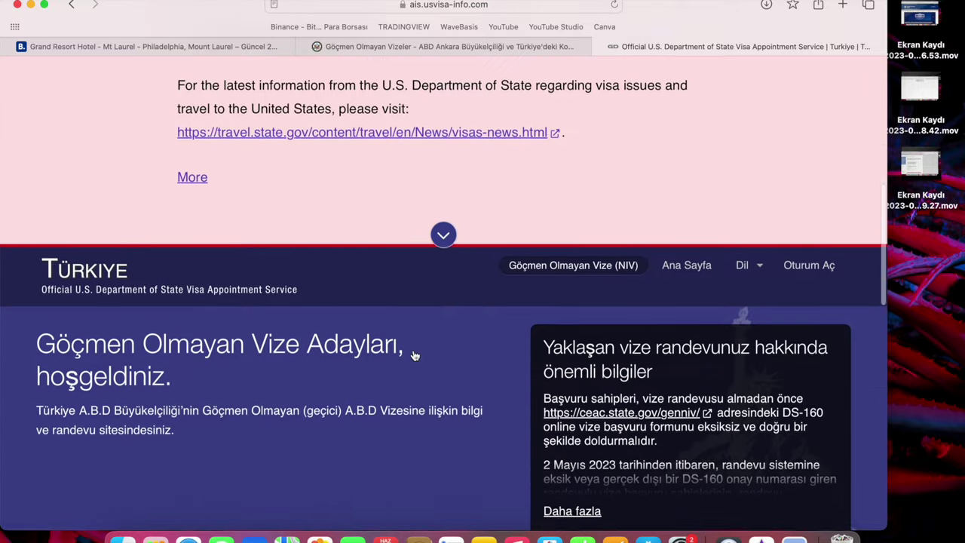
{"action": "scroll", "coordinate": [313, 317], "scroll_direction": "down", "scroll_amount": 3}
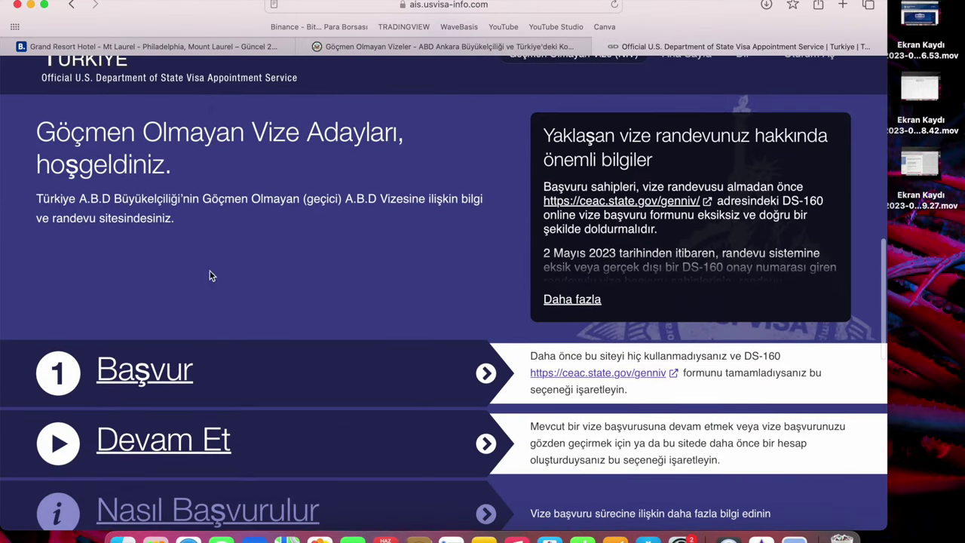
Start a new registration stating the DS-160 is completed, and continue to the Kaydol form.
{"action": "left_click", "coordinate": [141, 390]}
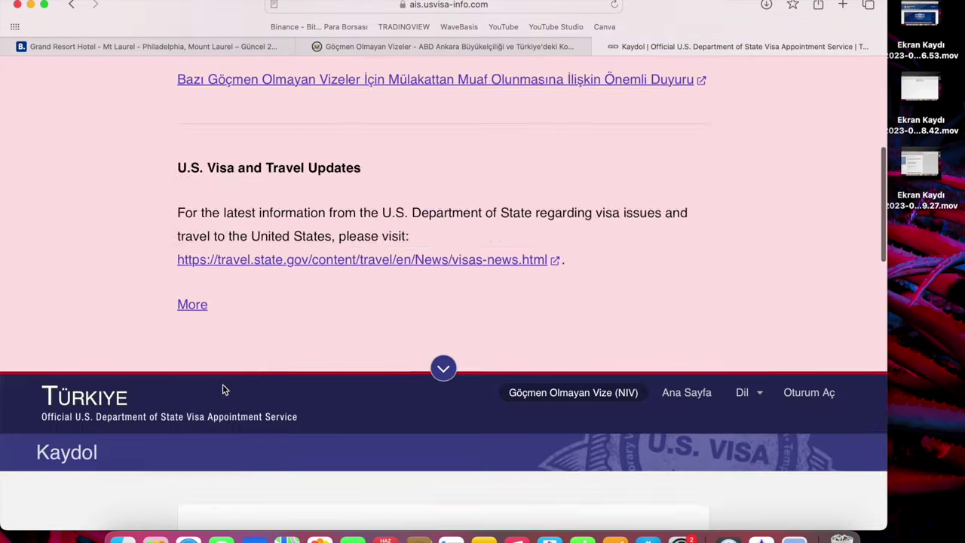
{"action": "scroll", "coordinate": [224, 391], "scroll_direction": "down", "scroll_amount": 3}
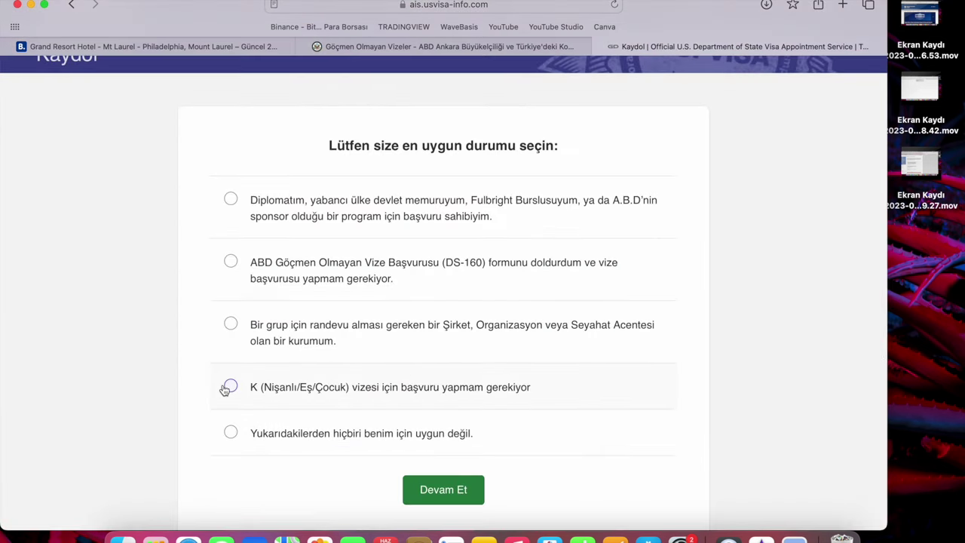
{"action": "left_click", "coordinate": [419, 281]}
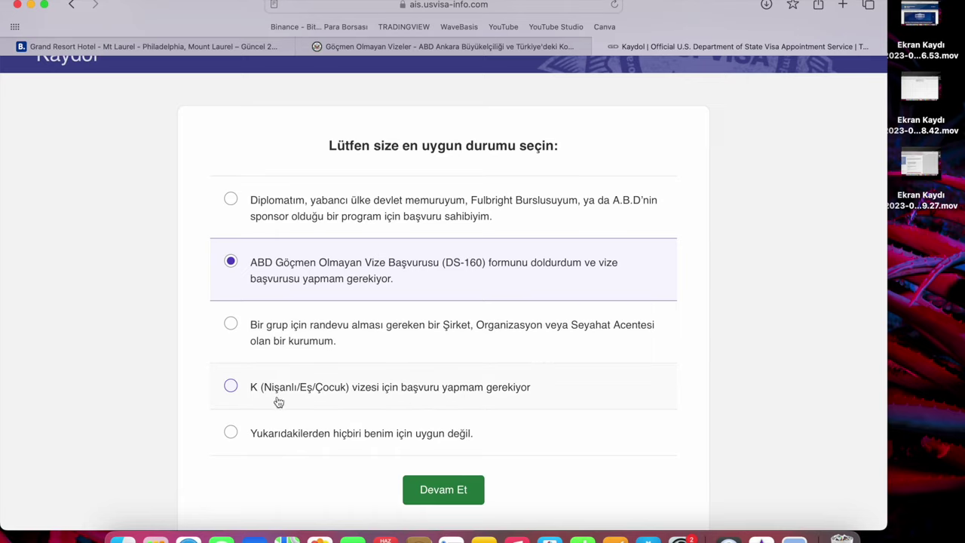
{"action": "left_click", "coordinate": [442, 492]}
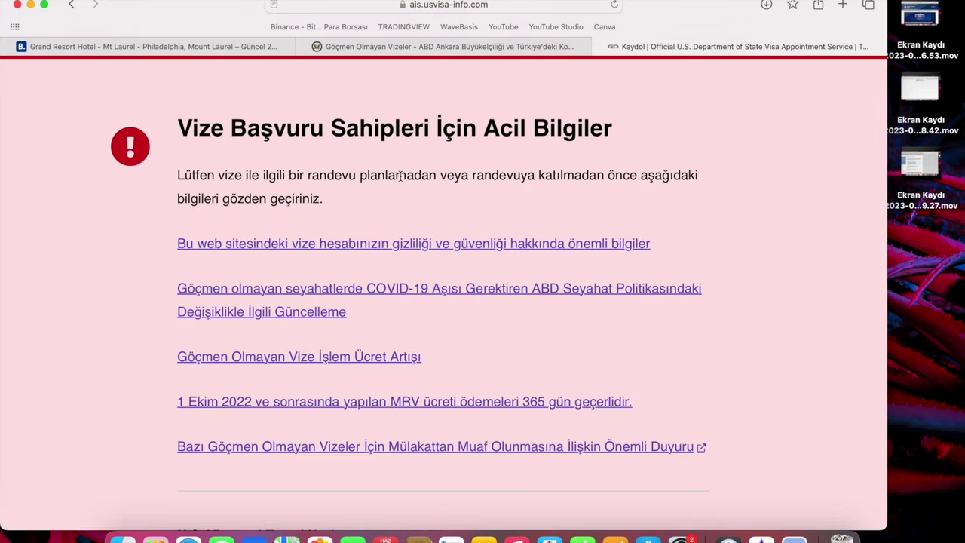
{"action": "scroll", "coordinate": [401, 176], "scroll_direction": "down", "scroll_amount": 15}
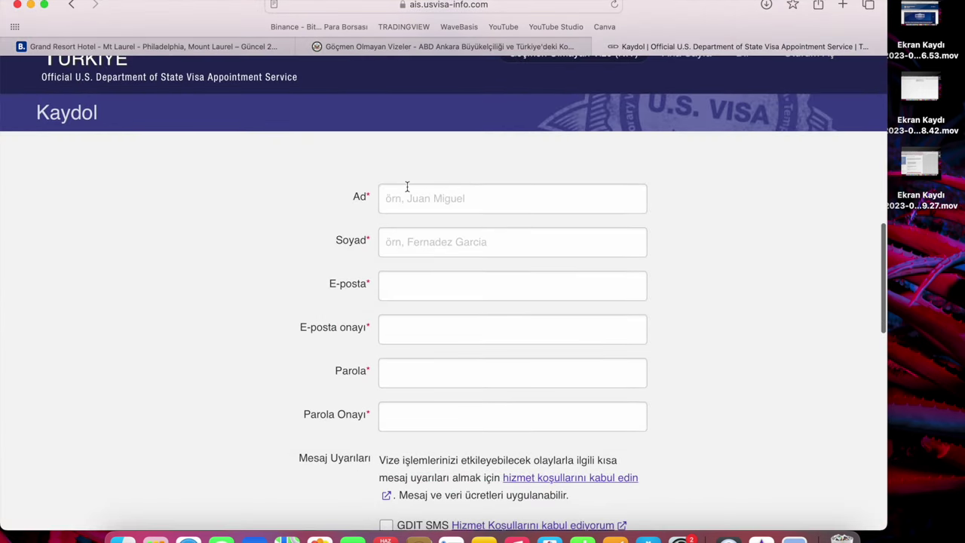
Step through the Ad, Soyad, e-mail and password fields of the sign-up form, leaving them empty.
{"action": "left_click", "coordinate": [407, 190]}
{"action": "left_click", "coordinate": [420, 235]}
{"action": "left_click", "coordinate": [420, 276]}
{"action": "left_click", "coordinate": [419, 325]}
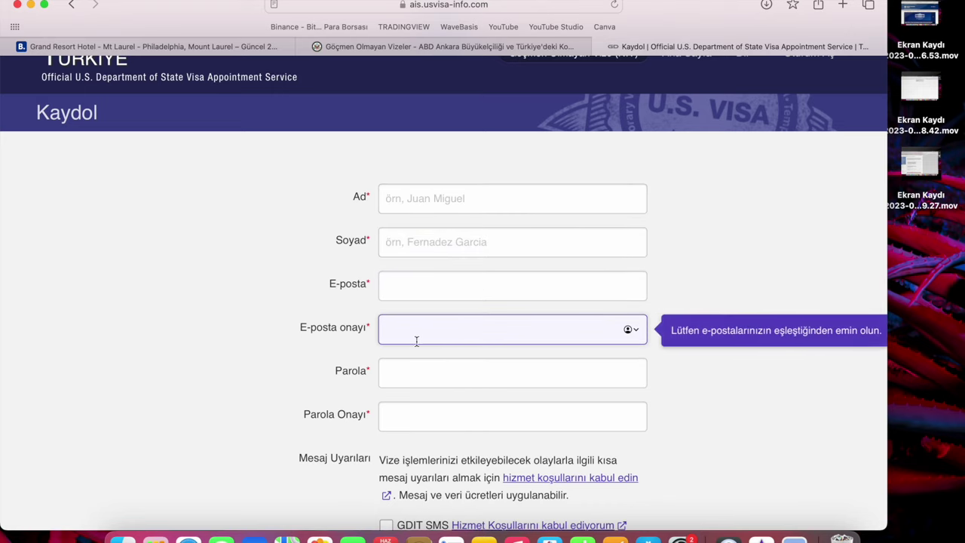
{"action": "left_click", "coordinate": [388, 360]}
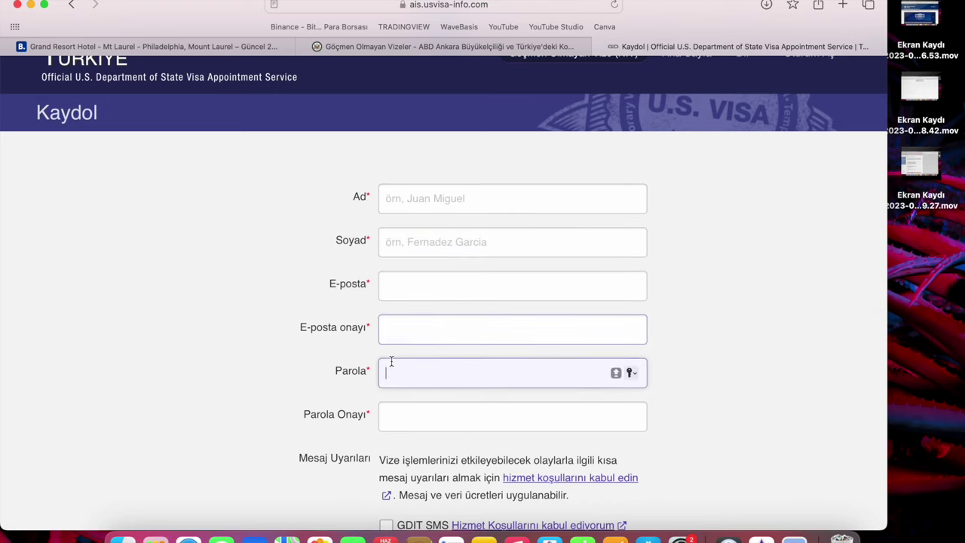
{"action": "scroll", "coordinate": [389, 362], "scroll_direction": "down", "scroll_amount": 2}
{"action": "left_click", "coordinate": [415, 342]}
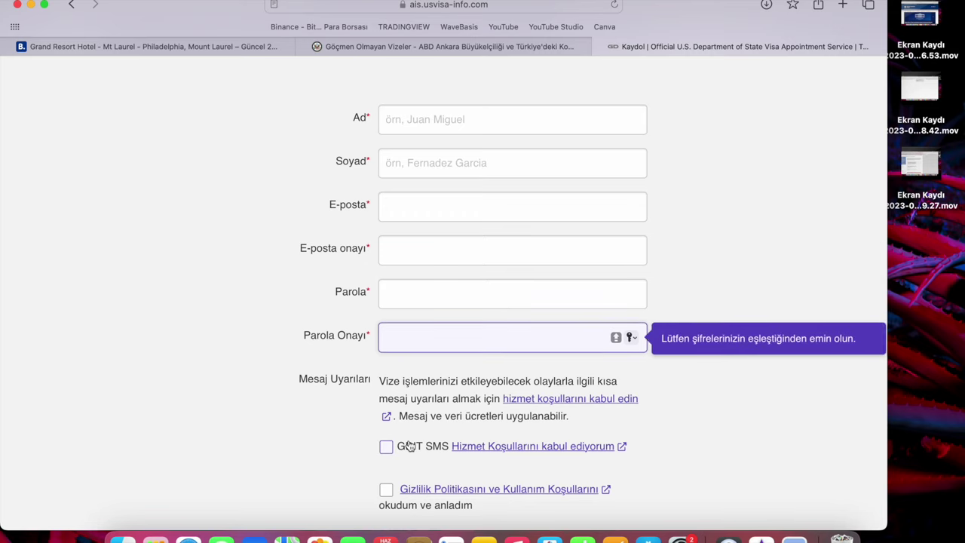
{"action": "scroll", "coordinate": [426, 331], "scroll_direction": "down", "scroll_amount": 3}
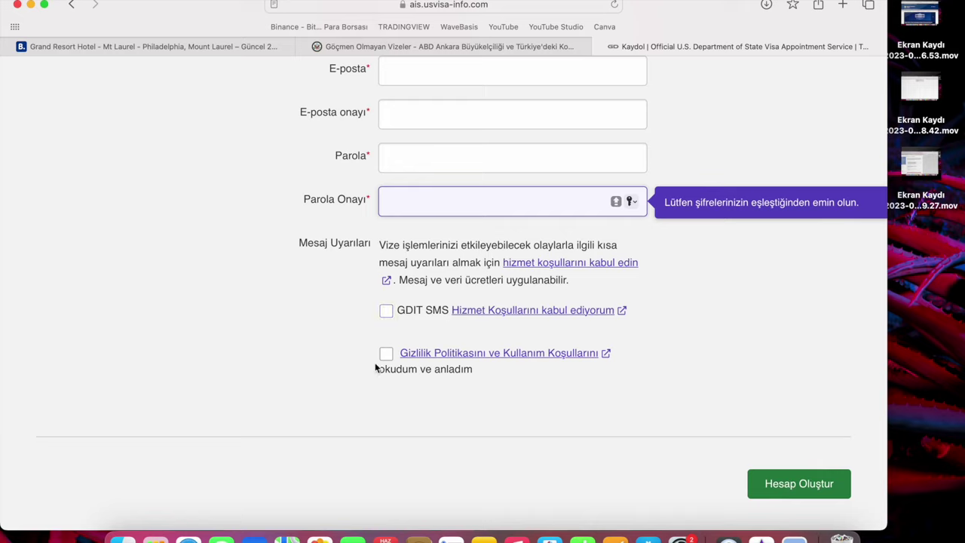
Toggle the SMS alerts opt-in on and off, then go back to the urgent information page.
{"action": "left_click", "coordinate": [386, 313]}
{"action": "left_click", "coordinate": [387, 320]}
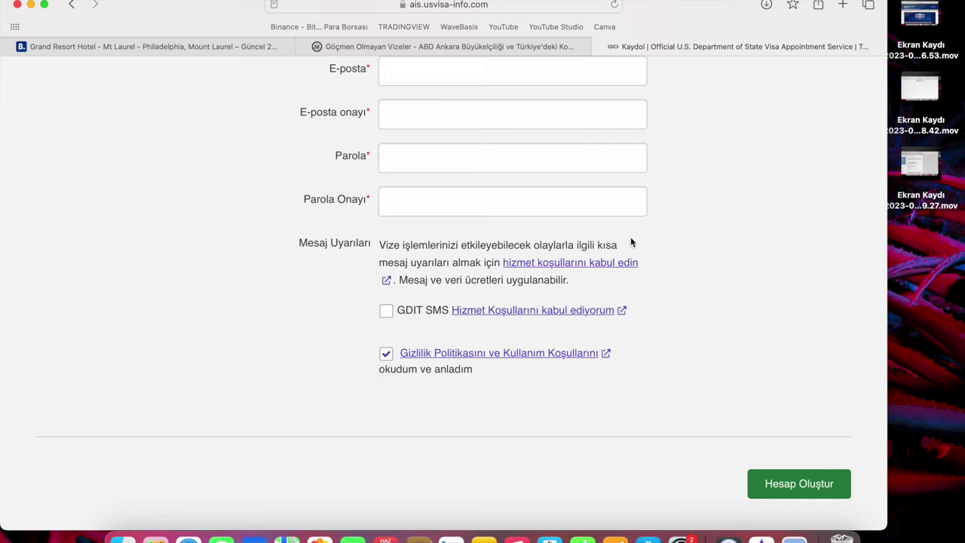
{"action": "scroll", "coordinate": [630, 236], "scroll_direction": "down", "scroll_amount": 10}
{"action": "scroll", "coordinate": [630, 237], "scroll_direction": "up", "scroll_amount": 12}
{"action": "left_click", "coordinate": [71, 6]}
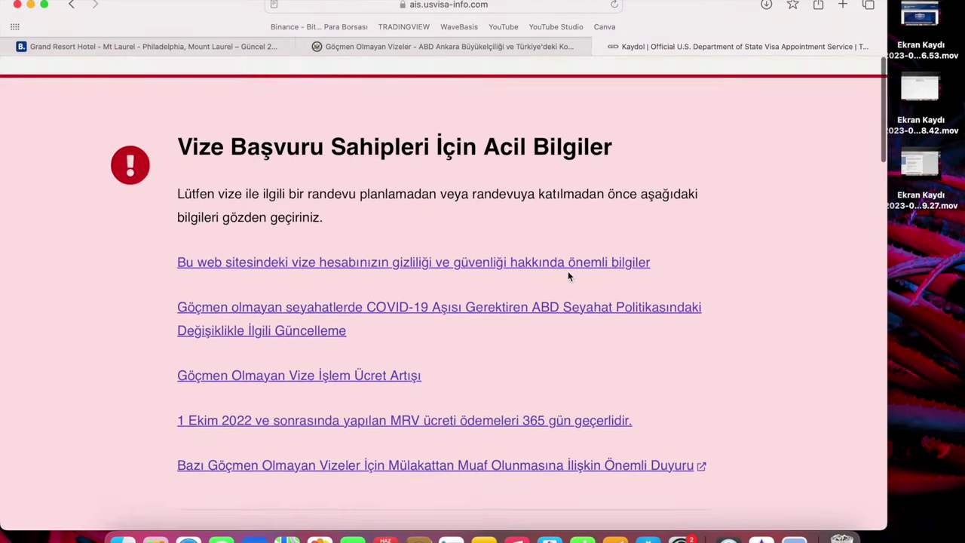
Return to the welcome page and continue the existing application to the sign-in form.
{"action": "left_click", "coordinate": [79, 5]}
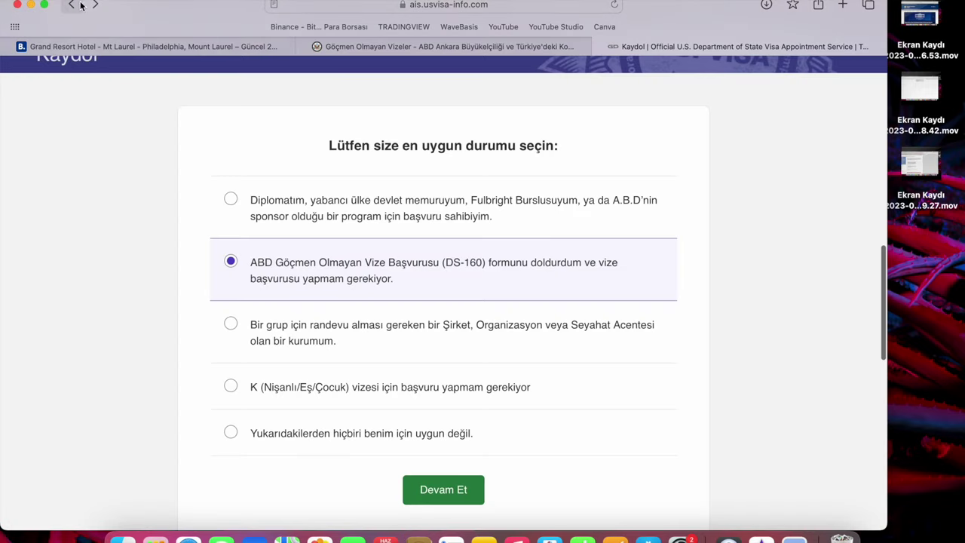
{"action": "left_click", "coordinate": [81, 5]}
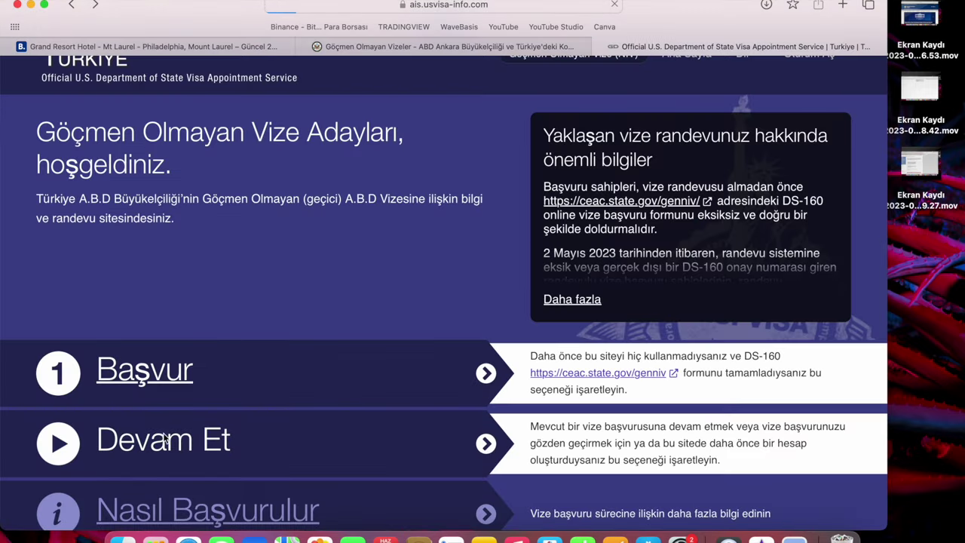
{"action": "left_click", "coordinate": [164, 440]}
{"action": "scroll", "coordinate": [281, 328], "scroll_direction": "down", "scroll_amount": 10}
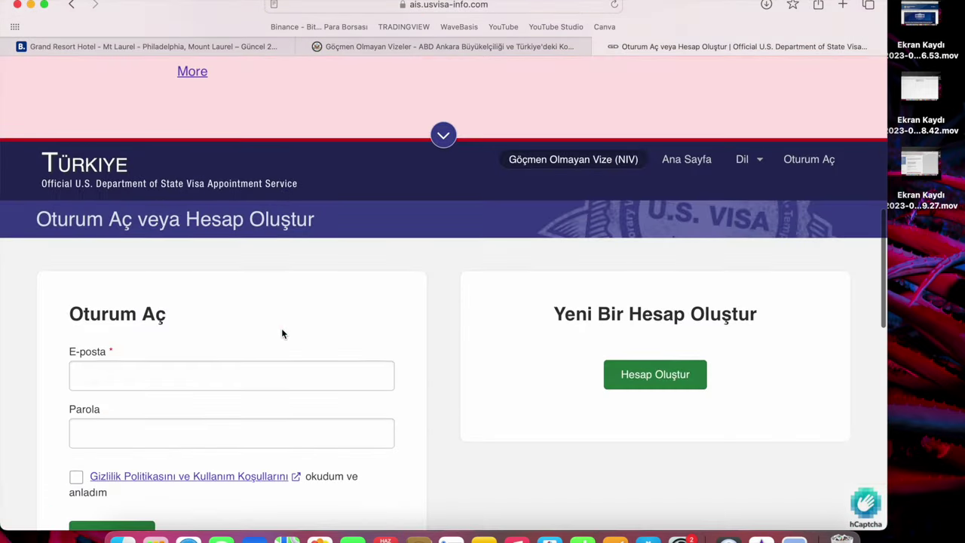
{"action": "scroll", "coordinate": [282, 328], "scroll_direction": "down", "scroll_amount": 2}
Sign in with the saved login after dismissing the reminder and accepting the privacy policy.
{"action": "left_click", "coordinate": [282, 321]}
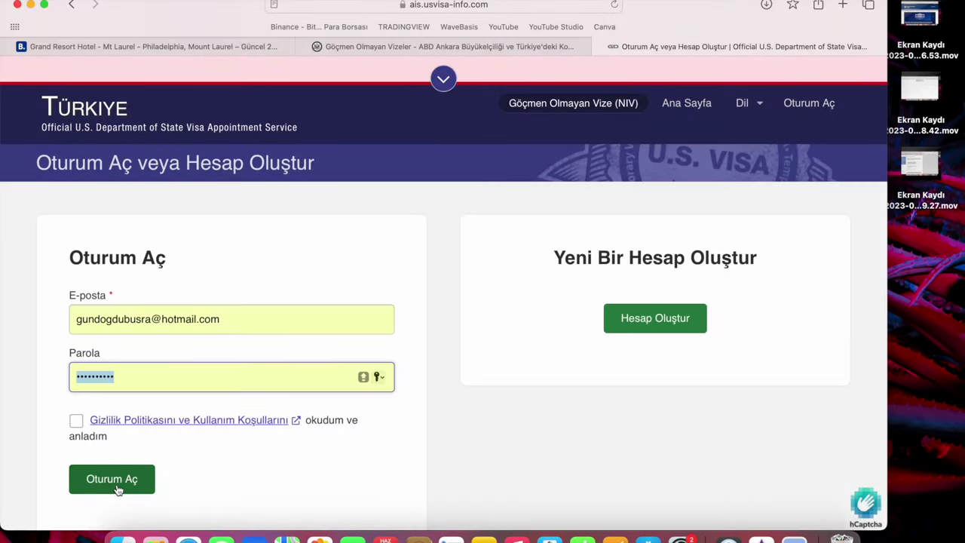
{"action": "left_click", "coordinate": [117, 481]}
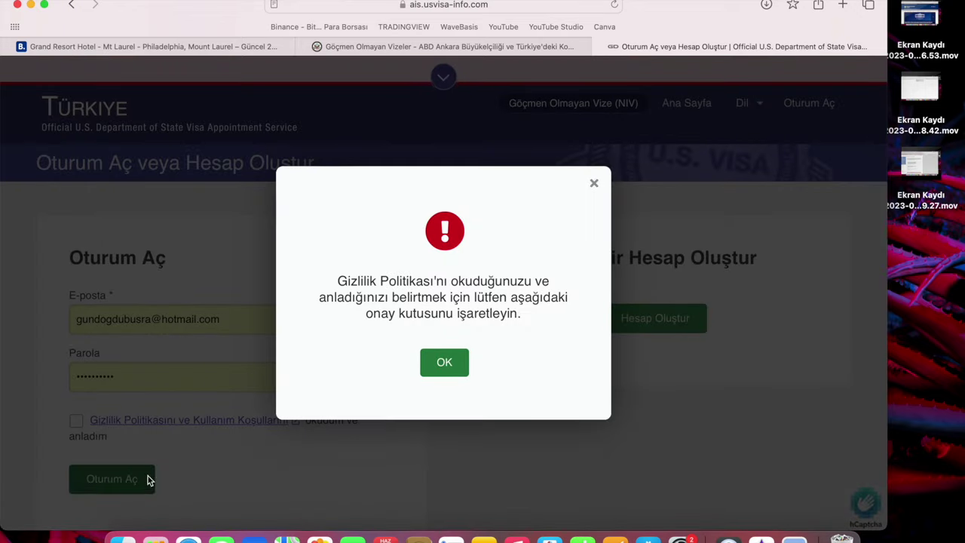
{"action": "left_click", "coordinate": [427, 367]}
{"action": "left_click", "coordinate": [76, 421]}
{"action": "left_click", "coordinate": [83, 480]}
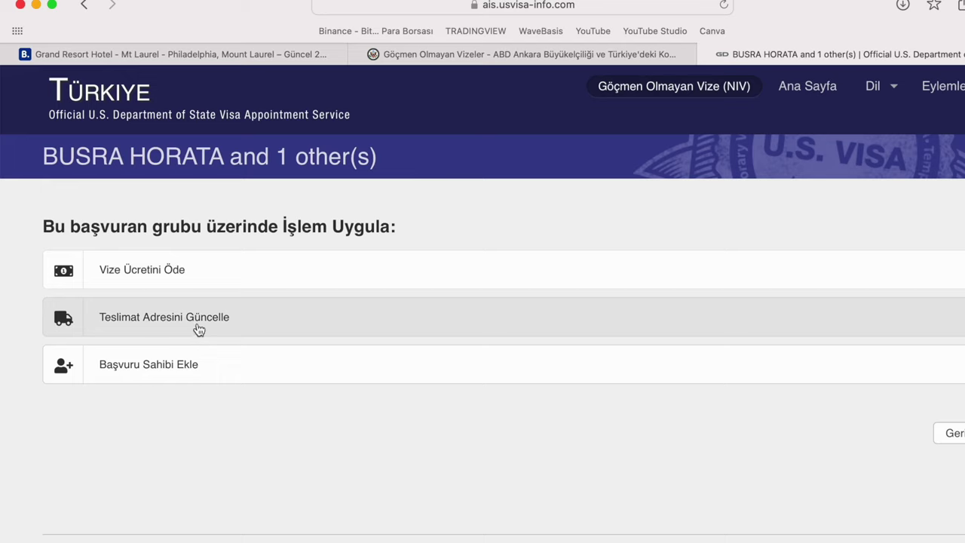
Expand Teslimat Adresini Güncelle and set the courier pickup city to ANKARA.
{"action": "left_click", "coordinate": [200, 329]}
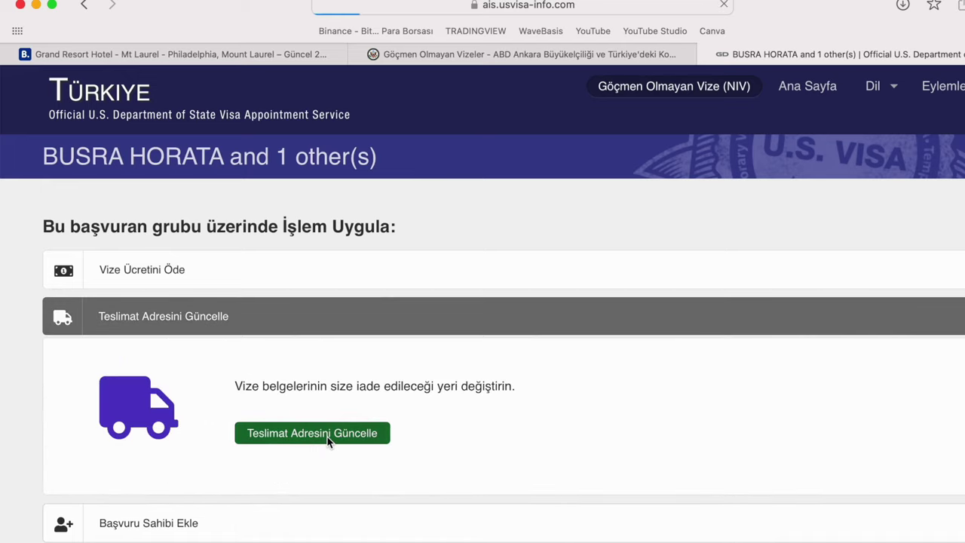
{"action": "scroll", "coordinate": [412, 494], "scroll_direction": "down", "scroll_amount": 2}
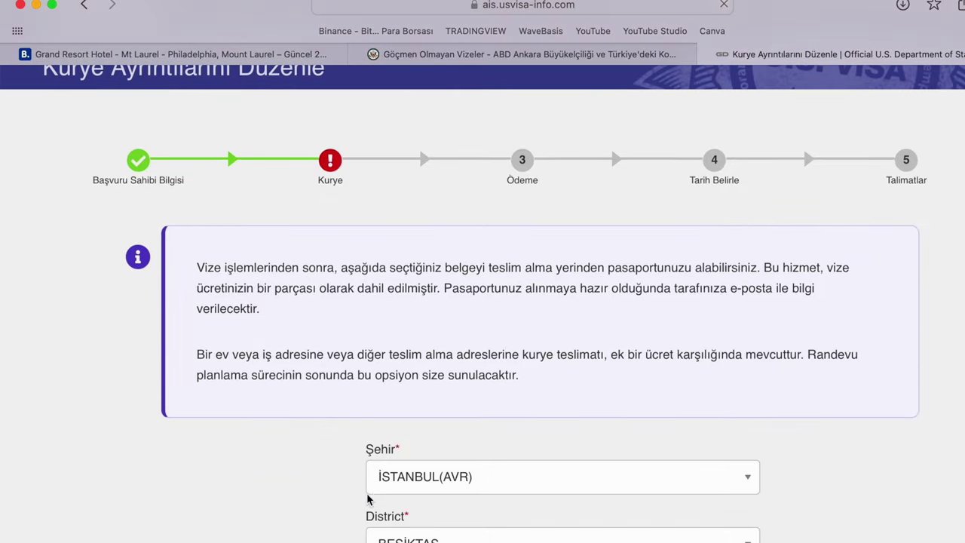
{"action": "left_click", "coordinate": [413, 486]}
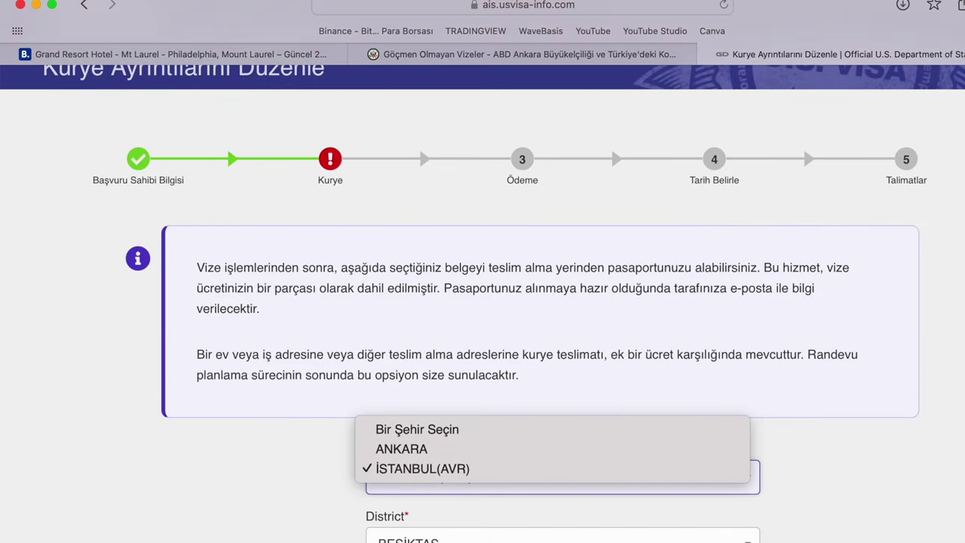
{"action": "left_click", "coordinate": [405, 450]}
Check the empty District list, then close the courier details without saving.
{"action": "left_click", "coordinate": [408, 538]}
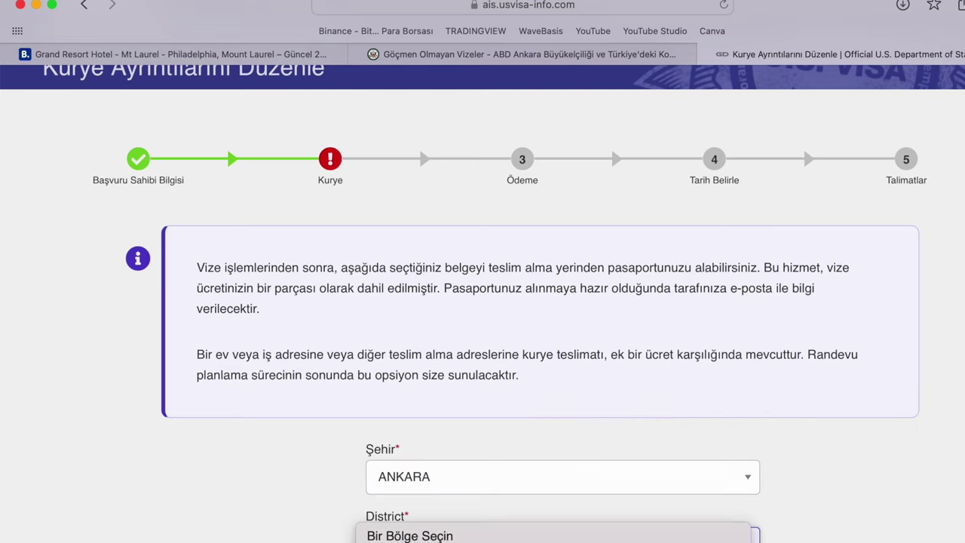
{"action": "left_click", "coordinate": [283, 517]}
{"action": "scroll", "coordinate": [160, 277], "scroll_direction": "down", "scroll_amount": 5}
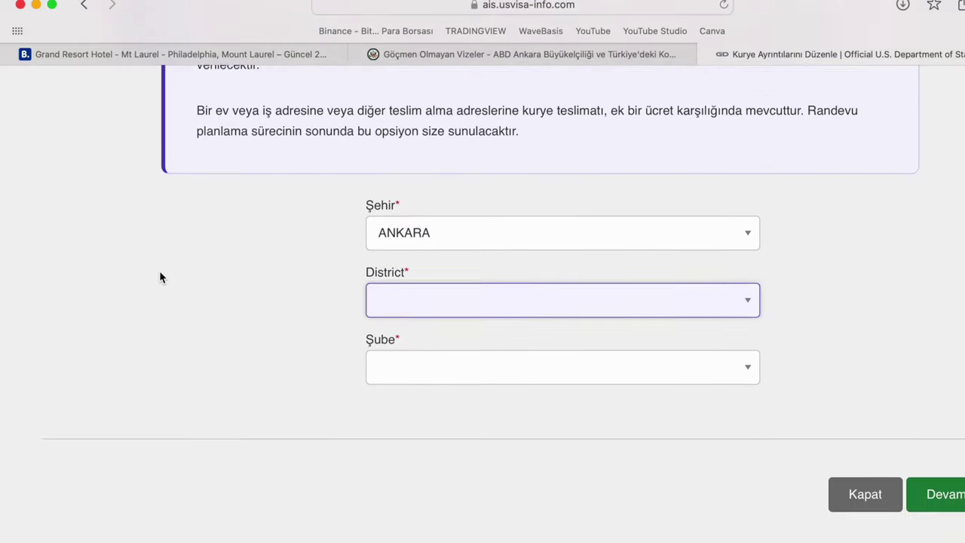
{"action": "left_click", "coordinate": [874, 468]}
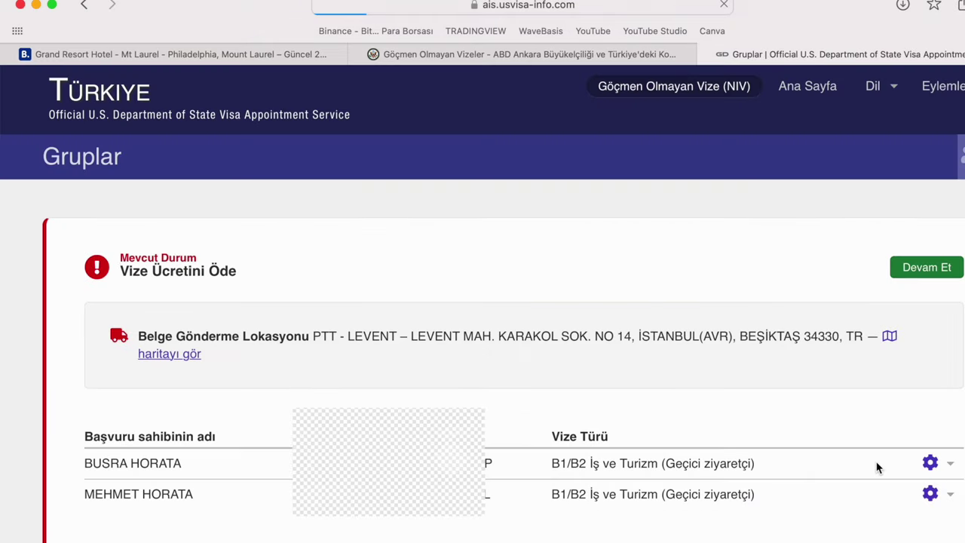